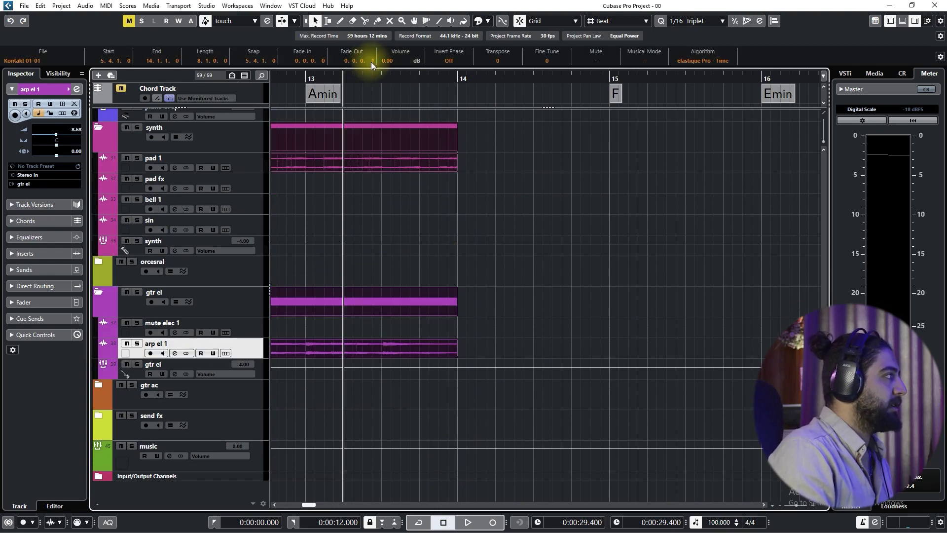
# - Play back the end of the current arrangement from bar 13 across bar 14
pyautogui.click(585, 186)
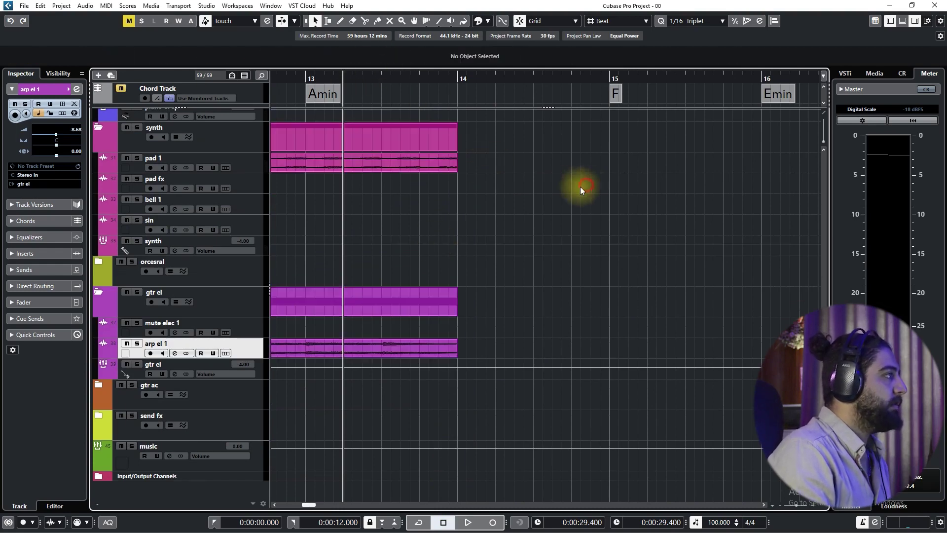
pyautogui.press('space')
pyautogui.press('g')
pyautogui.scroll(8, 459, 224)
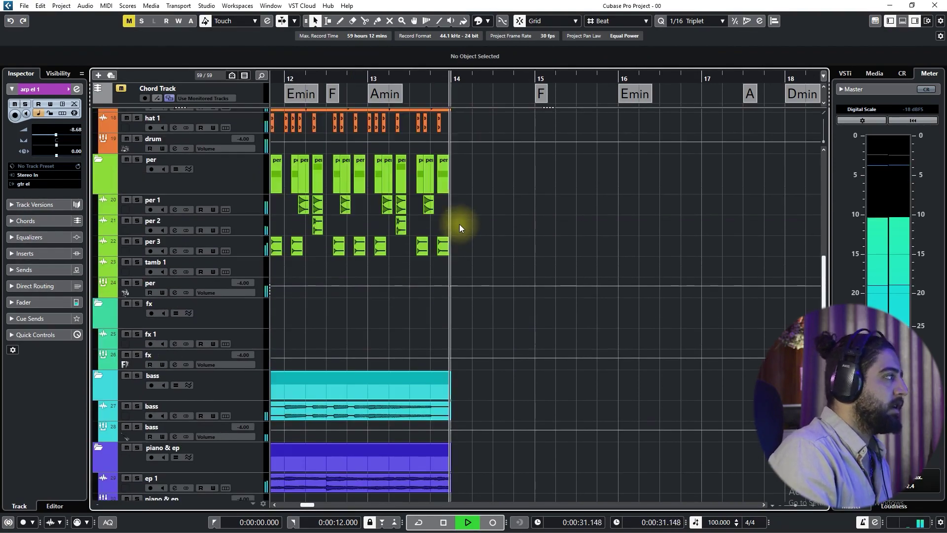
pyautogui.press('g')
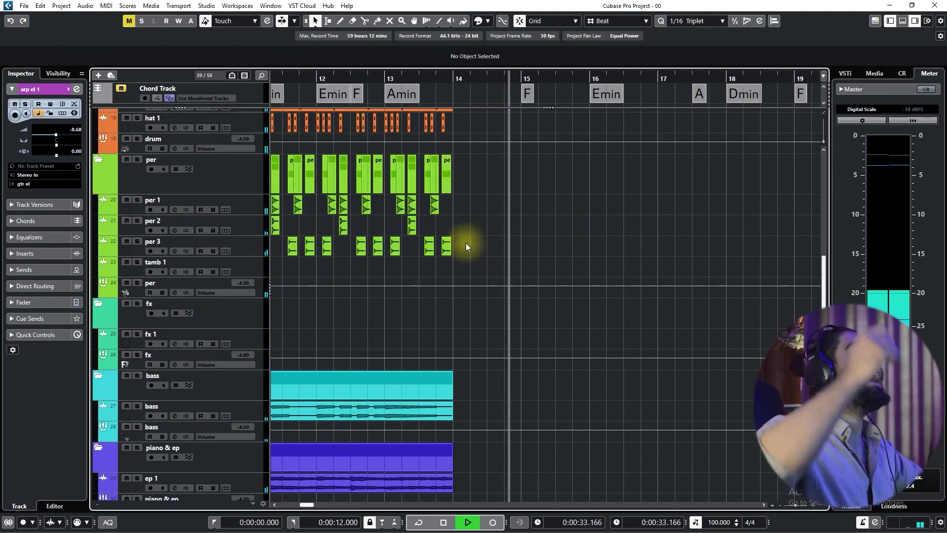
pyautogui.press('space')
# - Copy a kick, a clap and a closed-hat event from the existing drum pattern to the start of bar 15
pyautogui.scroll(6, 461, 240)
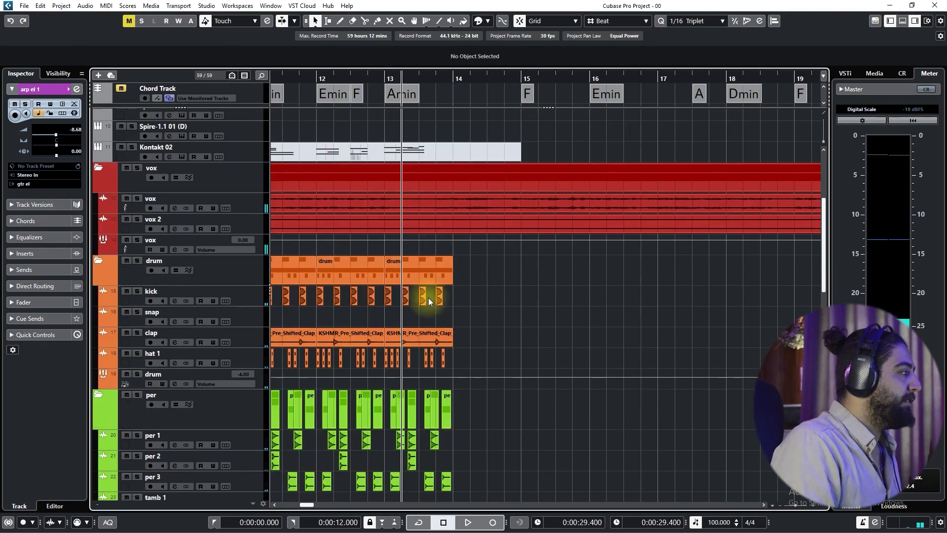
pyautogui.moveTo(387, 298); pyautogui.dragTo(467, 304)
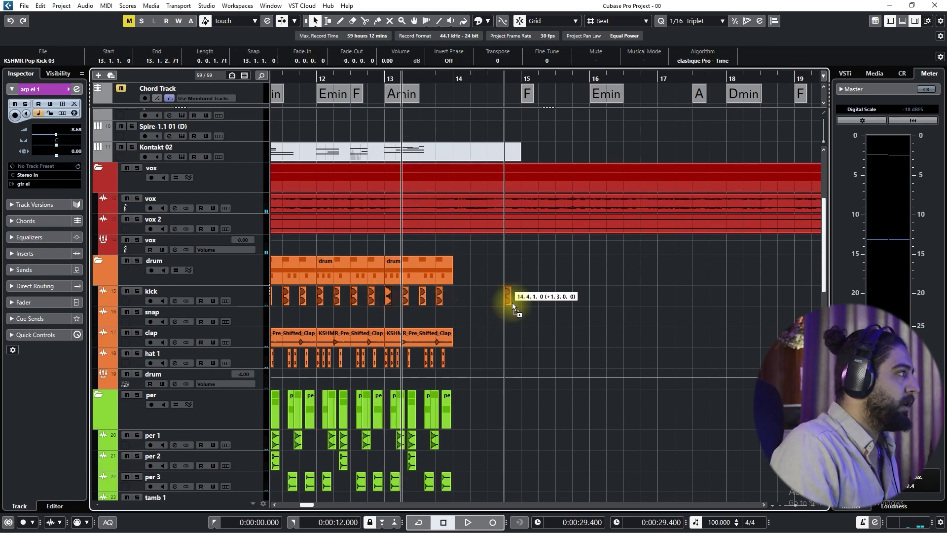
pyautogui.press('space')
pyautogui.moveTo(425, 332); pyautogui.dragTo(549, 338)
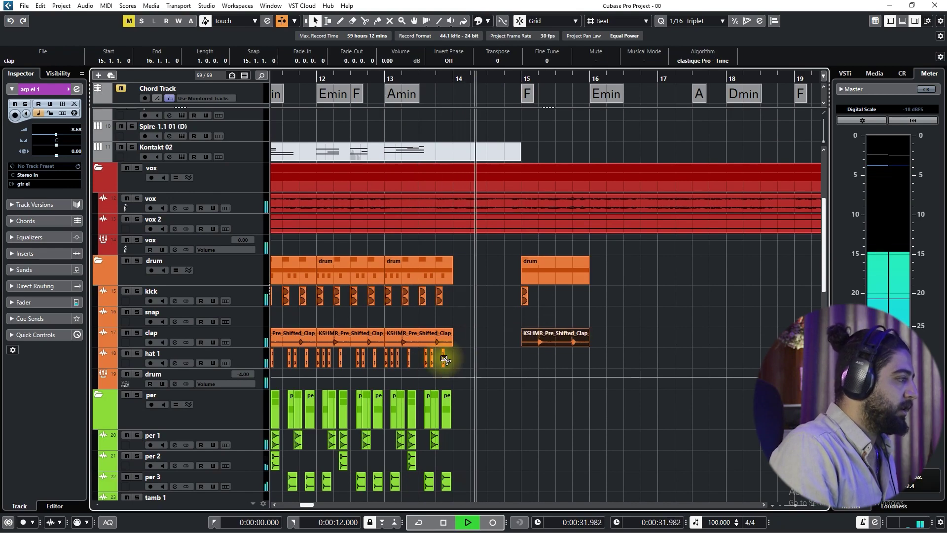
pyautogui.moveTo(443, 358); pyautogui.dragTo(522, 364)
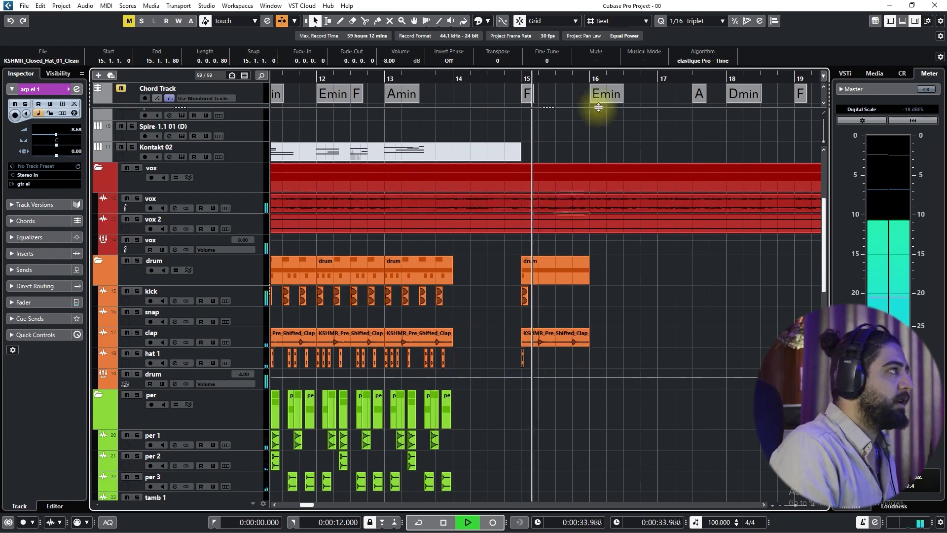
pyautogui.press('space')
# - Set the snap grid type to Use Quantize so the 1/16 Triplet value applies
pyautogui.click(696, 21)
pyautogui.click(621, 21)
pyautogui.click(621, 21)
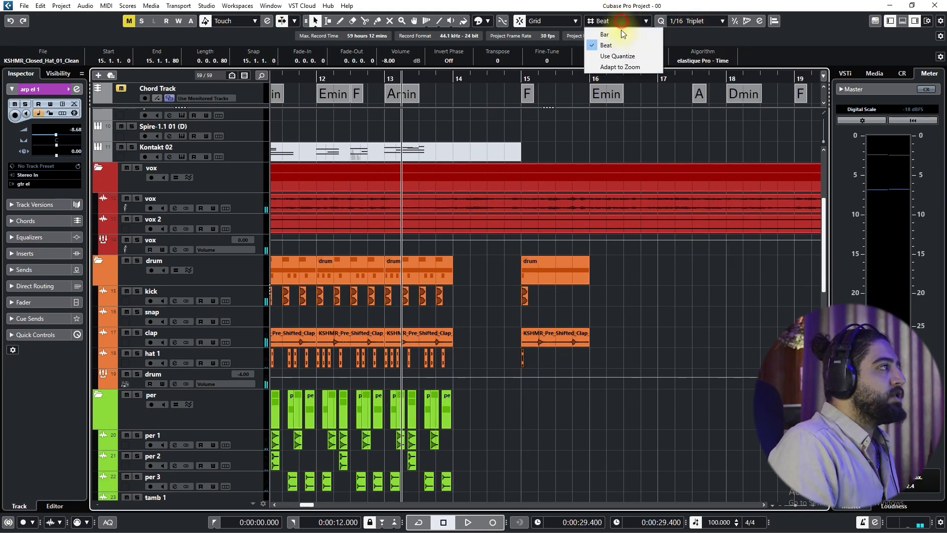
pyautogui.click(608, 56)
# - Copy the bar 15 kick event onto beats 2, 3 and 4 of the same bar
pyautogui.scroll(4, 510, 368)
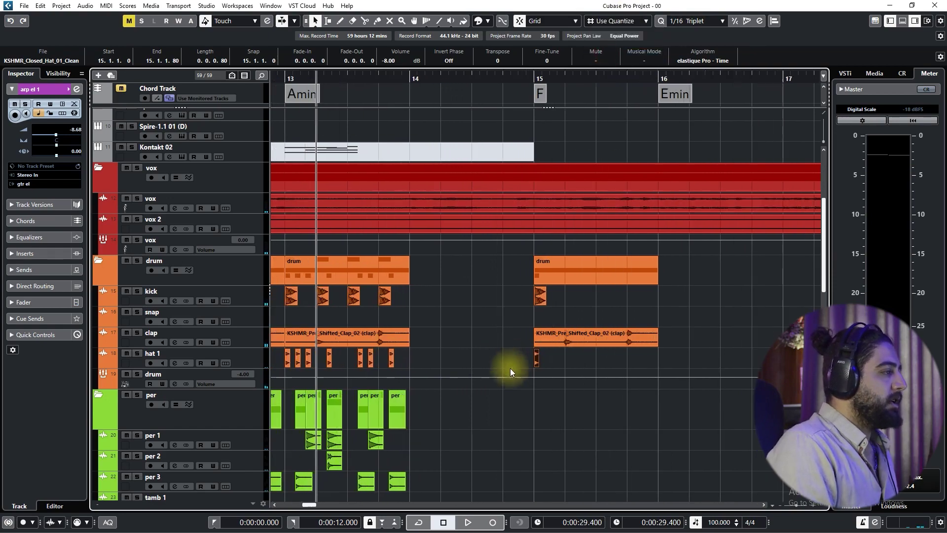
pyautogui.scroll(-1, 436, 294)
pyautogui.scroll(3, 402, 286)
pyautogui.moveTo(410, 273); pyautogui.dragTo(661, 269)
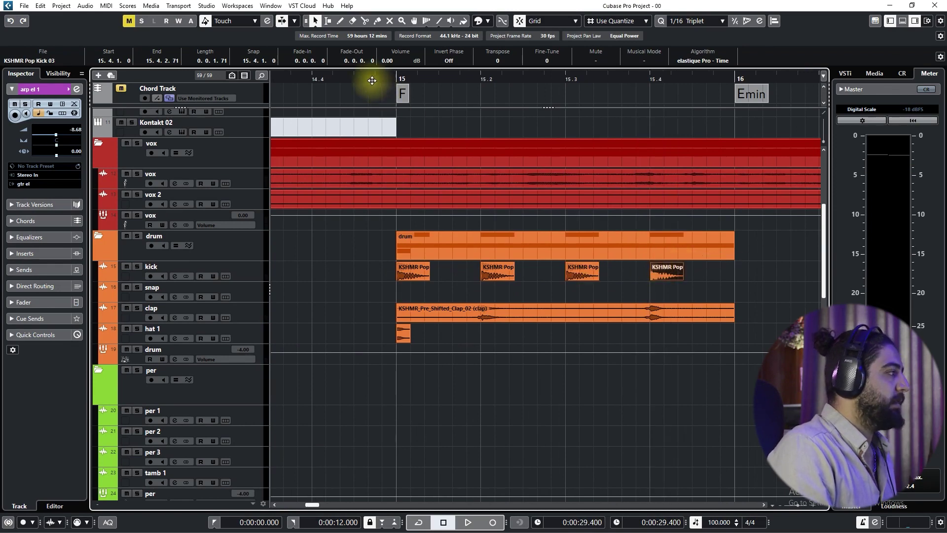
# - Copy the closed-hat event along beats 1 to 3 of bar 15 on the triplet grid, checking the rhythm by playback
pyautogui.click(372, 80)
pyautogui.press('space')
pyautogui.moveTo(401, 334); pyautogui.dragTo(511, 332)
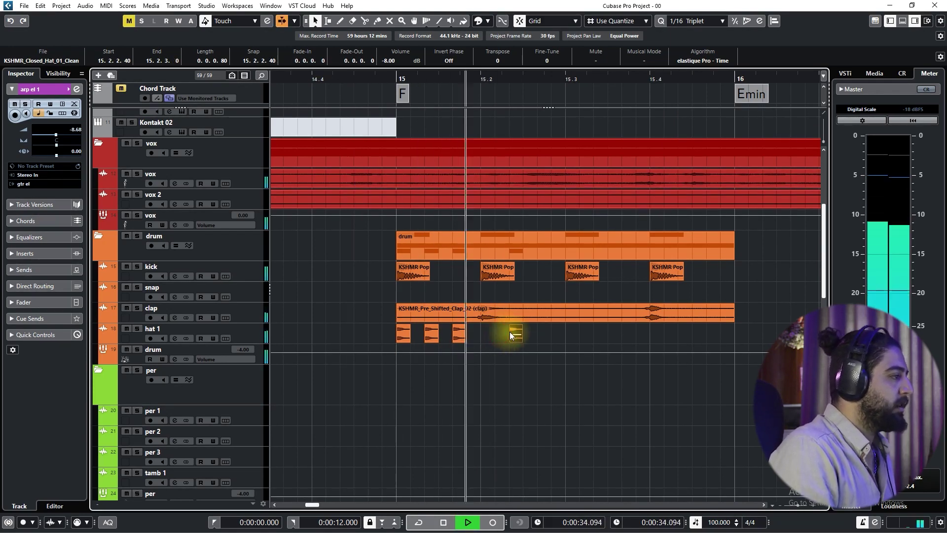
pyautogui.press('space')
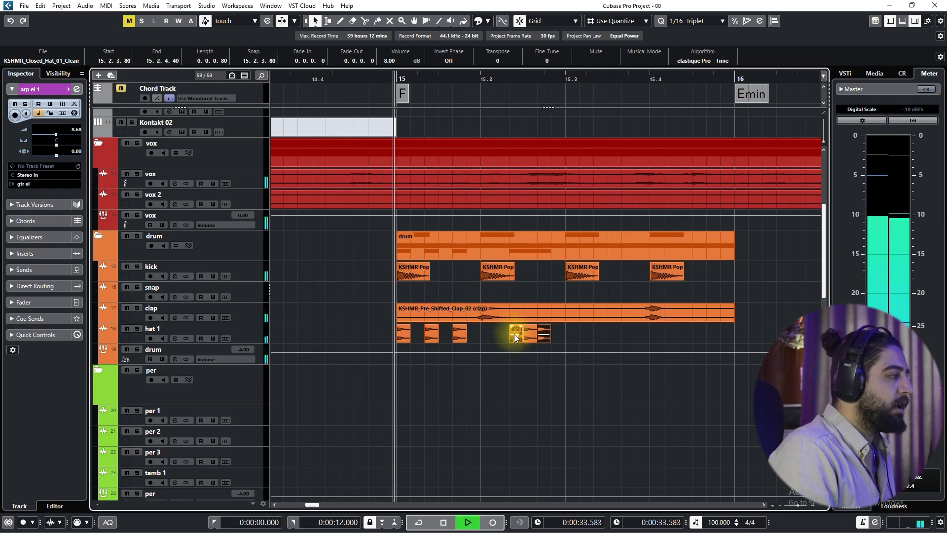
pyautogui.press('space')
pyautogui.press('space')
pyautogui.moveTo(542, 335); pyautogui.dragTo(587, 336)
pyautogui.press('space')
pyautogui.press('space')
# - Delete the middle of the three closely spaced closed-hat events in beat 2 of bar 15 and replay the pattern
pyautogui.click(514, 335)
pyautogui.press('space')
pyautogui.press('space')
pyautogui.hotkey('ctrl', 'z')
pyautogui.click(526, 337)
pyautogui.press('space')
pyautogui.press('Delete')
pyautogui.press('space')
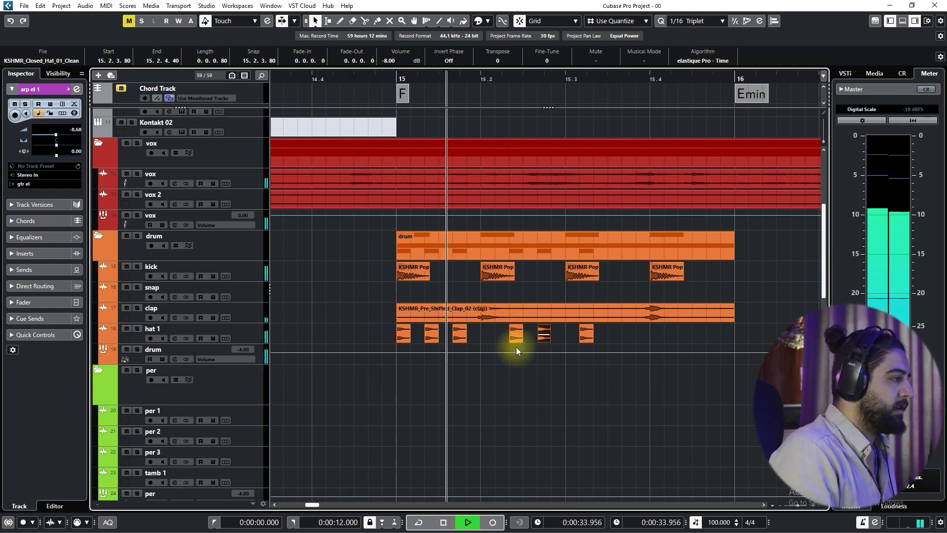
# - Complete the closed-hat pattern in bar 15 with two events each in beats 3 and 4, ending at 15.4.3.80
pyautogui.moveTo(516, 349); pyautogui.dragTo(443, 302)
pyautogui.press('space')
pyautogui.press('space')
pyautogui.moveTo(510, 290); pyautogui.dragTo(557, 291)
pyautogui.press('space')
pyautogui.press('space')
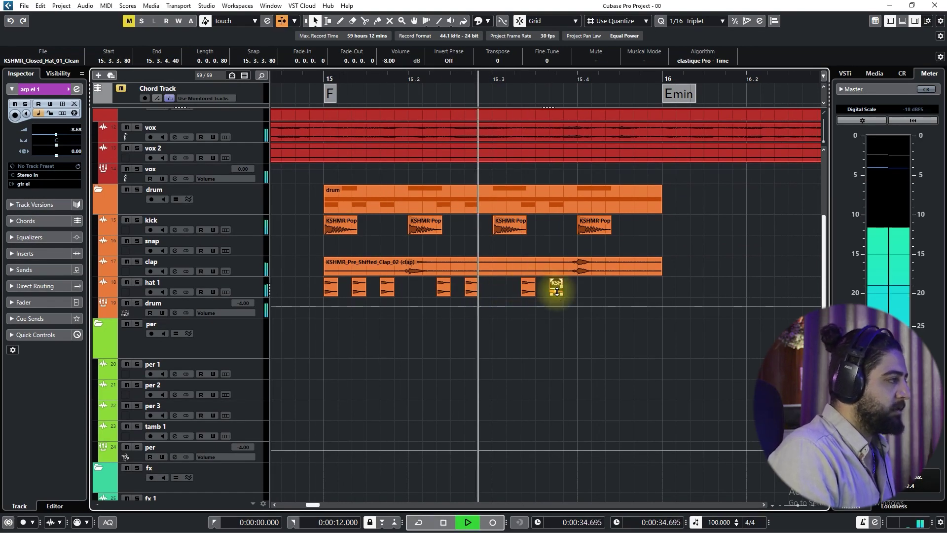
pyautogui.moveTo(556, 288); pyautogui.dragTo(637, 289)
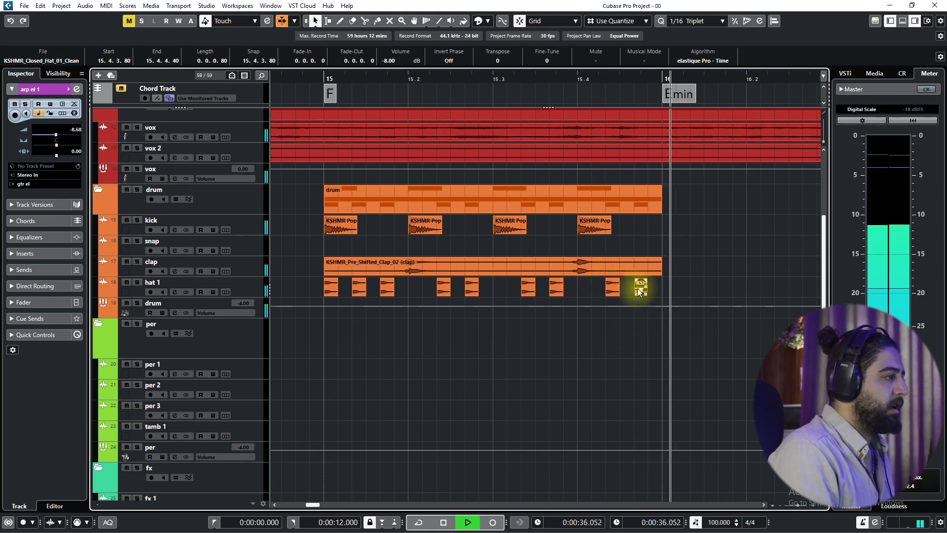
# - Play back the drum pattern in bar 15 to check how it sounds
pyautogui.press('space')
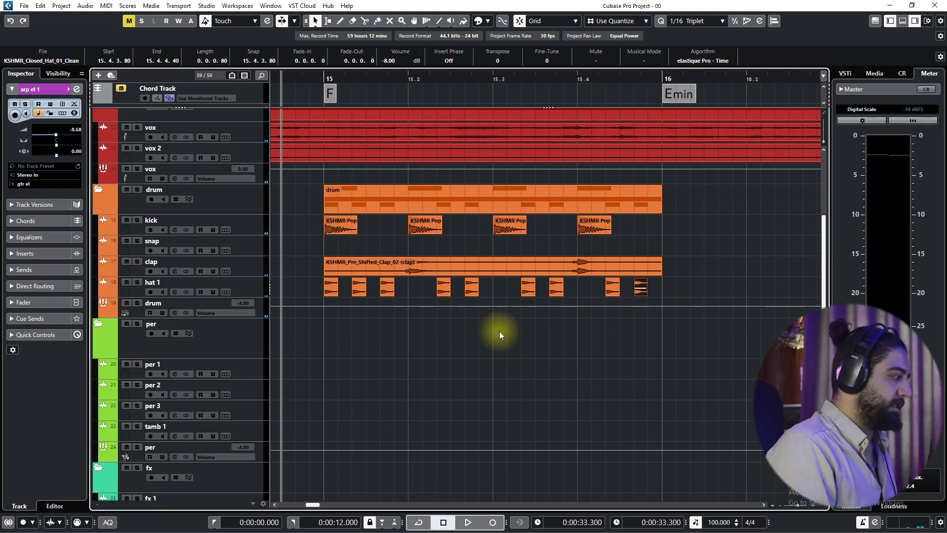
pyautogui.scroll(-2, 467, 330)
pyautogui.moveTo(463, 336); pyautogui.dragTo(438, 313)
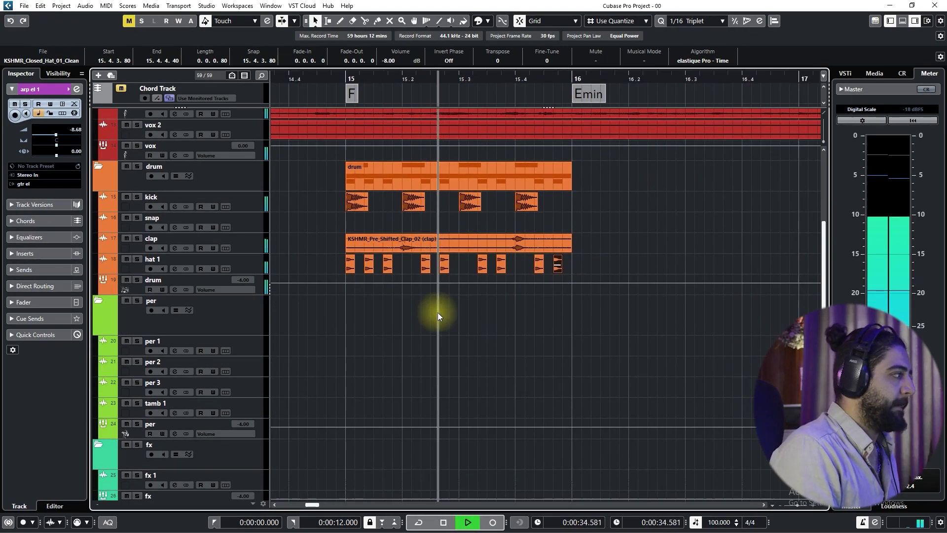
pyautogui.scroll(-1, 436, 314)
pyautogui.scroll(-1, 436, 313)
pyautogui.scroll(-5, 436, 314)
pyautogui.press('space')
# - Duplicate the clap track and name the copy clap 2
pyautogui.moveTo(392, 279); pyautogui.dragTo(369, 278)
pyautogui.click(259, 201)
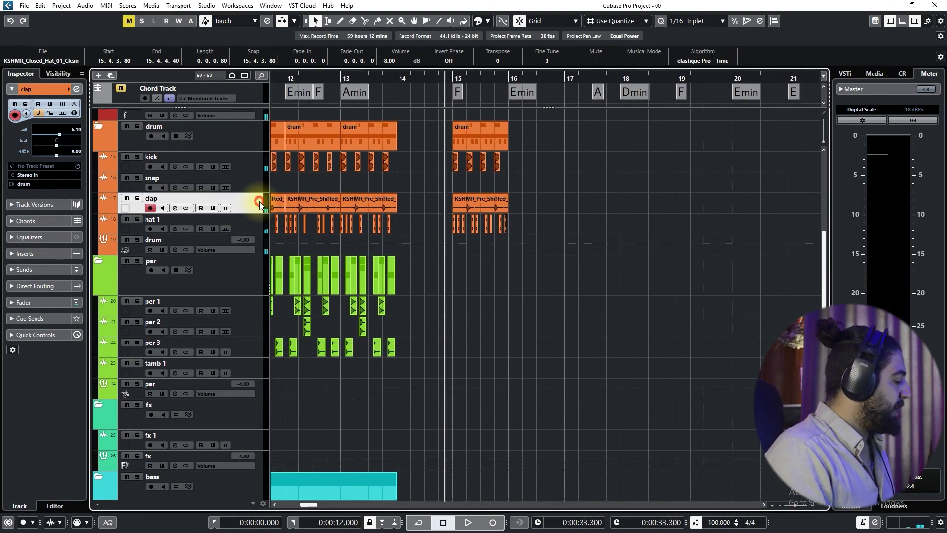
pyautogui.hotkey('ctrl', 'shift', 'd')
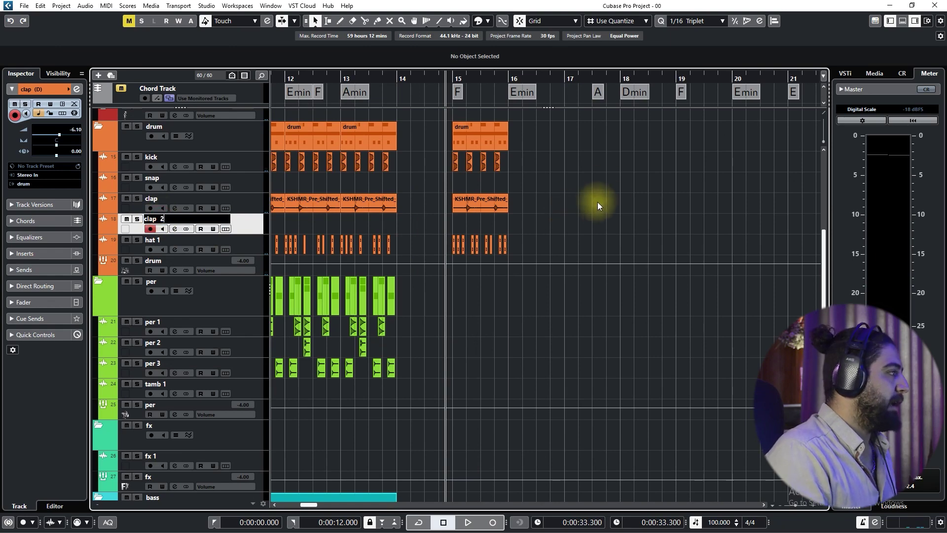
# - Place the project cursor on beat 2 of bar 15 and open the audio import for the clap 2 track
pyautogui.press('h')
pyautogui.press('h')
pyautogui.press('h')
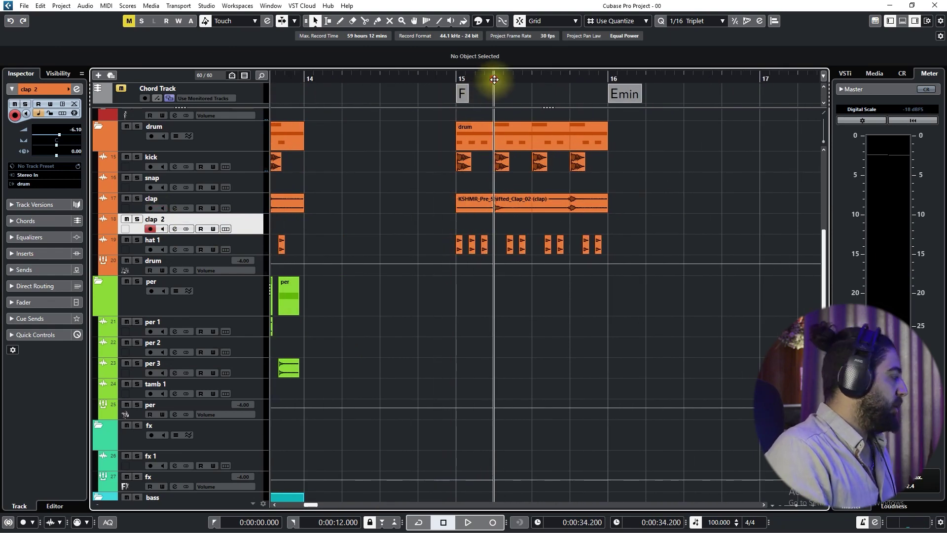
pyautogui.hotkey('ctrl', 'i')
pyautogui.scroll(-2, 443, 213)
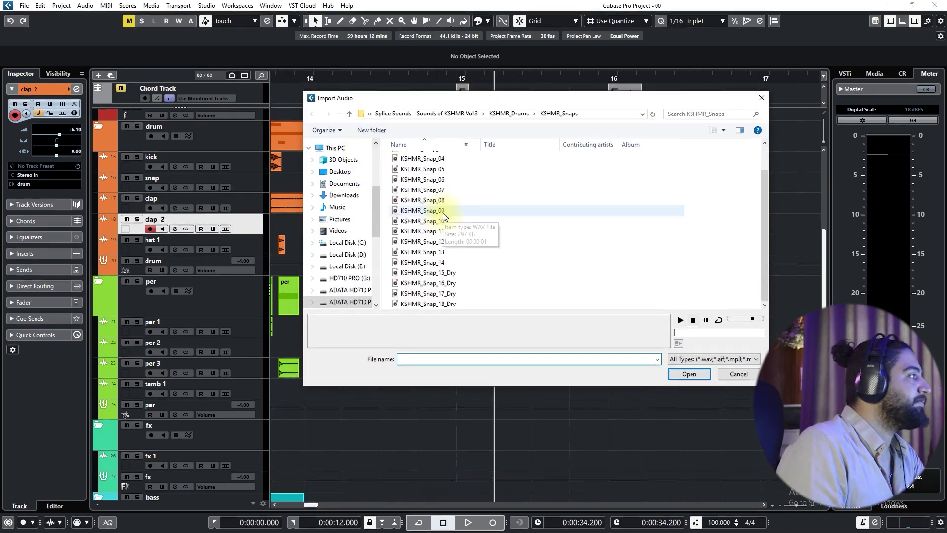
# - Audition the human clap samples in the KSHMR_Stacks folder under KSHMR_Natural_Hand_Claps
pyautogui.click(346, 114)
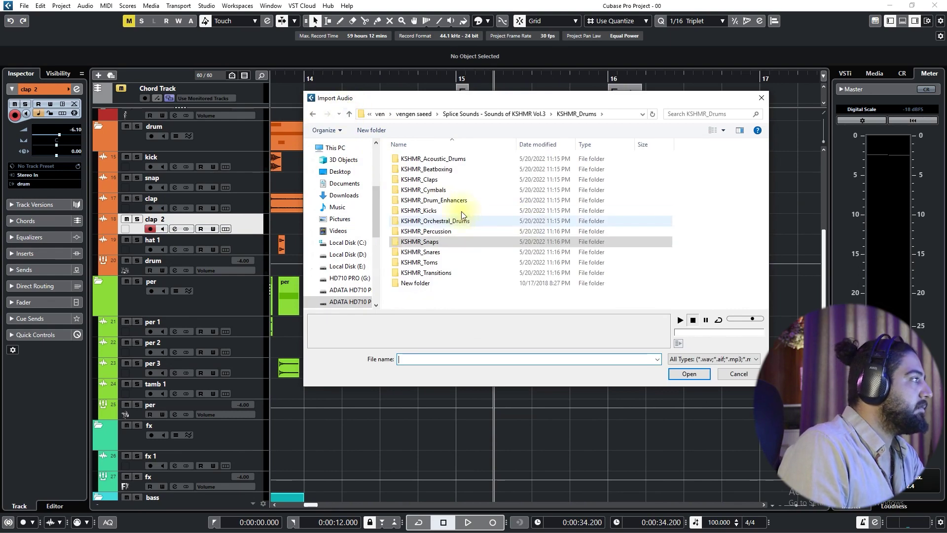
pyautogui.doubleClick(431, 180)
pyautogui.doubleClick(434, 190)
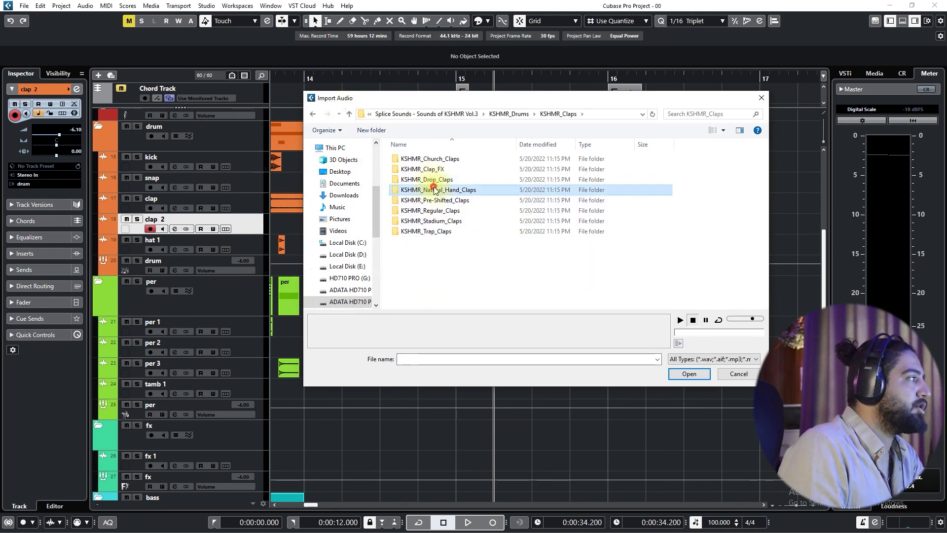
pyautogui.doubleClick(452, 170)
pyautogui.click(452, 169)
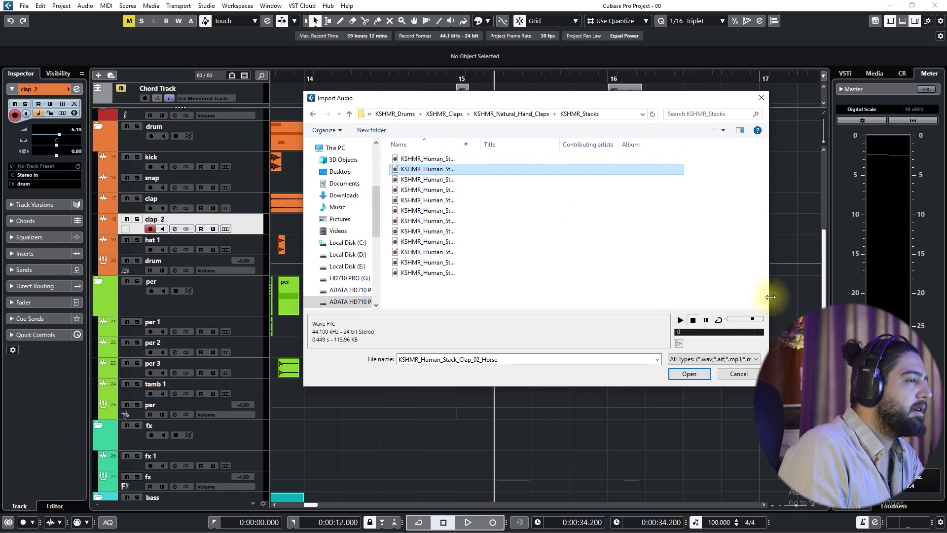
pyautogui.press('Down')
pyautogui.press('Down')
pyautogui.press('Down')
pyautogui.press('Down')
pyautogui.press('Down')
pyautogui.press('Down')
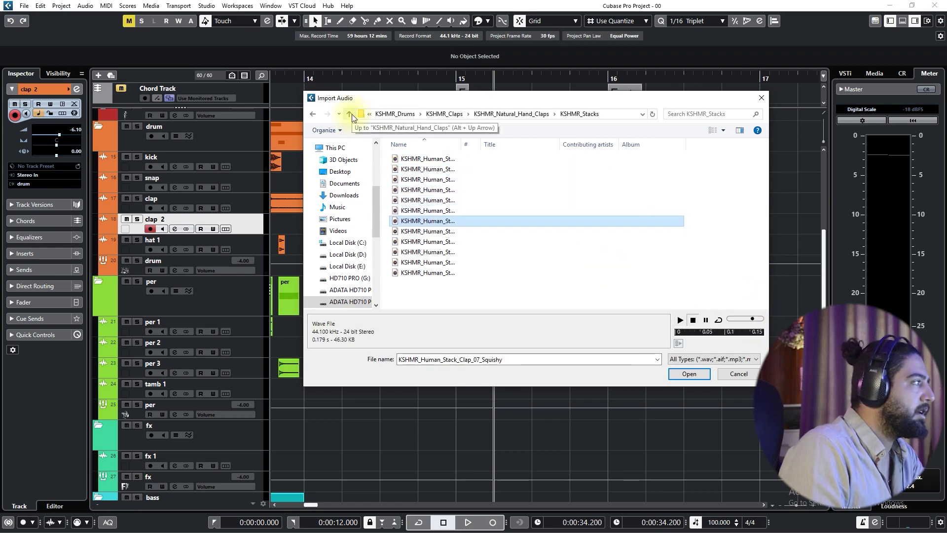
# - Go back up to the vengen saeed sample folder and open its claps folder
pyautogui.click(350, 114)
pyautogui.click(352, 113)
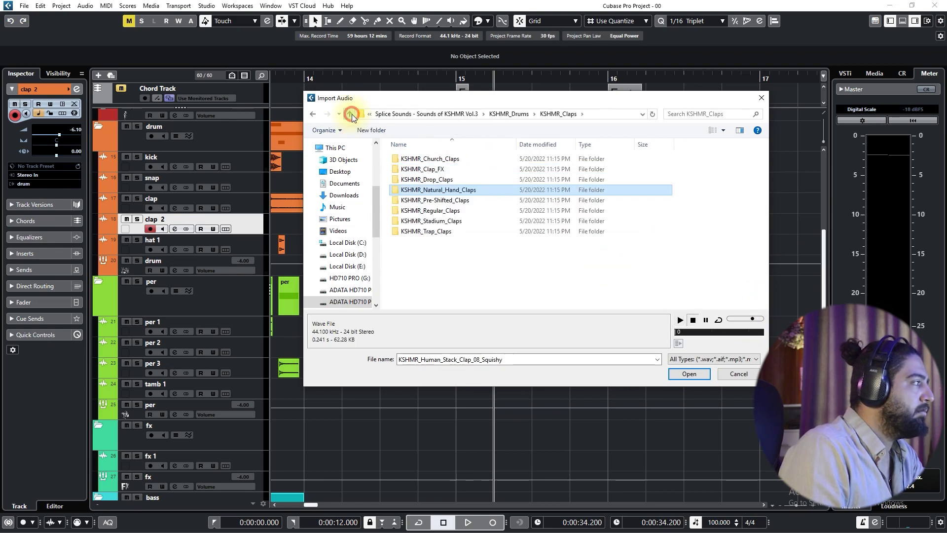
pyautogui.click(351, 113)
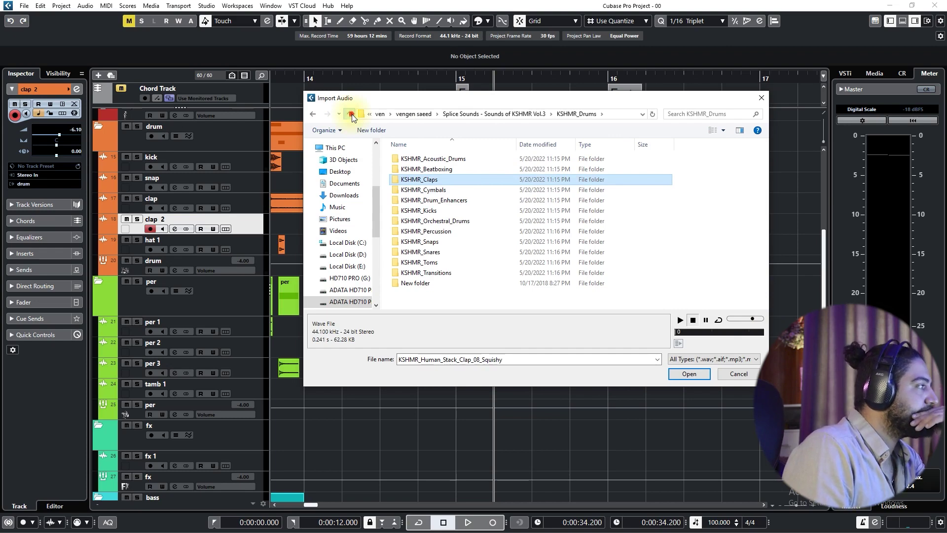
pyautogui.click(351, 114)
pyautogui.click(351, 114)
pyautogui.scroll(-1, 429, 276)
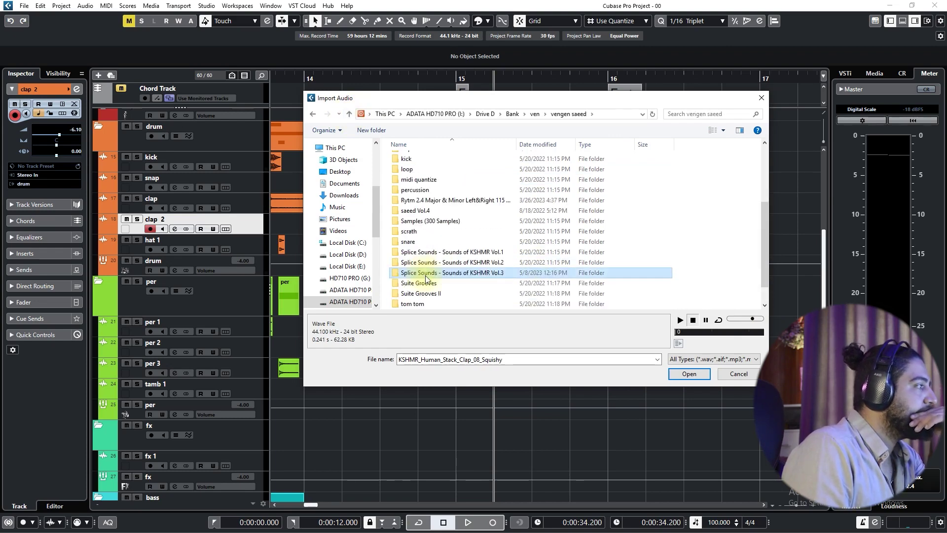
pyautogui.scroll(2, 424, 222)
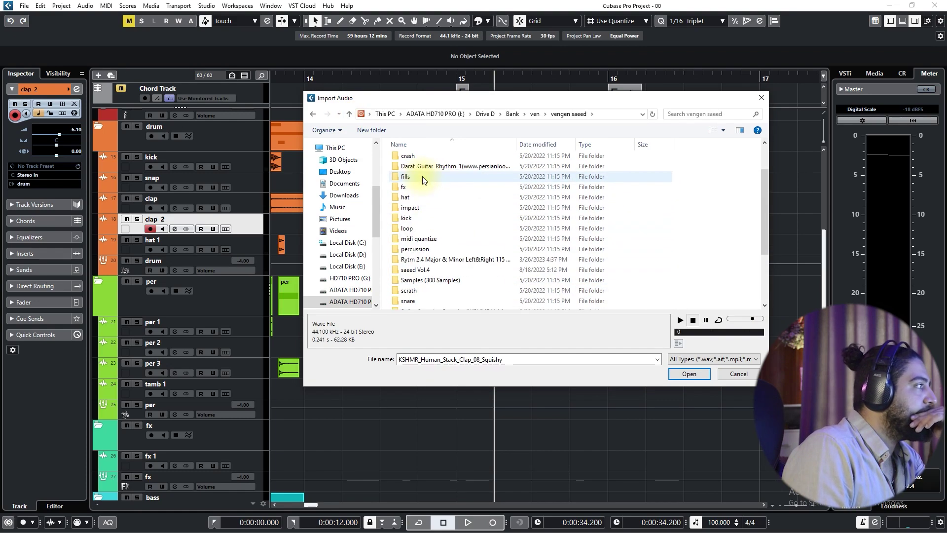
pyautogui.scroll(-2, 424, 259)
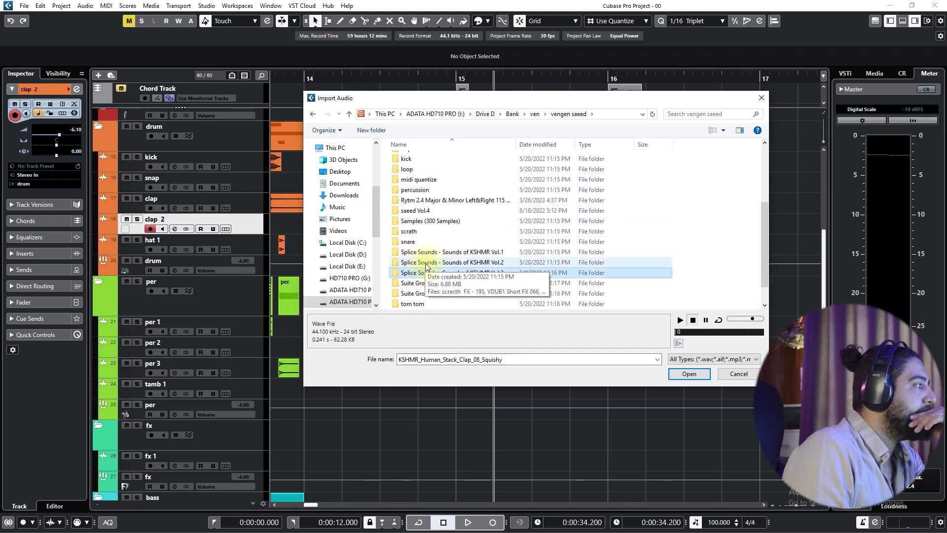
pyautogui.scroll(3, 428, 252)
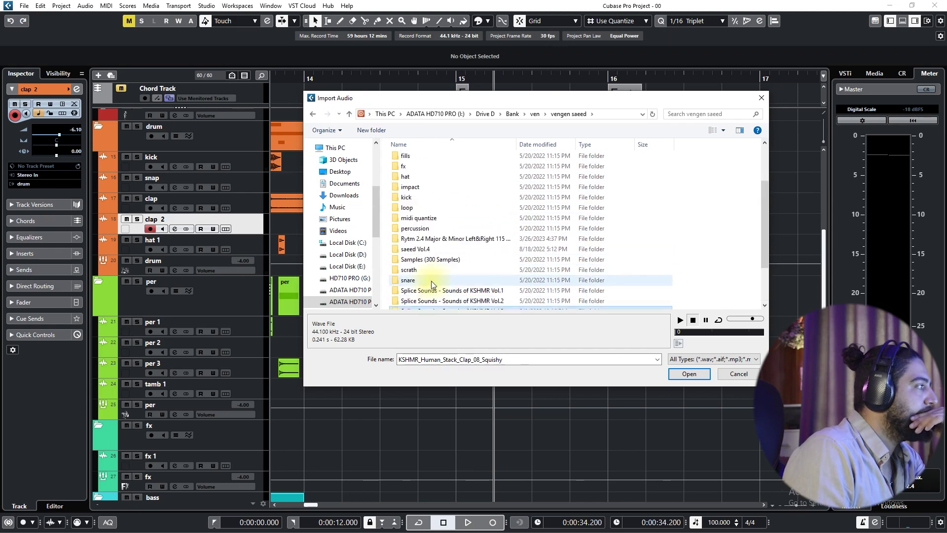
pyautogui.scroll(1, 419, 206)
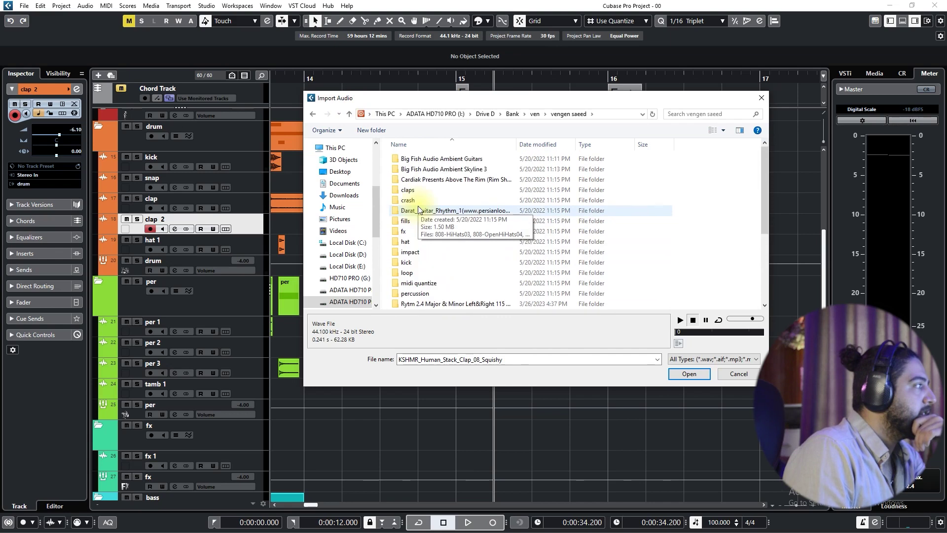
pyautogui.click(417, 191)
pyautogui.doubleClick(417, 191)
# - Audition samples in the claps folder and import VAD1 Claps 025 onto the clap 2 track at beat 2 of bar 15
pyautogui.click(417, 192)
pyautogui.click(422, 180)
pyautogui.press('Up')
pyautogui.press('Up')
pyautogui.press('Down')
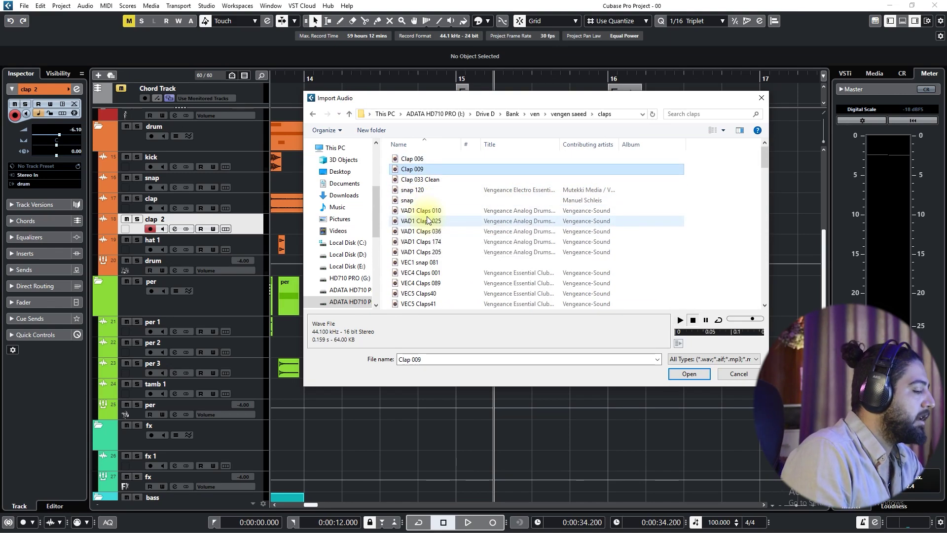
pyautogui.click(427, 217)
pyautogui.press('Down')
pyautogui.doubleClick(427, 218)
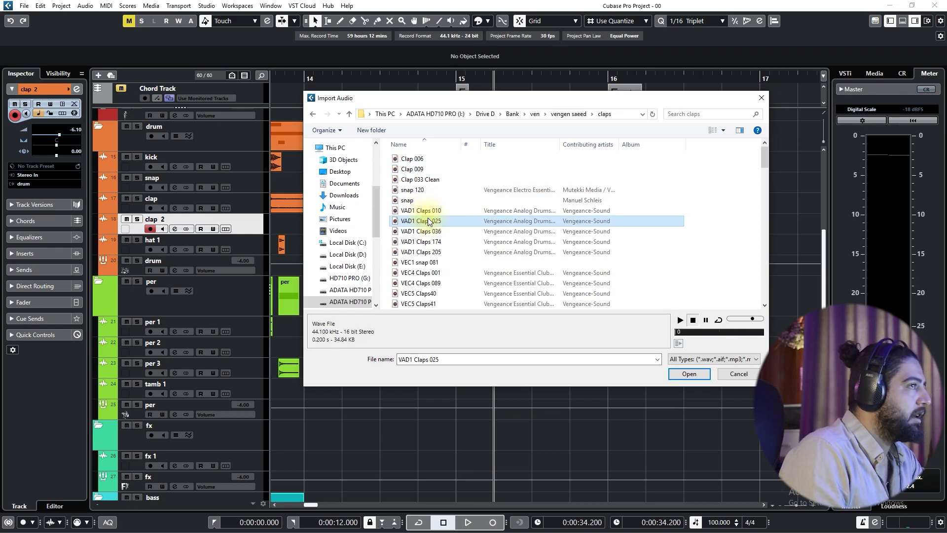
pyautogui.scroll(2, 510, 206)
pyautogui.scroll(-1, 510, 206)
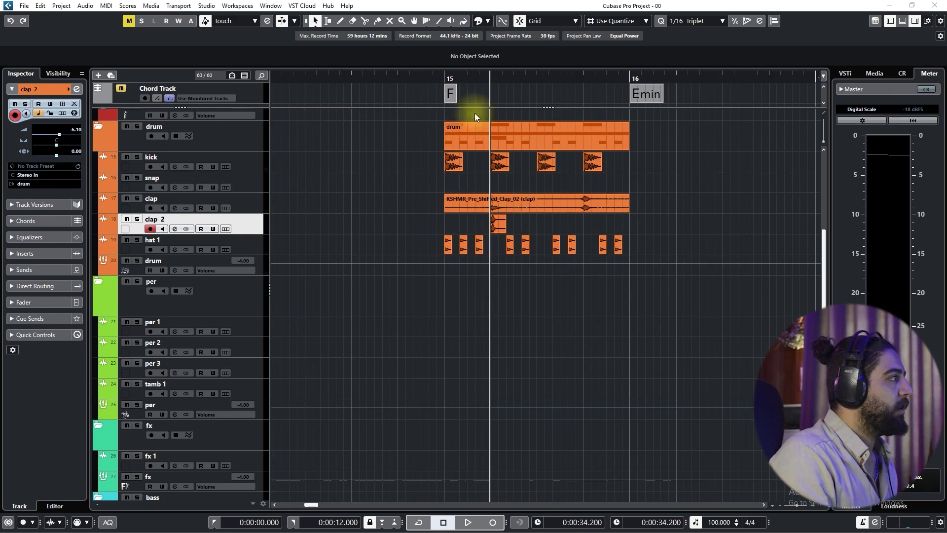
# - Copy the VAD1 Claps 025 event to beat 4 of bar 15 on the clap 2 track and select both clap events
pyautogui.click(444, 79)
pyautogui.moveTo(498, 226); pyautogui.dragTo(590, 227)
pyautogui.moveTo(639, 222); pyautogui.dragTo(381, 232)
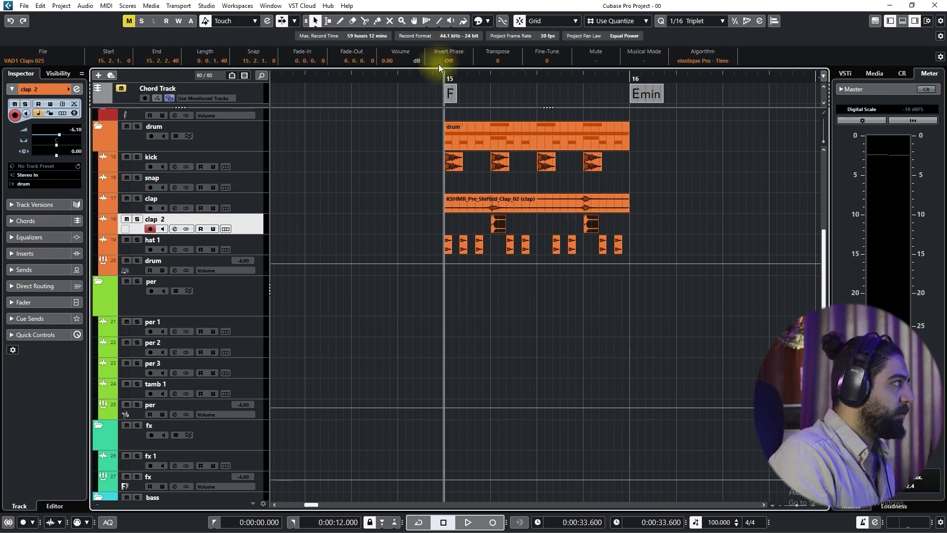
# - Set the volume of both clap 2 events to -4.00 dB and the clap 2 track volume to -4.32 during playback
pyautogui.press('space')
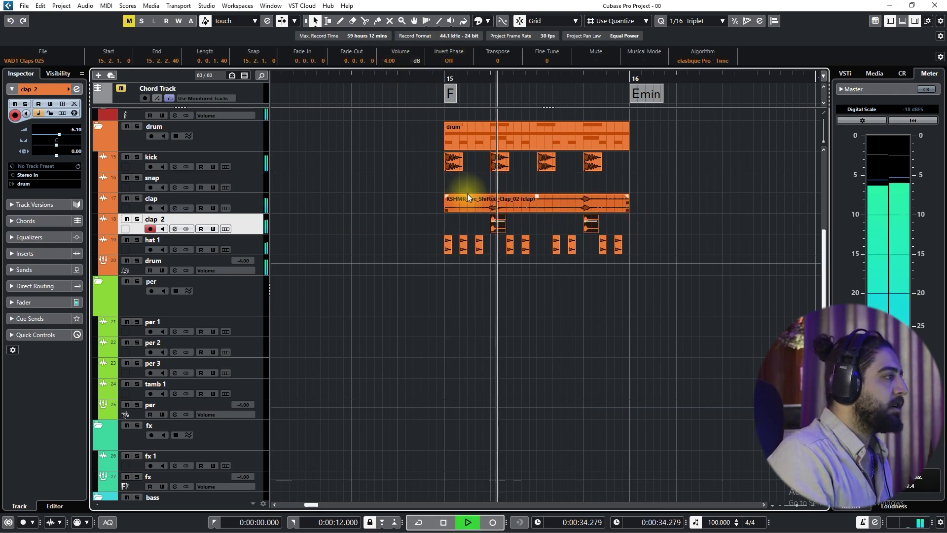
pyautogui.scroll(-1, 466, 195)
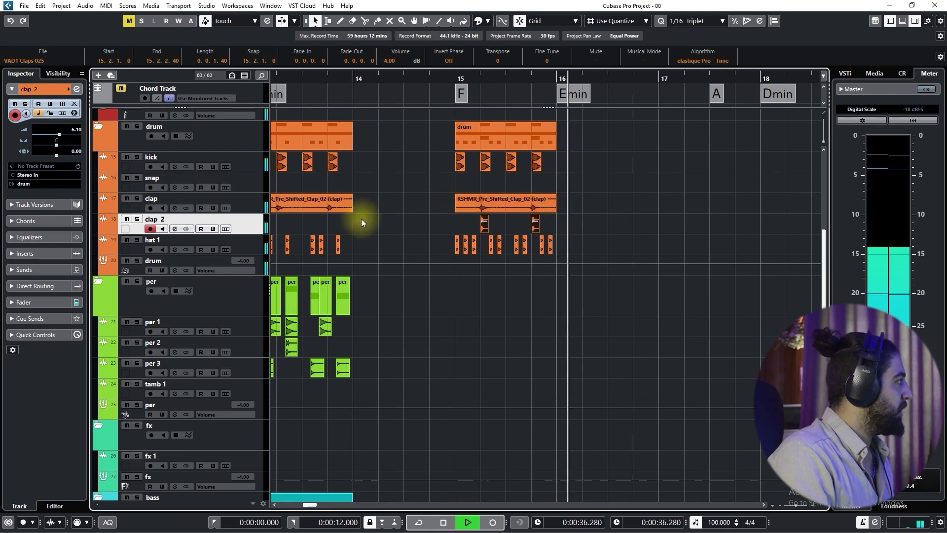
pyautogui.press('space')
pyautogui.press('space')
pyautogui.scroll(5, 64, 134)
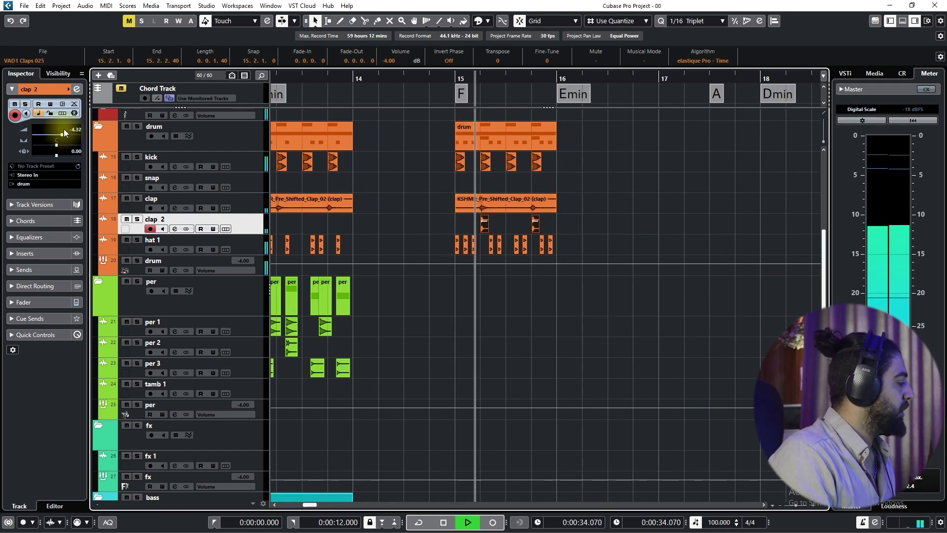
# - Audition the clap 2 track soloed, set both of its events to -3.00 dB, and turn solo off
pyautogui.press('s')
pyautogui.press('space')
pyautogui.press('space')
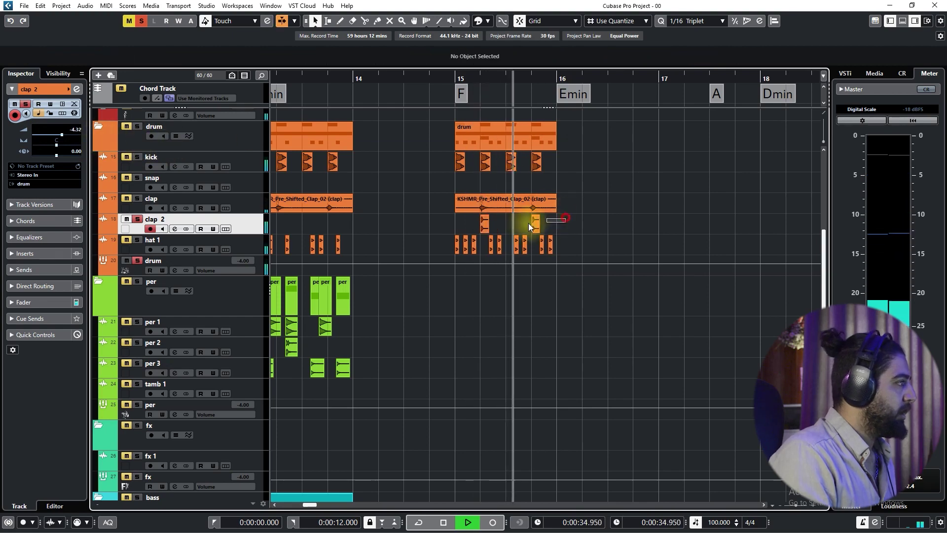
pyautogui.press('space')
pyautogui.scroll(1, 412, 59)
pyautogui.press('s')
pyautogui.press('space')
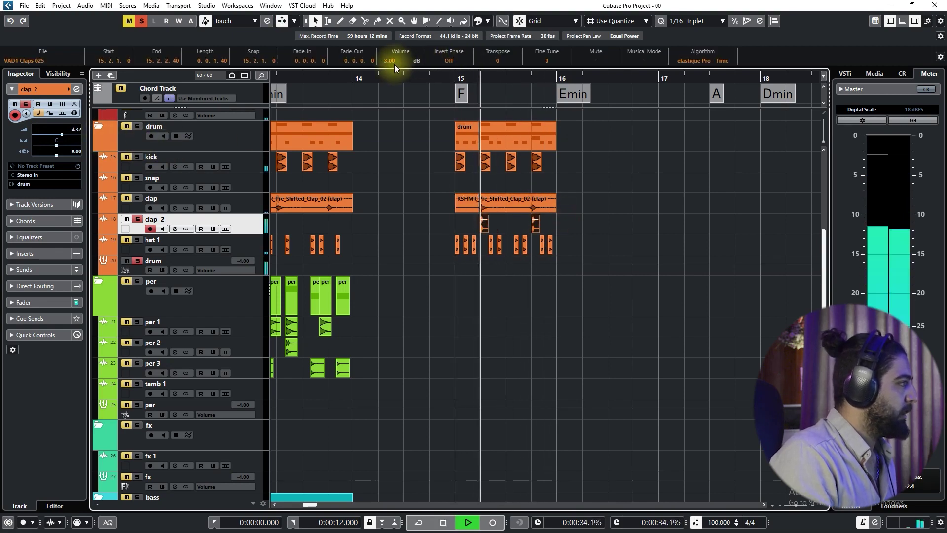
pyautogui.press('space')
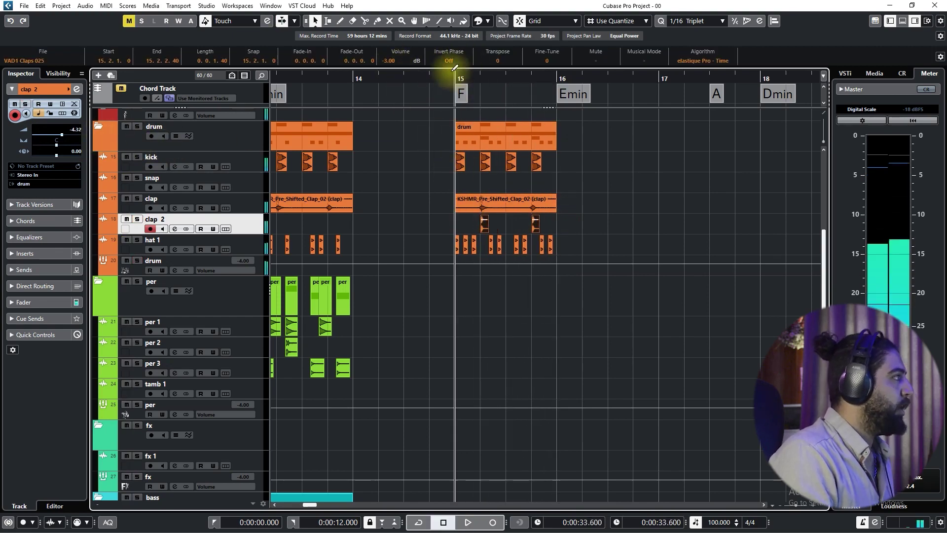
# - Trim the start of the KSHMR_Pre_Shifted_Clap_02 event on the clap track to beat 3 of bar 15
pyautogui.scroll(3, 493, 212)
pyautogui.scroll(-3, 492, 212)
pyautogui.scroll(-2, 412, 153)
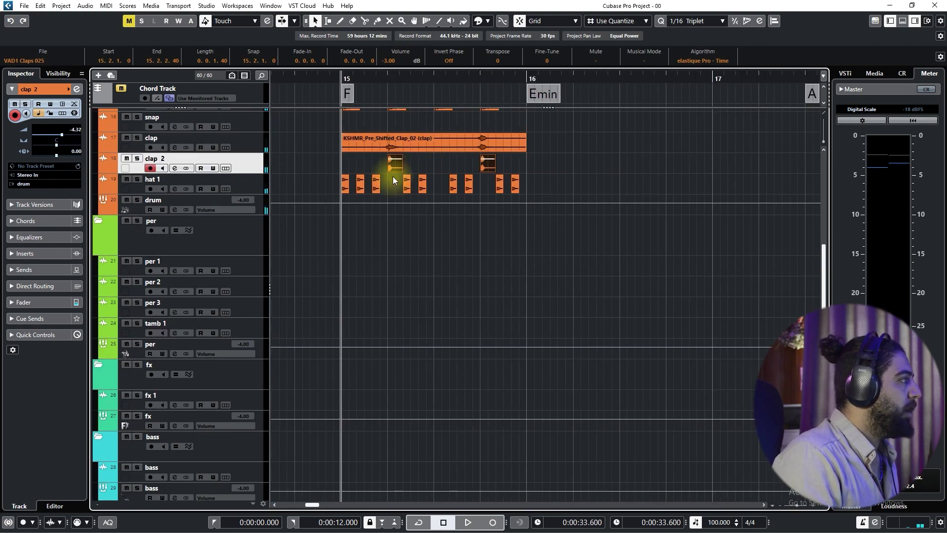
pyautogui.click(243, 146)
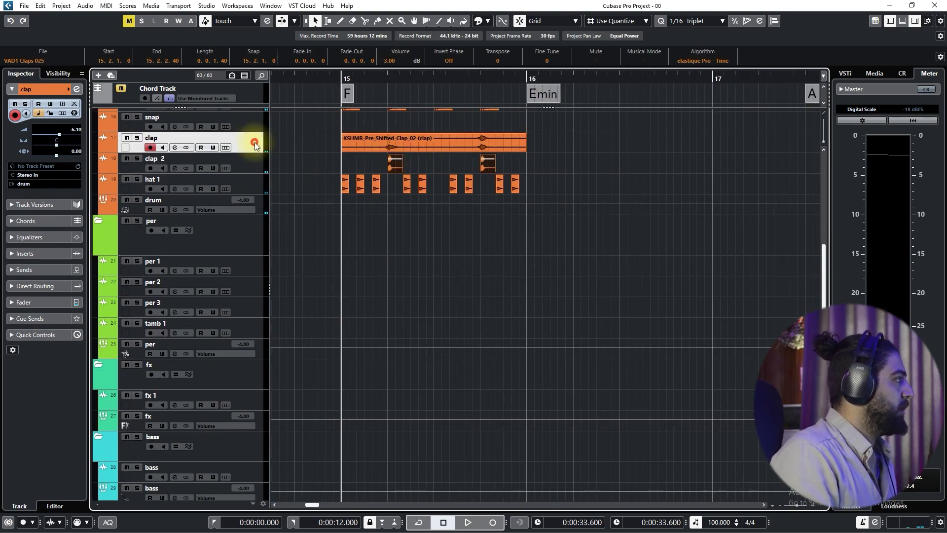
pyautogui.click(390, 142)
pyautogui.press('space')
pyautogui.press('space')
pyautogui.moveTo(342, 151); pyautogui.dragTo(434, 150)
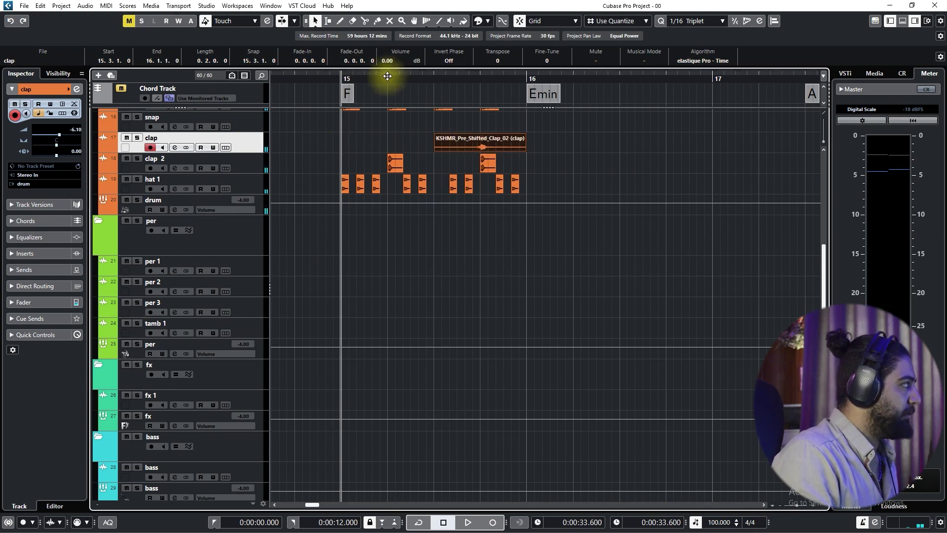
# - Place the project cursor on beat 2 of bar 15, duplicate the snap track and rename the duplicate snare
pyautogui.click(388, 76)
pyautogui.click(253, 126)
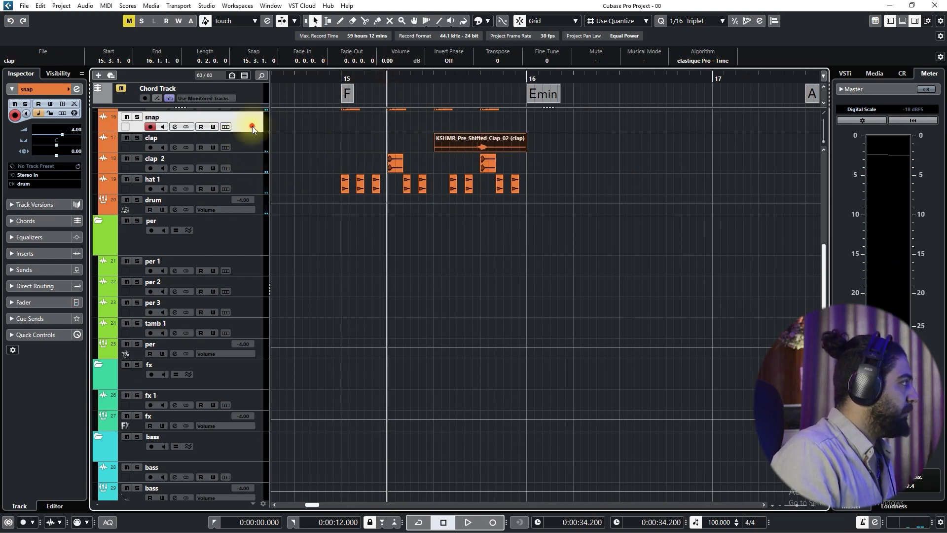
pyautogui.click(325, 142)
pyautogui.scroll(3, 319, 172)
pyautogui.hotkey('ctrl', 'd')
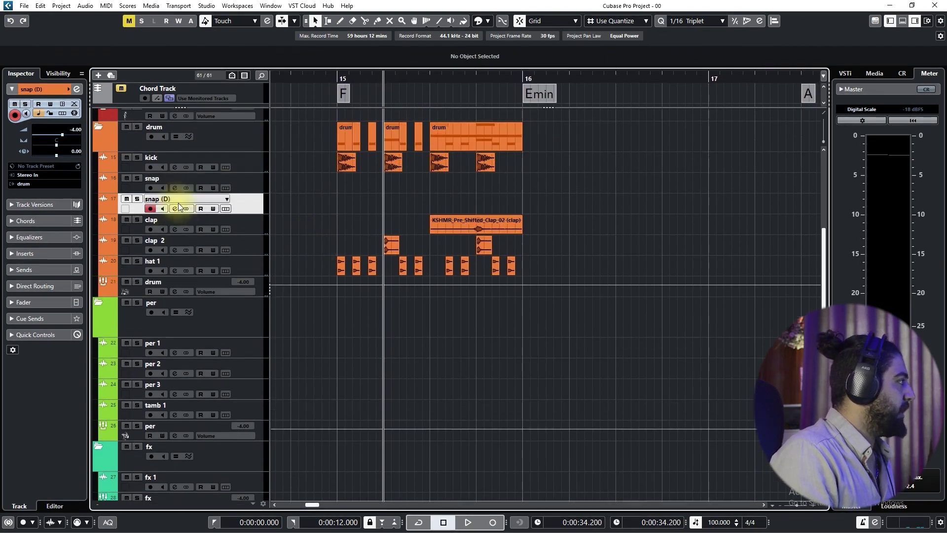
pyautogui.doubleClick(171, 198)
pyautogui.write('snare')
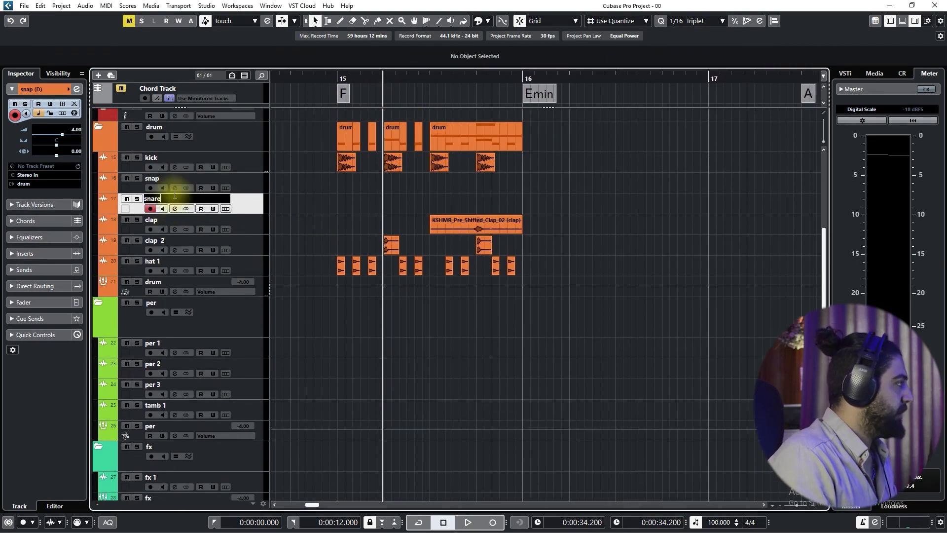
# - Open the audio import for the snare track and browse to the KSHMR_Acoustic_Snares folder within the Sounds of KSHMR Vol.3 drums
pyautogui.hotkey('ctrl', 'i')
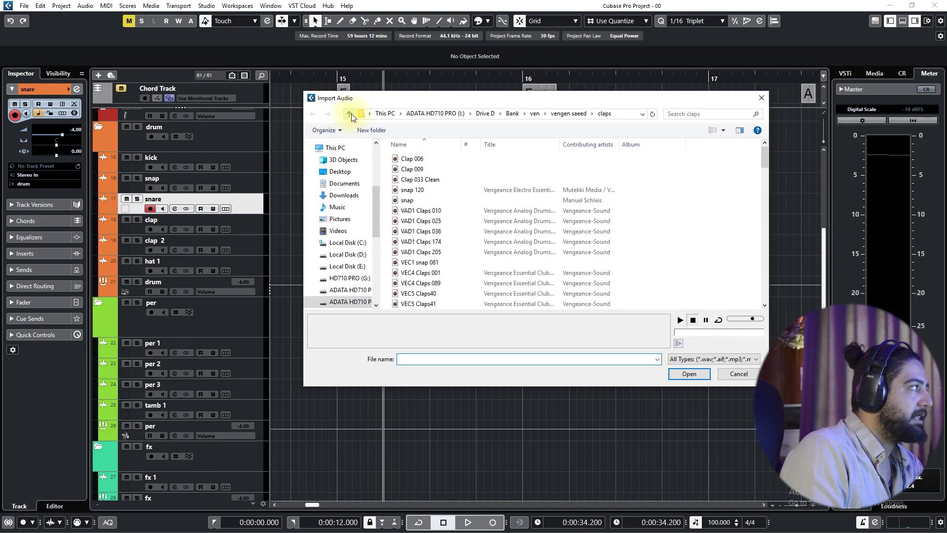
pyautogui.click(350, 114)
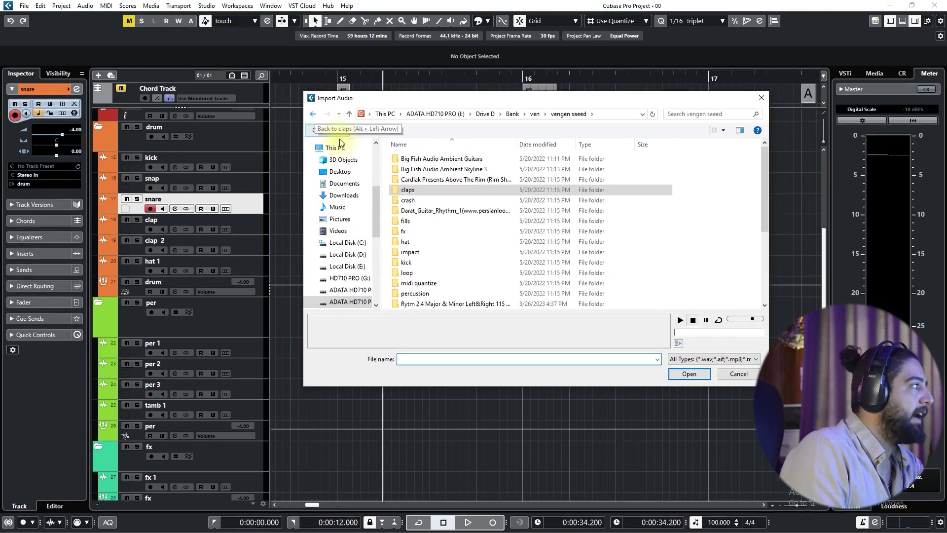
pyautogui.scroll(-2, 420, 231)
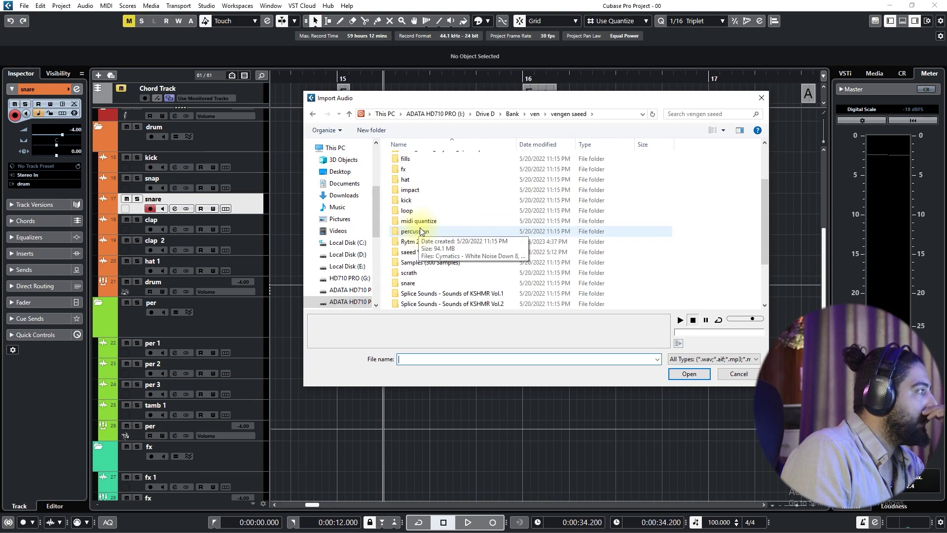
pyautogui.scroll(-2, 419, 251)
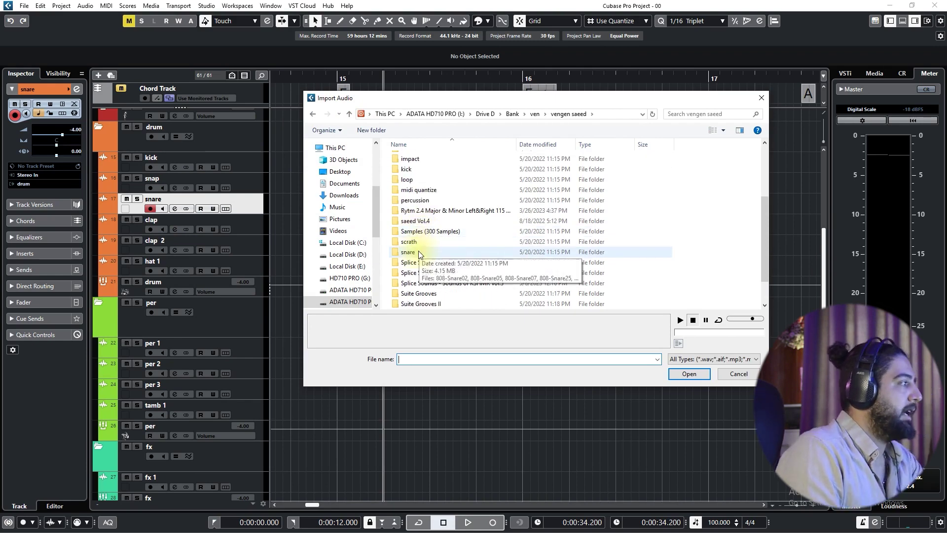
pyautogui.doubleClick(429, 251)
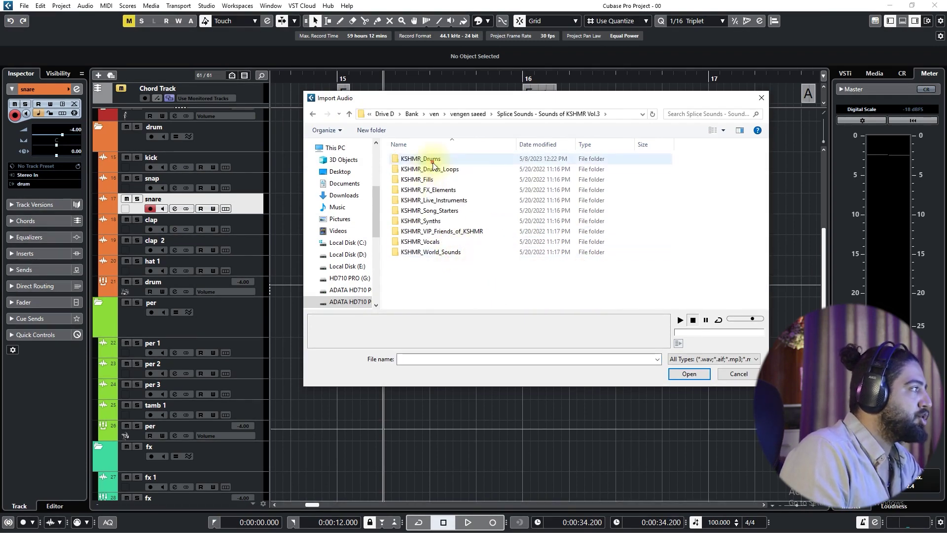
pyautogui.doubleClick(434, 158)
pyautogui.doubleClick(435, 251)
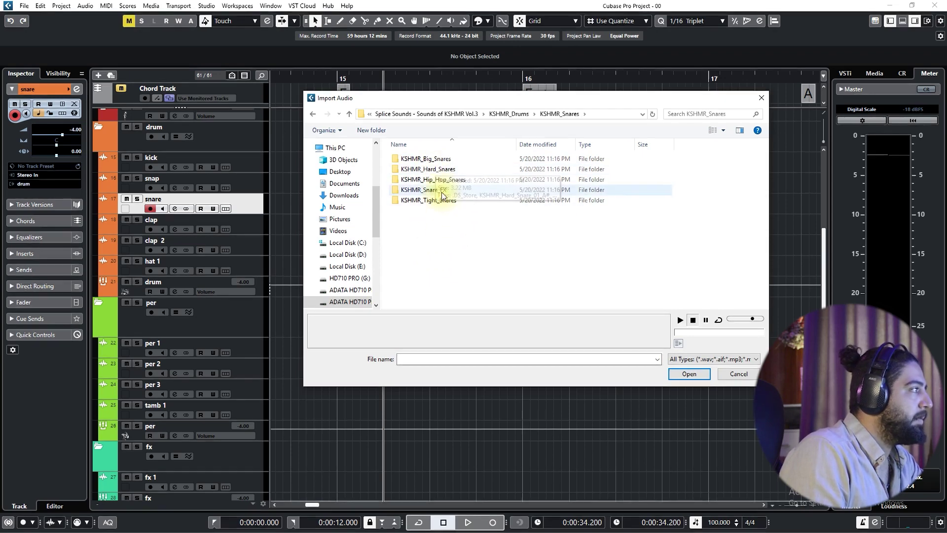
pyautogui.click(349, 114)
pyautogui.doubleClick(439, 160)
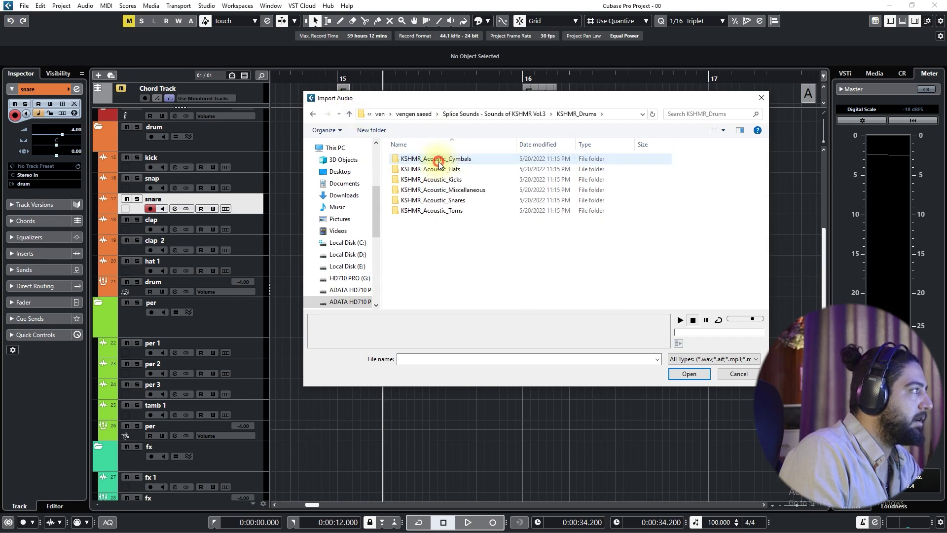
pyautogui.doubleClick(457, 201)
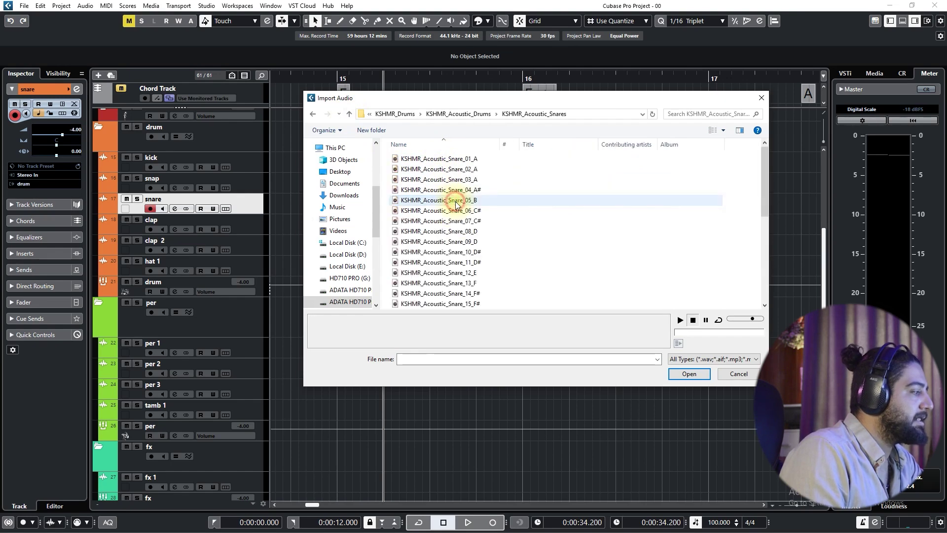
# - Audition the acoustic snare samples and import KSHMR_Acoustic_Snare_22_G onto the snare track at beat 2 of bar 15
pyautogui.click(456, 170)
pyautogui.press('Up')
pyautogui.click(482, 210)
pyautogui.press('Down')
pyautogui.press('Down')
pyautogui.press('Down')
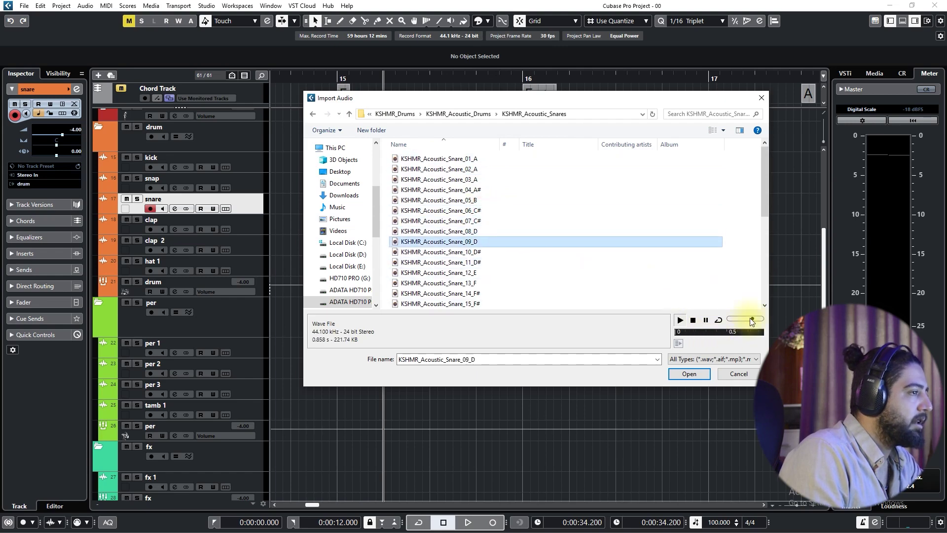
pyautogui.press('Down')
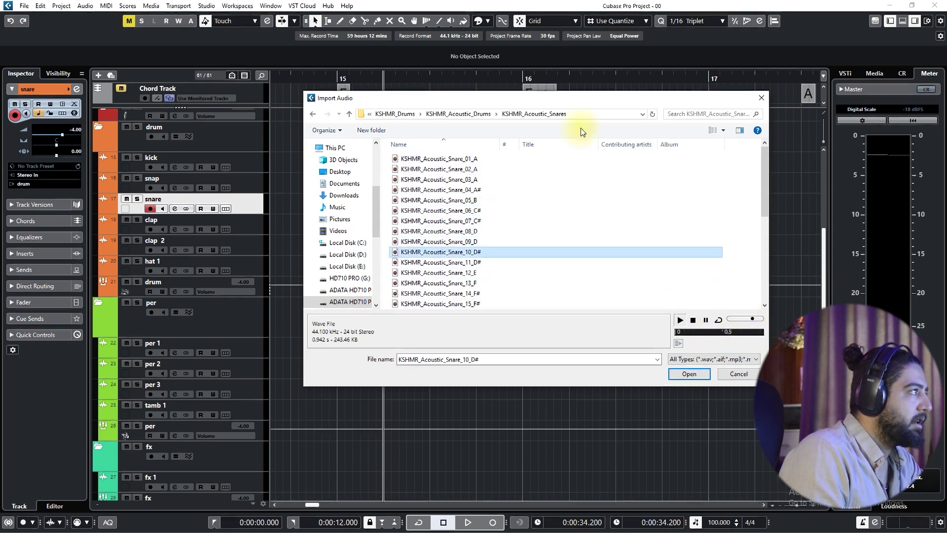
pyautogui.press('Down')
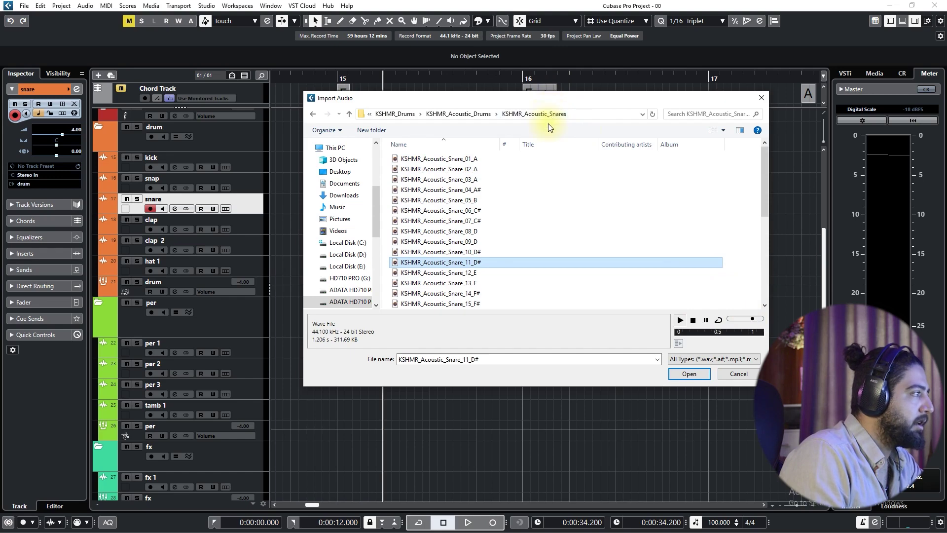
pyautogui.press('Down')
pyautogui.press('Up')
pyautogui.press('Down')
pyautogui.press('Down')
pyautogui.press('Down')
pyautogui.press('Down')
pyautogui.scroll(-2, 522, 203)
pyautogui.press('Down')
pyautogui.press('Up')
pyautogui.press('Down')
pyautogui.press('Down')
pyautogui.press('Down')
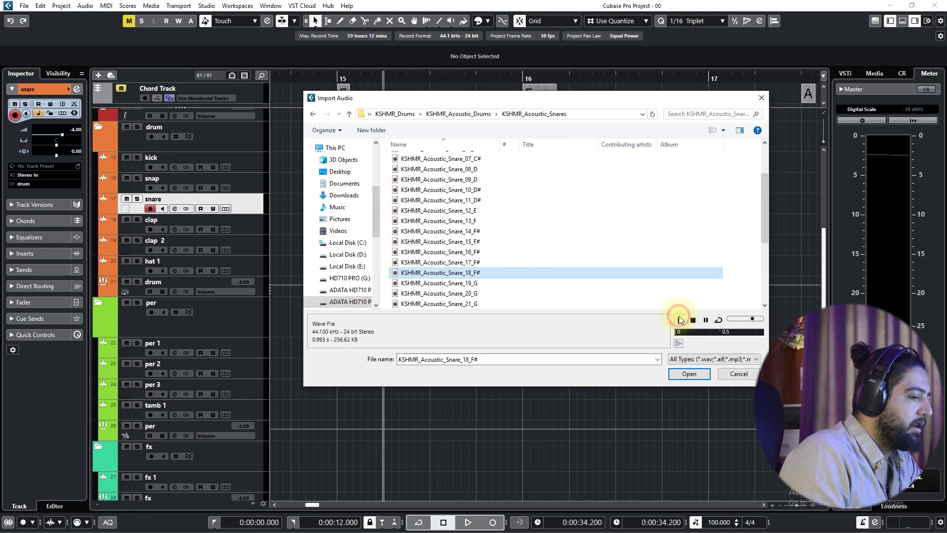
pyautogui.press('Down')
pyautogui.press('Down')
pyautogui.press('Down')
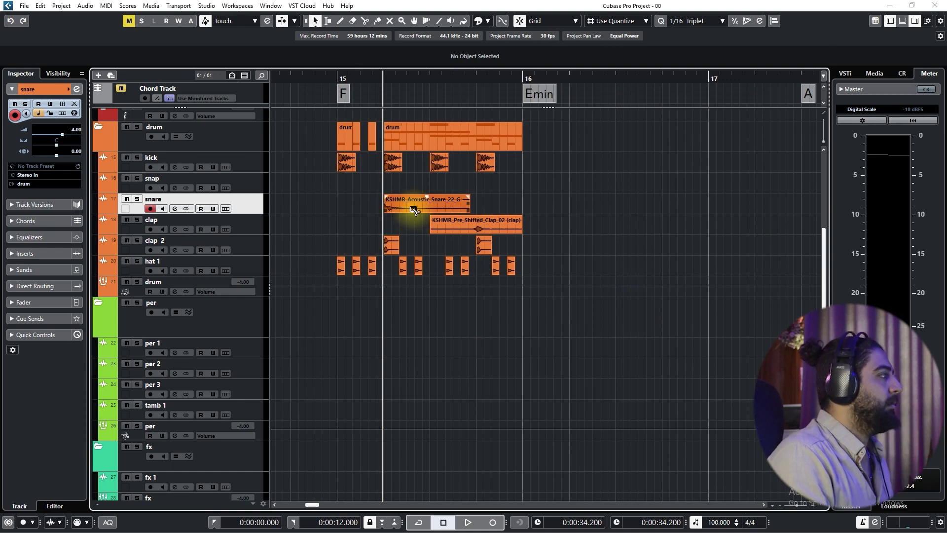
# - Shorten the snare event to a length of 0.0.2.80 and play it back from just before bar 15
pyautogui.moveTo(414, 217); pyautogui.dragTo(414, 205)
pyautogui.click(328, 79)
pyautogui.press('space')
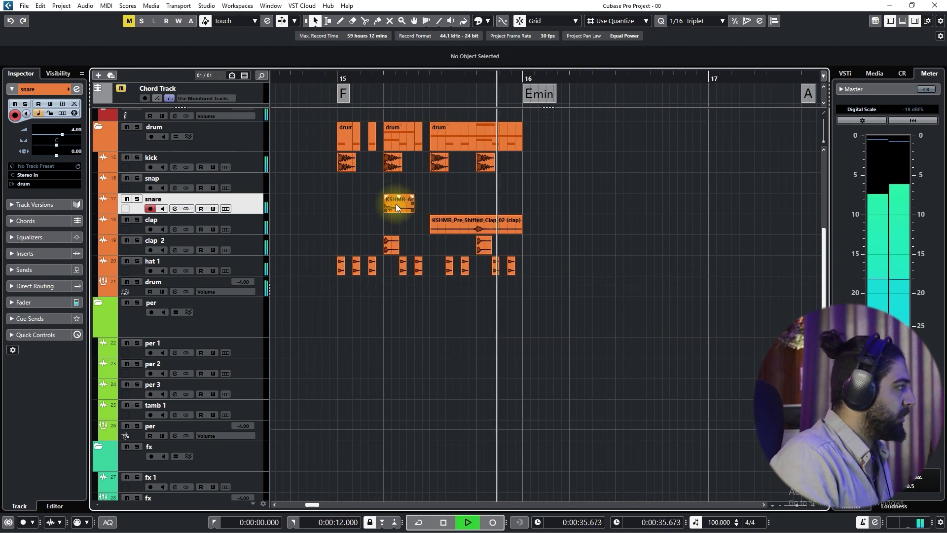
pyautogui.press('space')
pyautogui.press('space')
pyautogui.rightClick(437, 204)
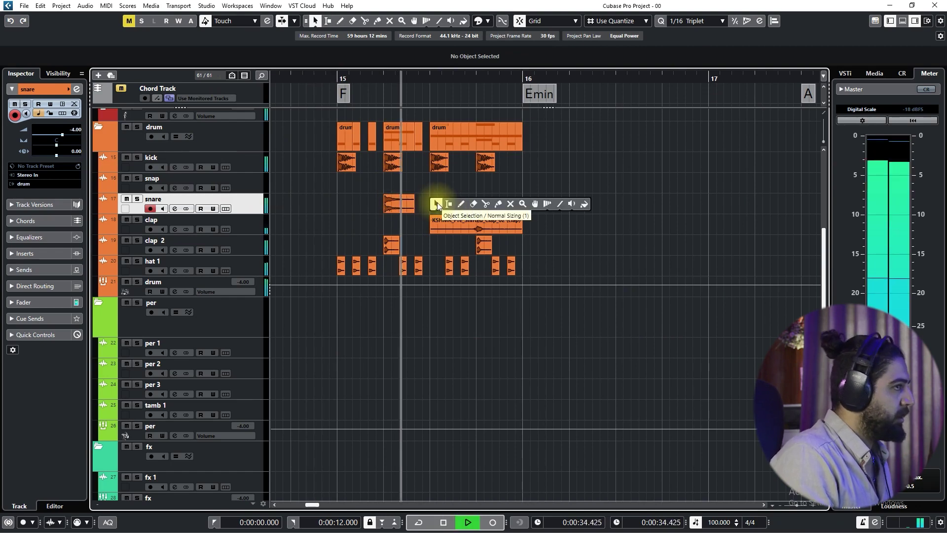
pyautogui.click(437, 202)
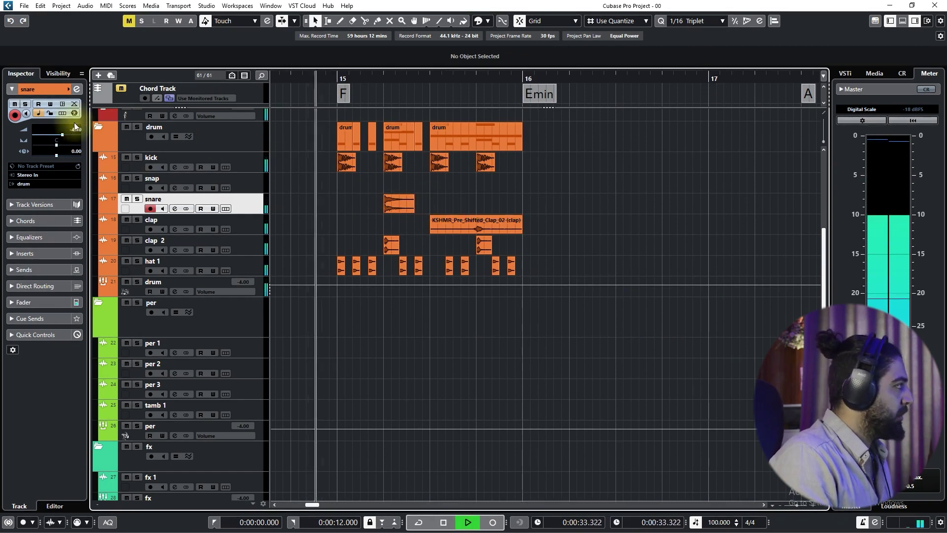
# - Lower the snare track volume to -8.39 and play the drum section to check the balance
pyautogui.moveTo(73, 131); pyautogui.dragTo(69, 130)
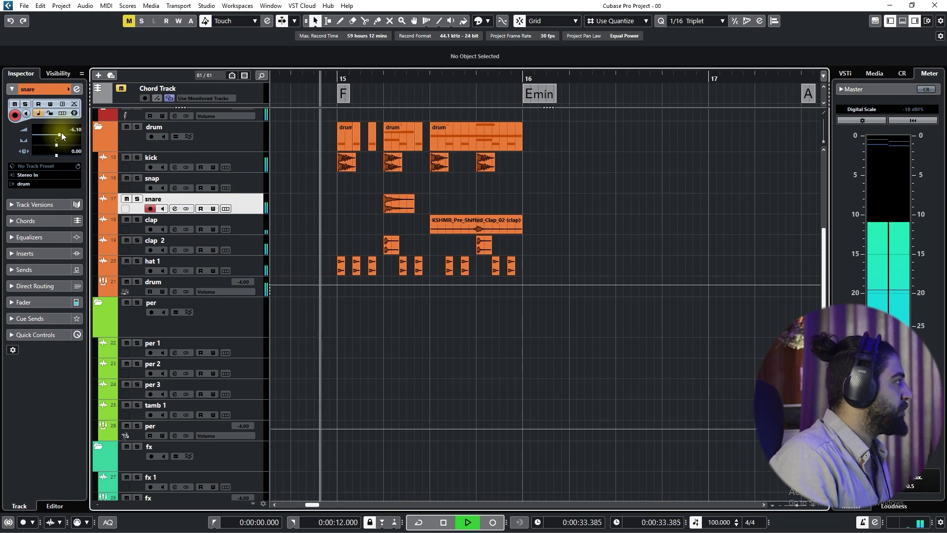
pyautogui.click(56, 135)
pyautogui.press('space')
pyautogui.press('space')
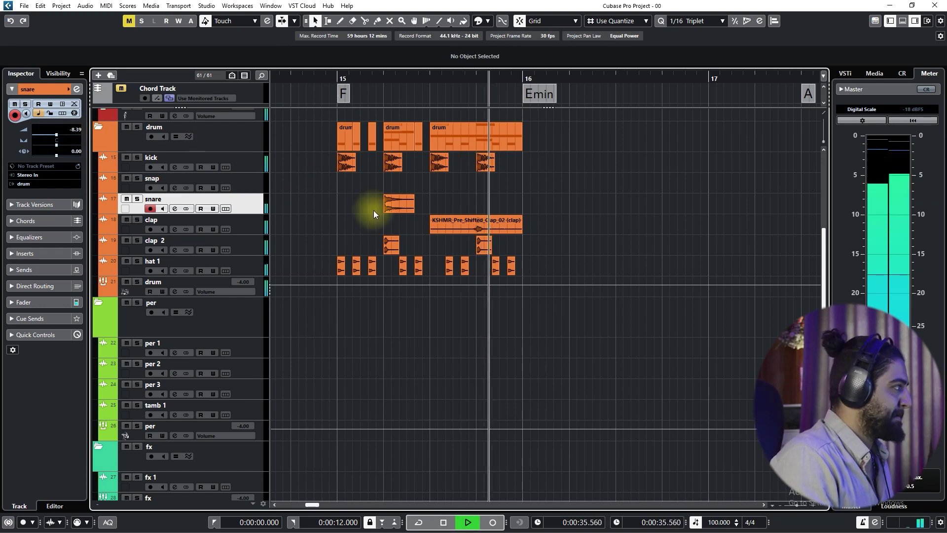
# - Lower the volume of the snare event itself and listen to it within the drum section
pyautogui.moveTo(400, 195); pyautogui.dragTo(398, 200)
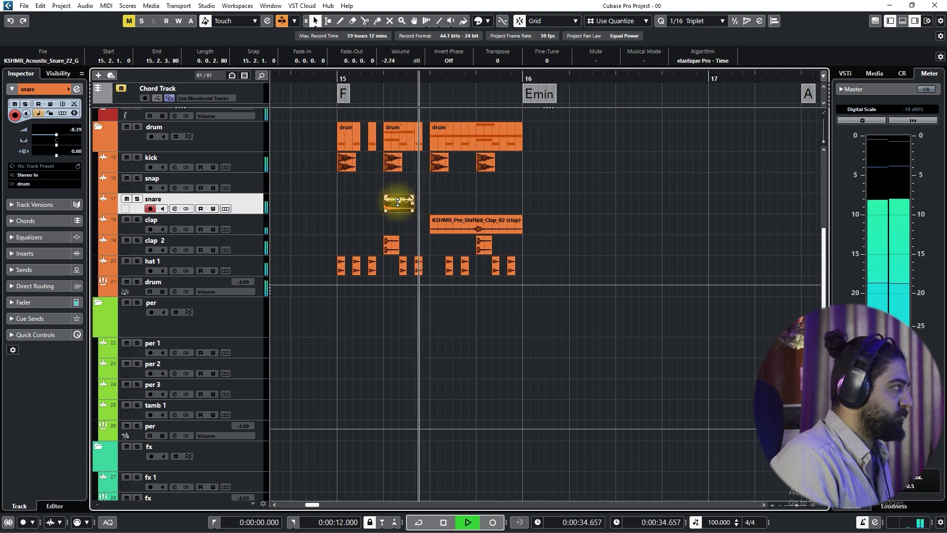
pyautogui.click(446, 201)
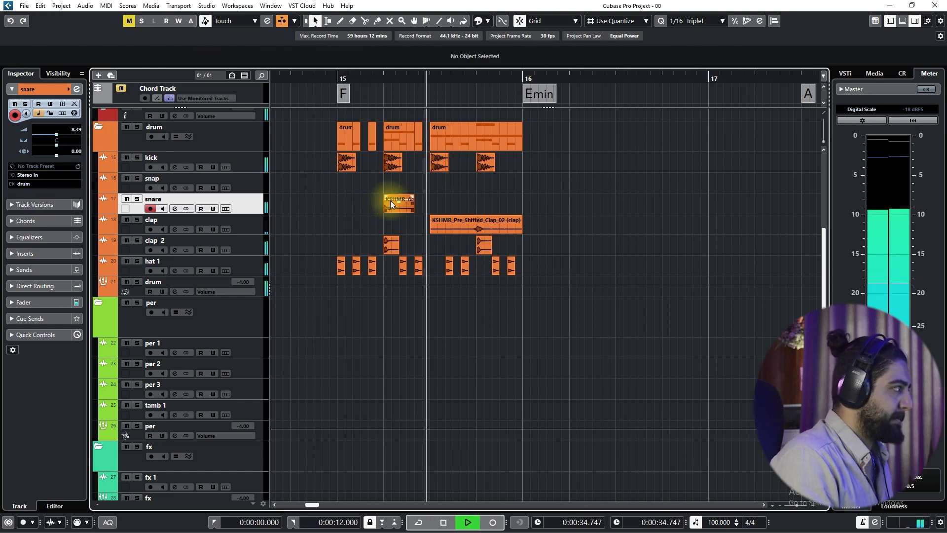
pyautogui.moveTo(401, 200); pyautogui.dragTo(399, 205)
pyautogui.press('space')
pyautogui.press('space')
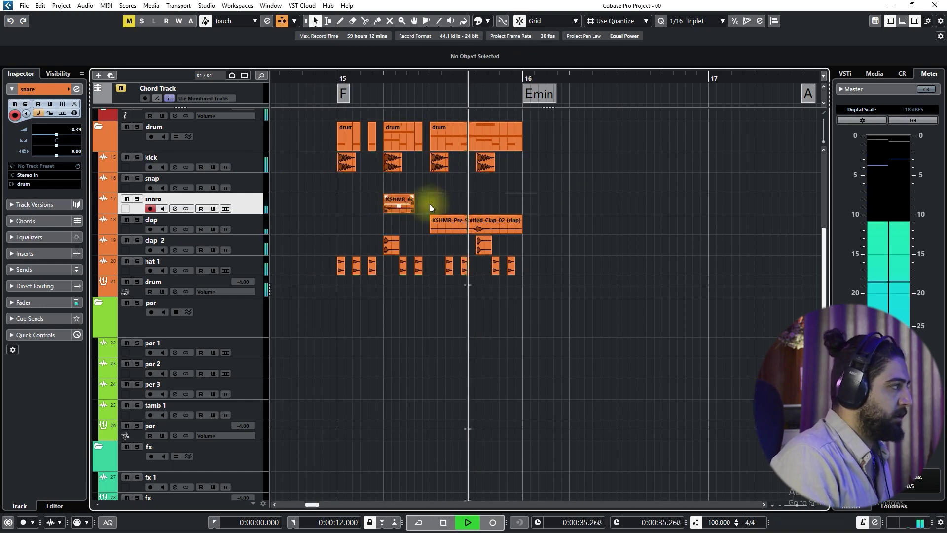
# - Select the range of bar 15 on the snare track and bounce it into one full-bar audio event
pyautogui.rightClick(512, 202)
pyautogui.click(513, 202)
pyautogui.press('space')
pyautogui.moveTo(520, 205); pyautogui.dragTo(340, 199)
pyautogui.hotkey('ctrl', 'b')
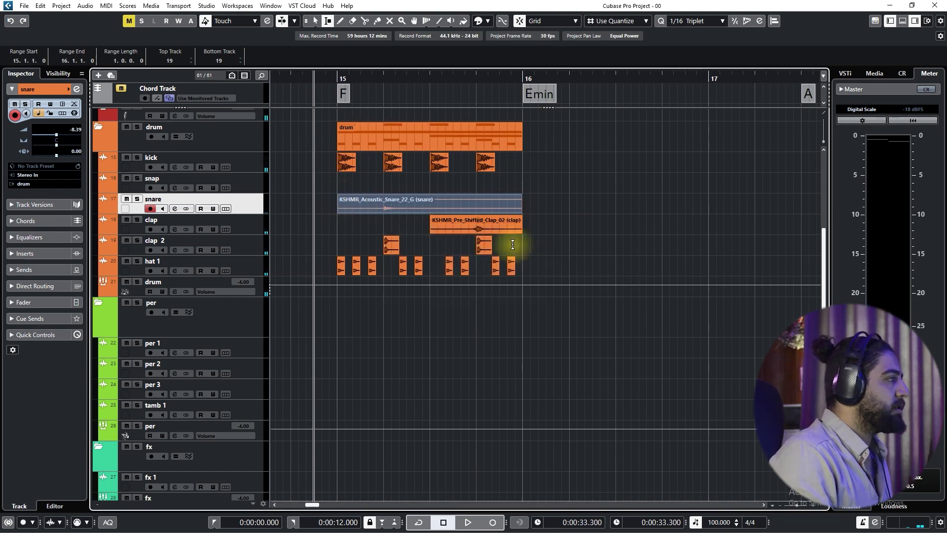
# - Bounce bar 15 of the clap and clap 2 tracks into full-bar audio events and play the section
pyautogui.moveTo(522, 226); pyautogui.dragTo(335, 235)
pyautogui.hotkey('ctrl', 'b')
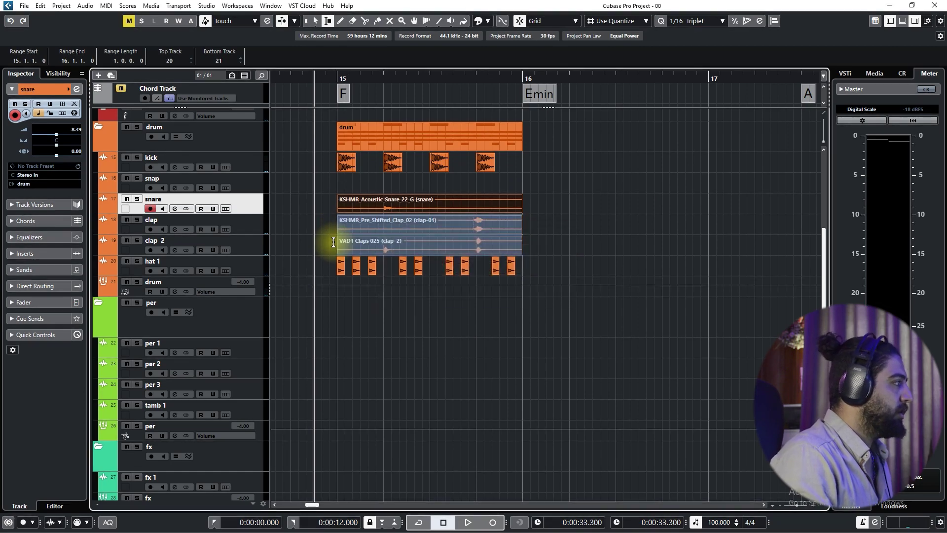
pyautogui.press('1')
pyautogui.click(322, 218)
pyautogui.press('space')
pyautogui.scroll(-2, 388, 194)
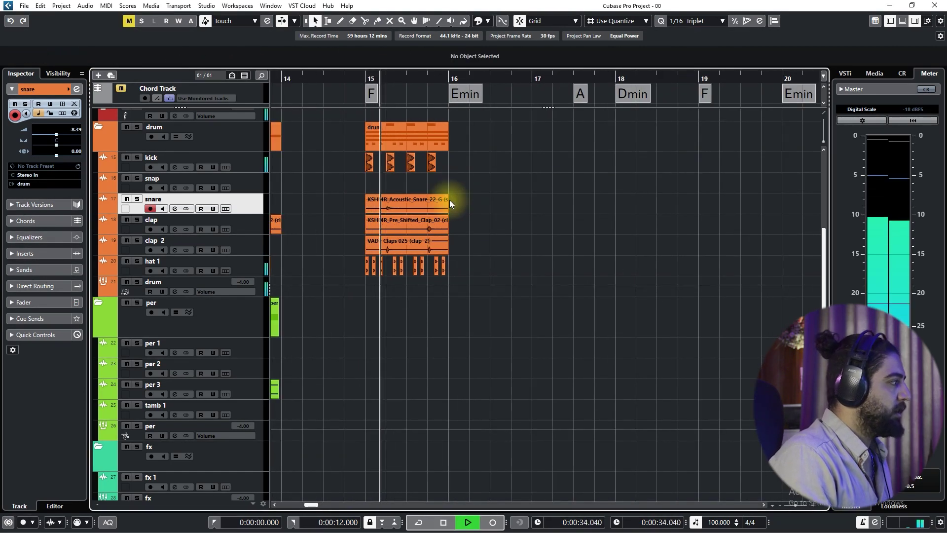
# - Copy the per 1, per 2 and per 3 events of bar 13 to bar 15 and play them with the drums
pyautogui.scroll(-3, 387, 225)
pyautogui.hscroll(-1, 424, 180)
pyautogui.hscroll(-1, 388, 211)
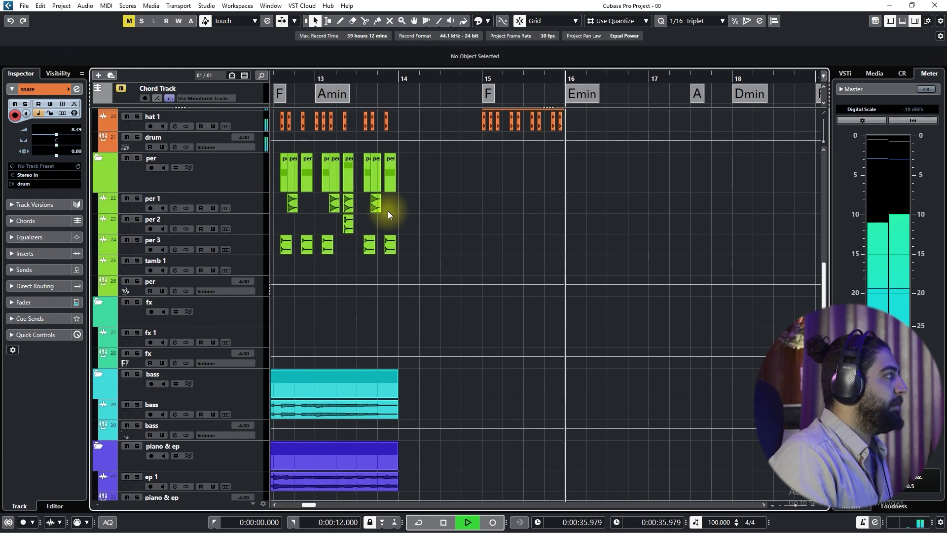
pyautogui.press('space')
pyautogui.rightClick(361, 211)
pyautogui.click(367, 211)
pyautogui.press('1')
pyautogui.moveTo(392, 199); pyautogui.dragTo(321, 271)
pyautogui.moveTo(333, 202); pyautogui.dragTo(492, 250)
pyautogui.press('space')
pyautogui.press('h')
pyautogui.press('h')
pyautogui.press('g')
pyautogui.press('g')
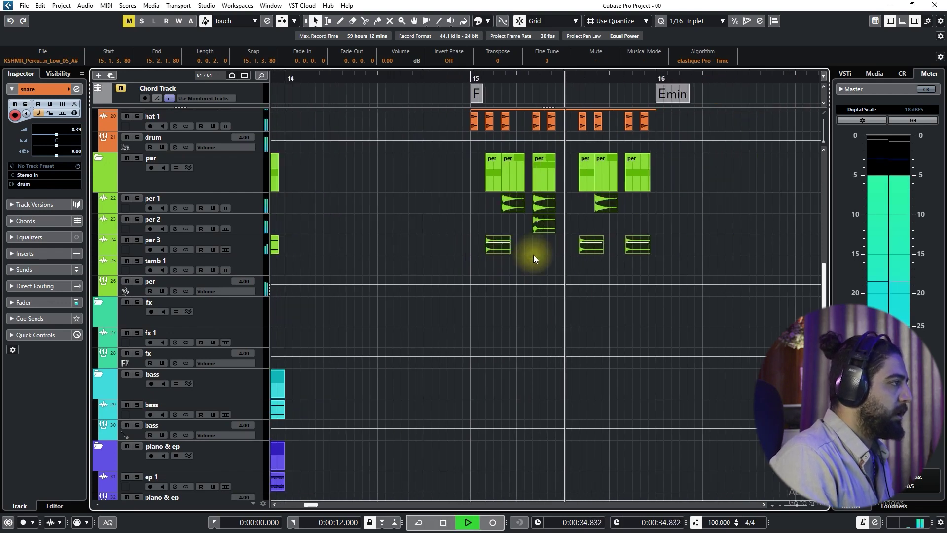
pyautogui.click(465, 253)
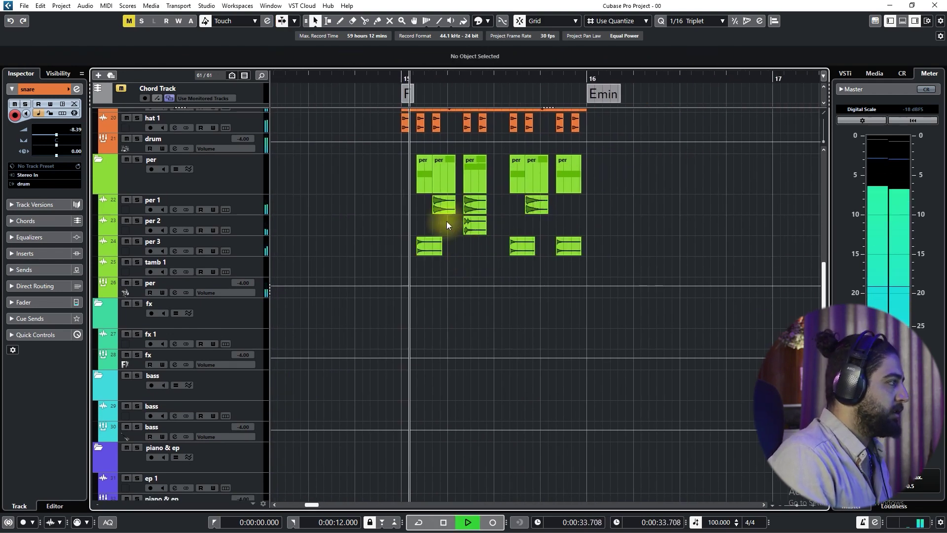
# - Try the first per 3 event of bar 15 at 15.1.3.0, listen to it, and undo the move
pyautogui.press('space')
pyautogui.moveTo(424, 244); pyautogui.dragTo(434, 245)
pyautogui.press('space')
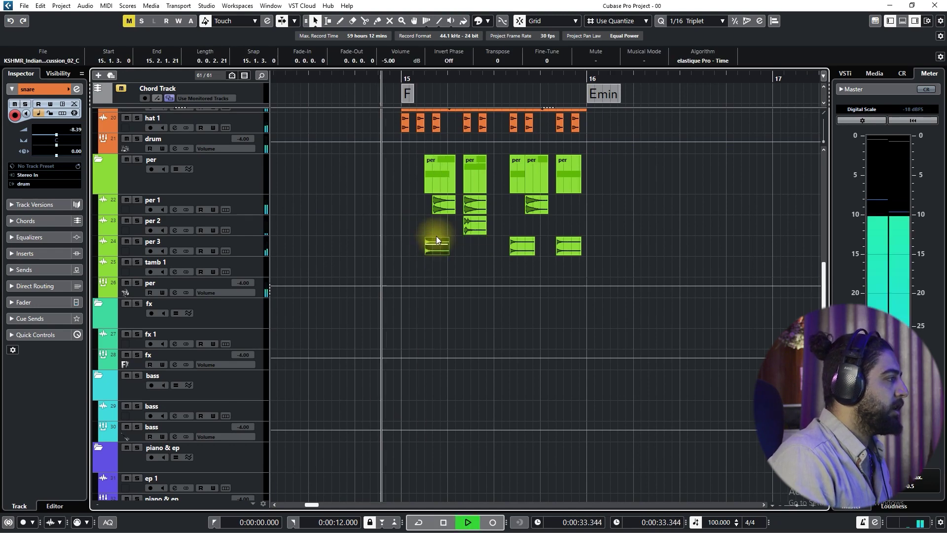
pyautogui.press('space')
pyautogui.hotkey('ctrl', 'z')
pyautogui.press('space')
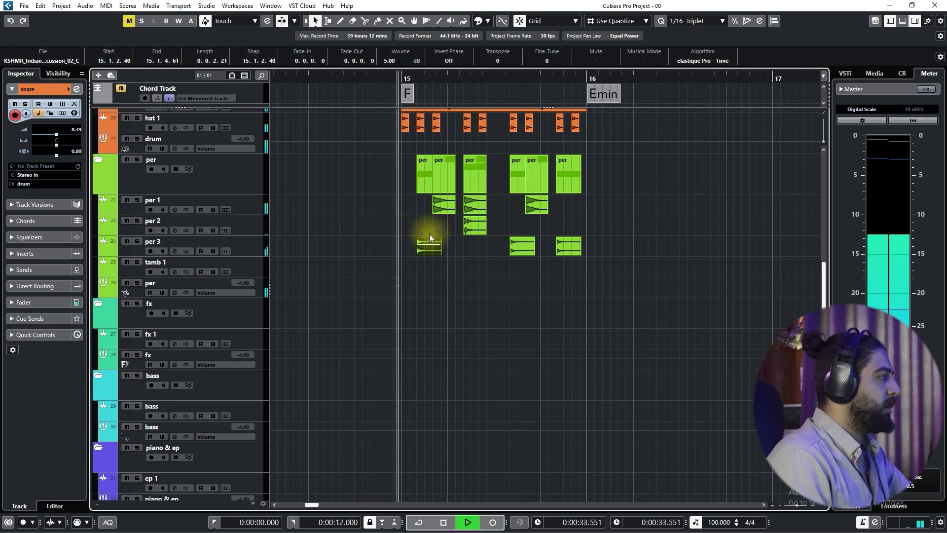
# - Delete the first and last per 3 events in bar 15, playing the section between the edits
pyautogui.press('space')
pyautogui.press('Delete')
pyautogui.press('space')
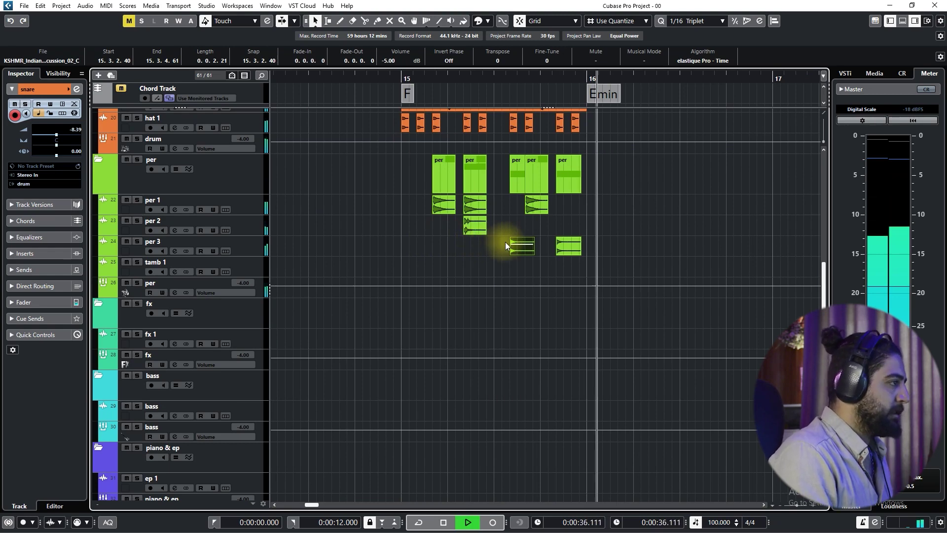
pyautogui.click(564, 247)
pyautogui.press('Delete')
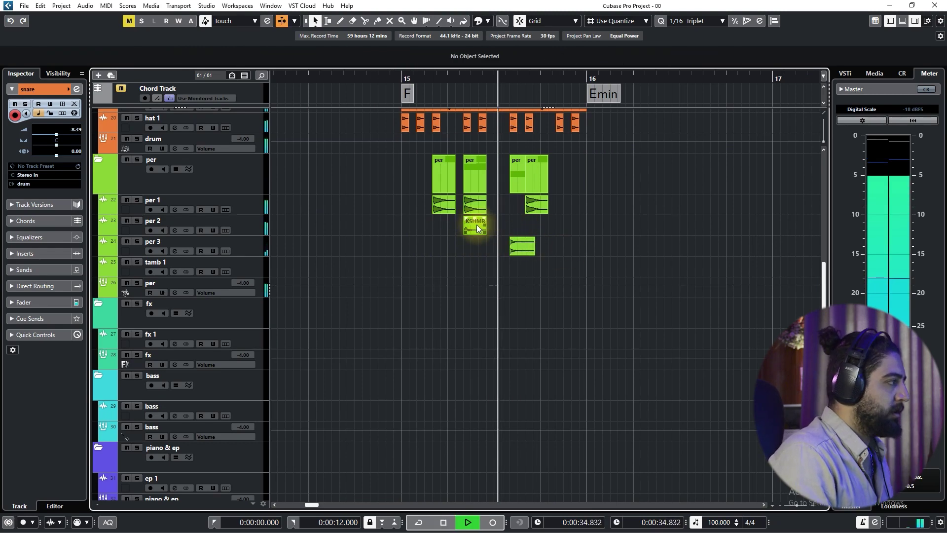
# - Copy the per 2 event to beat 4 of bar 15, starting at 15.4.2.40, and listen to the pattern
pyautogui.moveTo(478, 224); pyautogui.dragTo(572, 227)
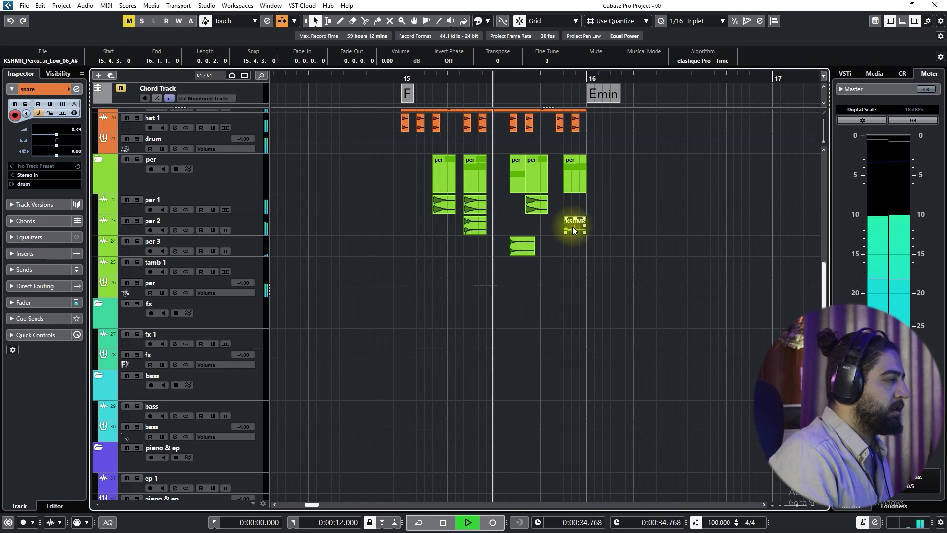
pyautogui.press('space')
pyautogui.press('space')
pyautogui.click(569, 227)
pyautogui.moveTo(570, 226); pyautogui.dragTo(561, 226)
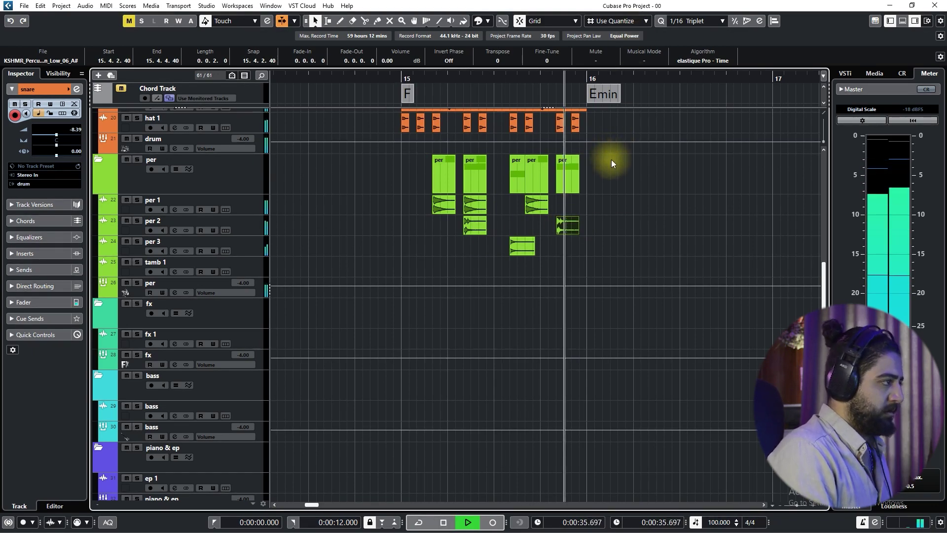
pyautogui.press('space')
# - Bounce bar 15 of the per 1, per 2 and per 3 tracks into full-bar audio events and play them
pyautogui.rightClick(565, 216)
pyautogui.click(576, 216)
pyautogui.moveTo(589, 211); pyautogui.dragTo(398, 249)
pyautogui.press('b')
pyautogui.press('Return')
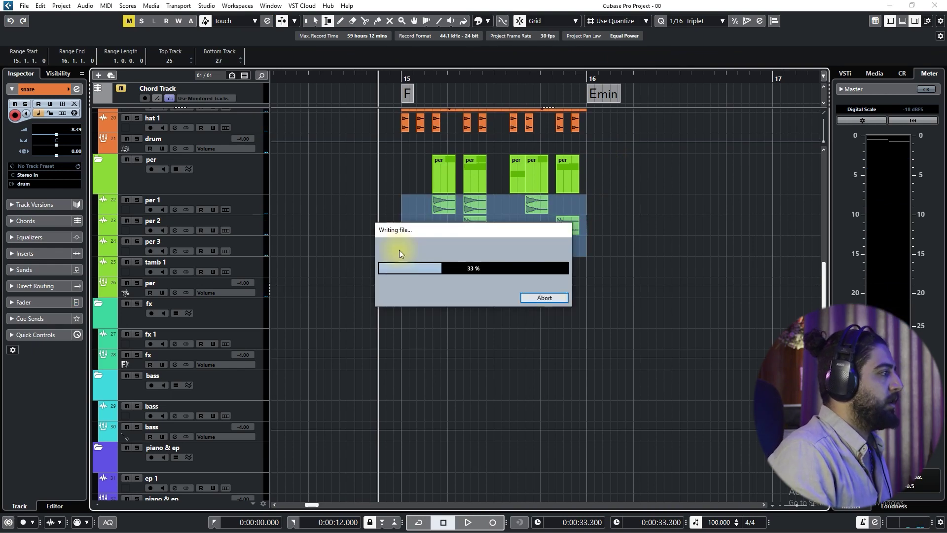
pyautogui.rightClick(398, 250)
pyautogui.click(398, 250)
pyautogui.press('space')
pyautogui.press('g')
pyautogui.press('g')
pyautogui.press('g')
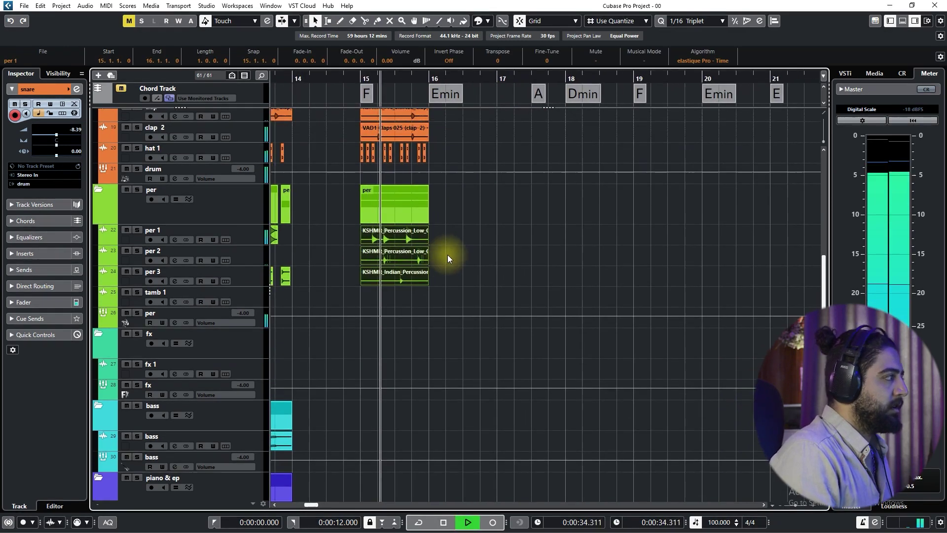
# - Duplicate all drum and percussion events of bar 15 into bar 16 and play both bars
pyautogui.scroll(8, 431, 249)
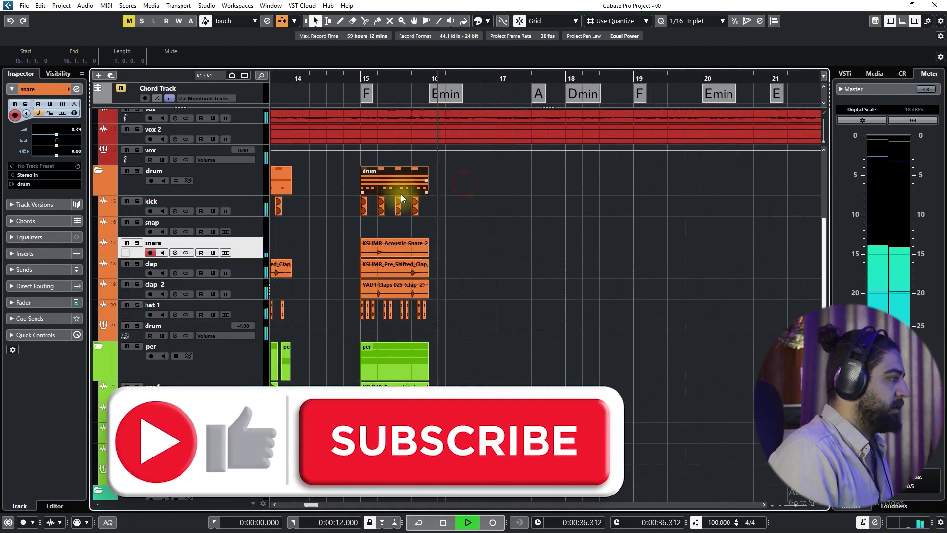
pyautogui.click(388, 364)
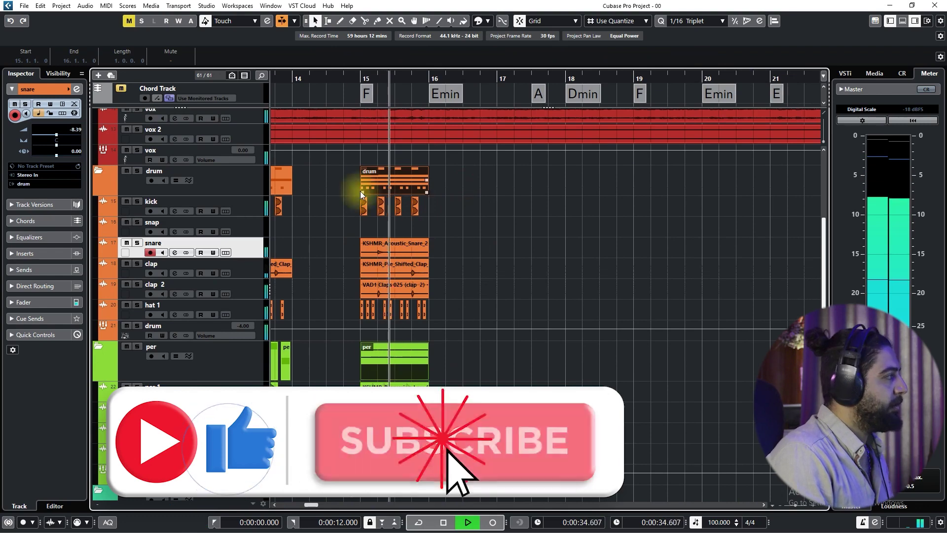
pyautogui.press('space')
pyautogui.click(194, 183)
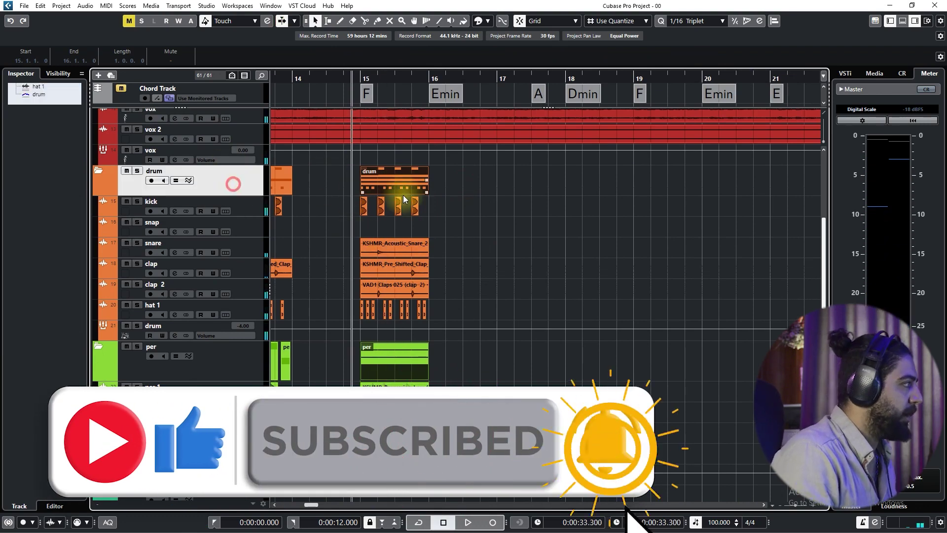
pyautogui.click(396, 351)
pyautogui.click(442, 337)
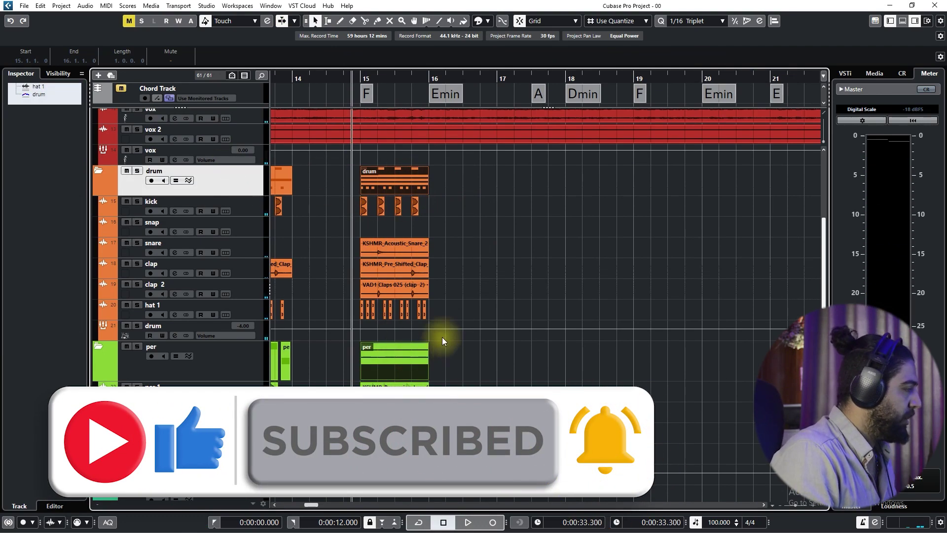
pyautogui.moveTo(455, 204); pyautogui.dragTo(345, 463)
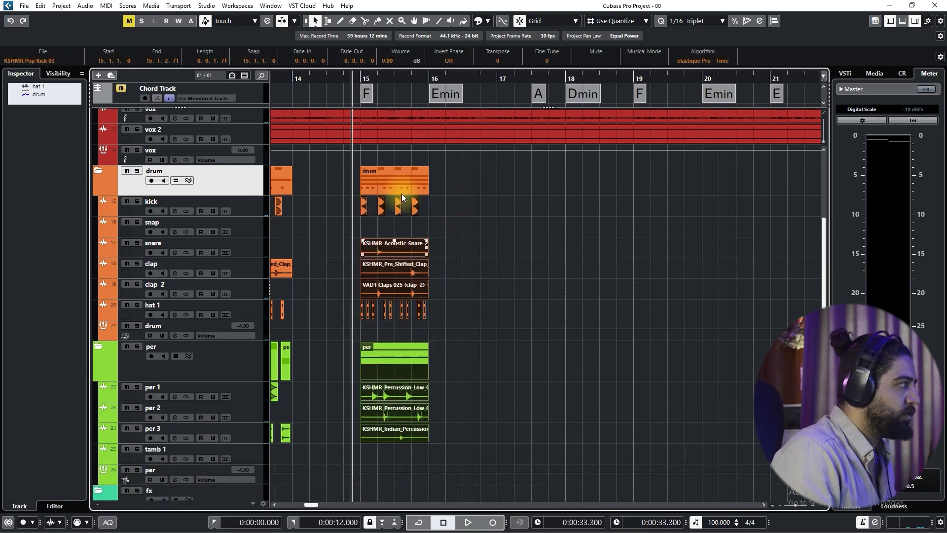
pyautogui.click(398, 174)
pyautogui.hotkey('ctrl', 'd')
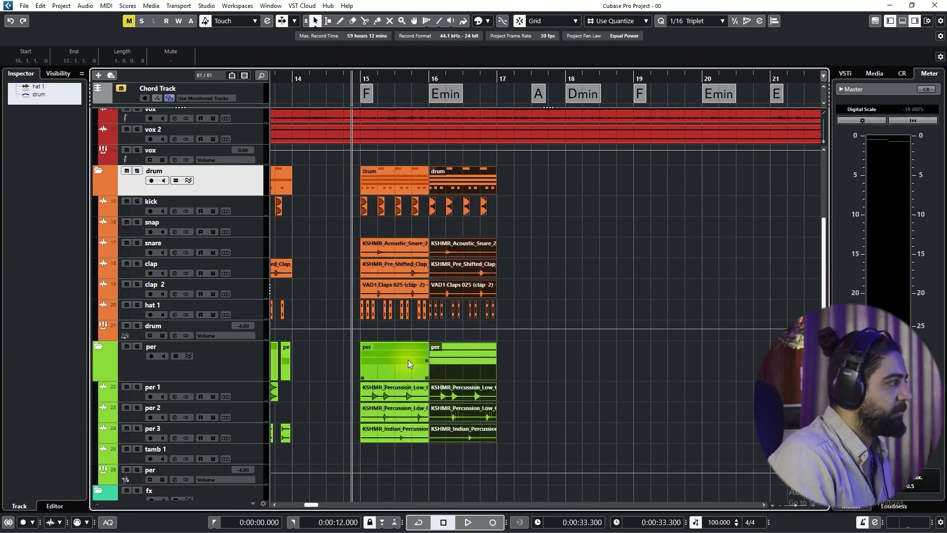
pyautogui.press('space')
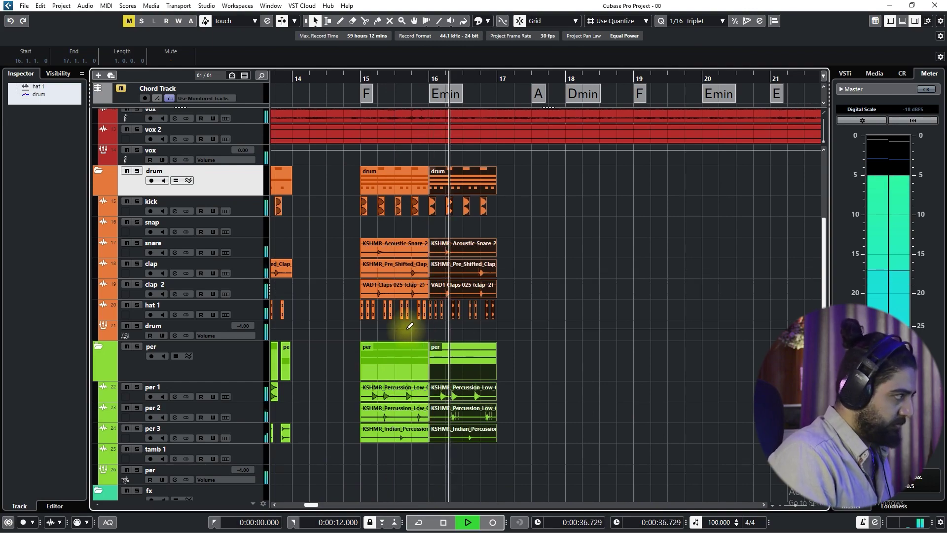
# - Repeat the selected drum and percussion bar across bars 17 to 20 during playback
pyautogui.hotkey('ctrl', 'd')
pyautogui.hscroll(3, 555, 330)
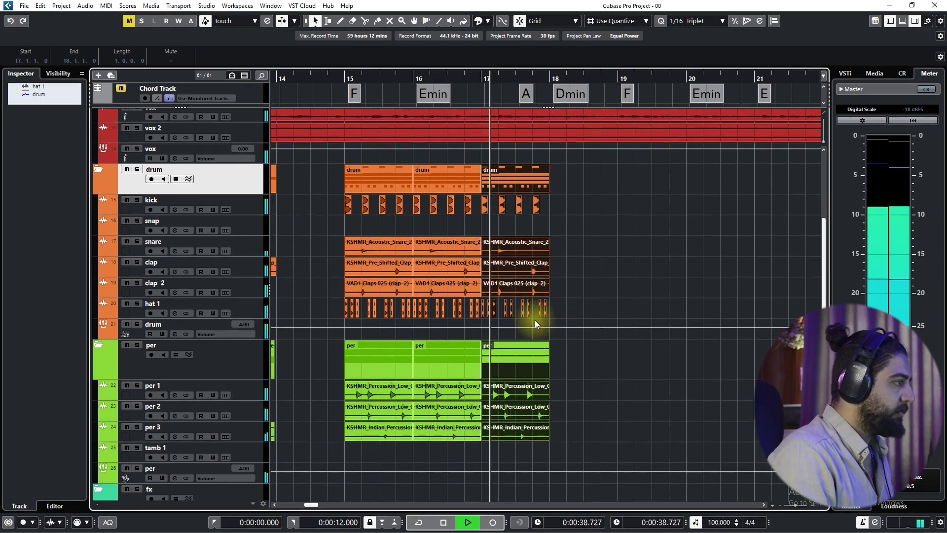
pyautogui.scroll(-1, 499, 321)
pyautogui.hotkey('ctrl', 'd')
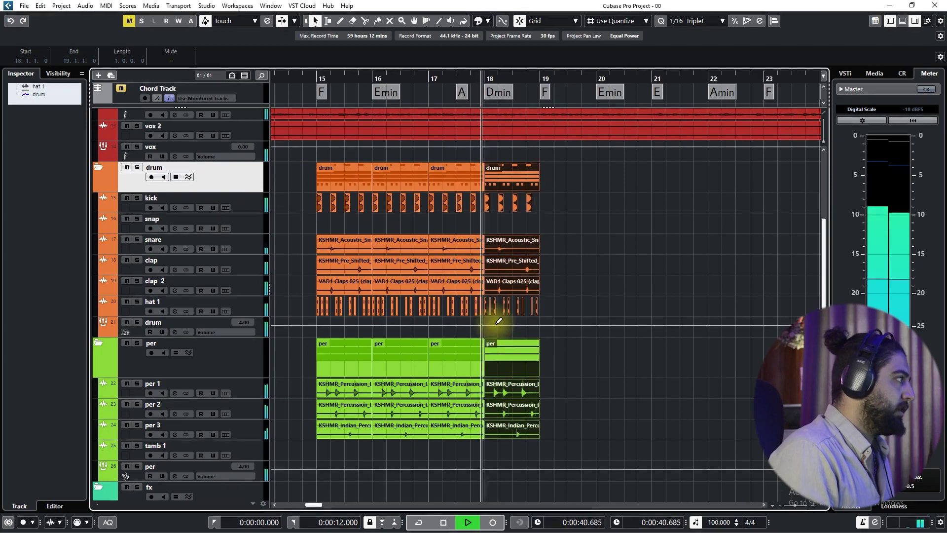
pyautogui.moveTo(610, 297); pyautogui.dragTo(505, 304)
pyautogui.scroll(-4, 505, 304)
pyautogui.hscroll(2, 510, 304)
pyautogui.hotkey('ctrl', 'd')
pyautogui.hotkey('ctrl', 'd')
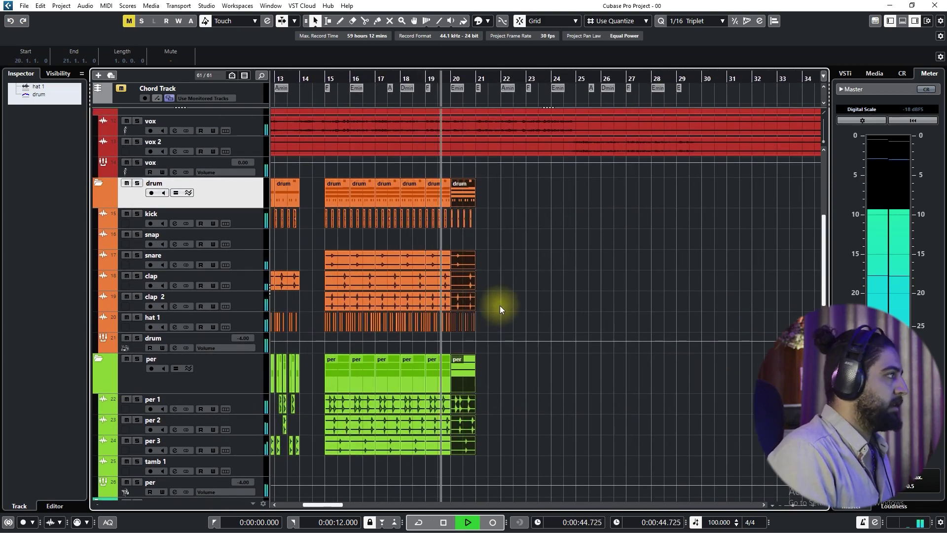
# - Continue duplicating the drum and percussion bar through bars 21 to 24
pyautogui.hscroll(1, 499, 309)
pyautogui.hotkey('ctrl', 'd')
pyautogui.hotkey('ctrl', 'd')
pyautogui.hotkey('ctrl', 'd')
pyautogui.hotkey('ctrl', 'd')
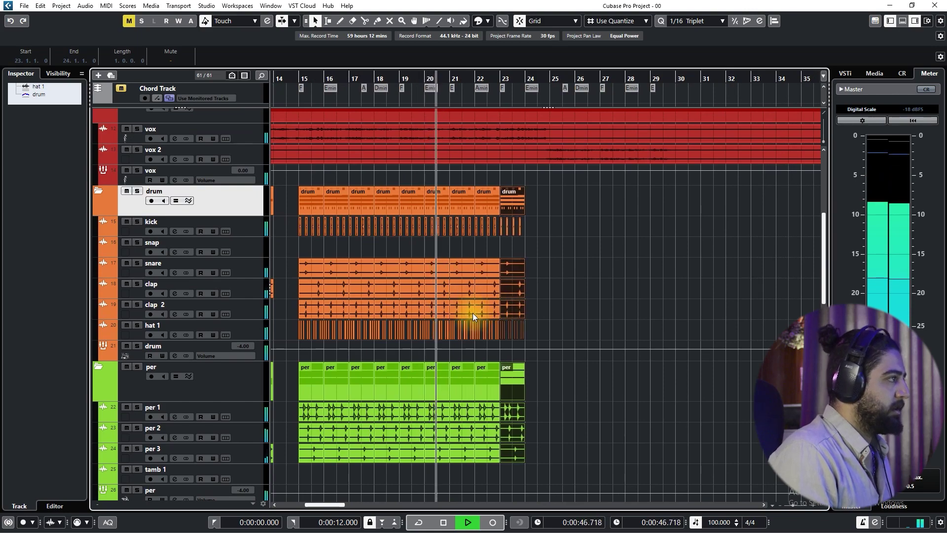
# - Extend the drum and percussion pattern with five more copies through bar 29, and clear the selection
pyautogui.moveTo(531, 300); pyautogui.dragTo(466, 315)
pyautogui.scroll(1, 466, 315)
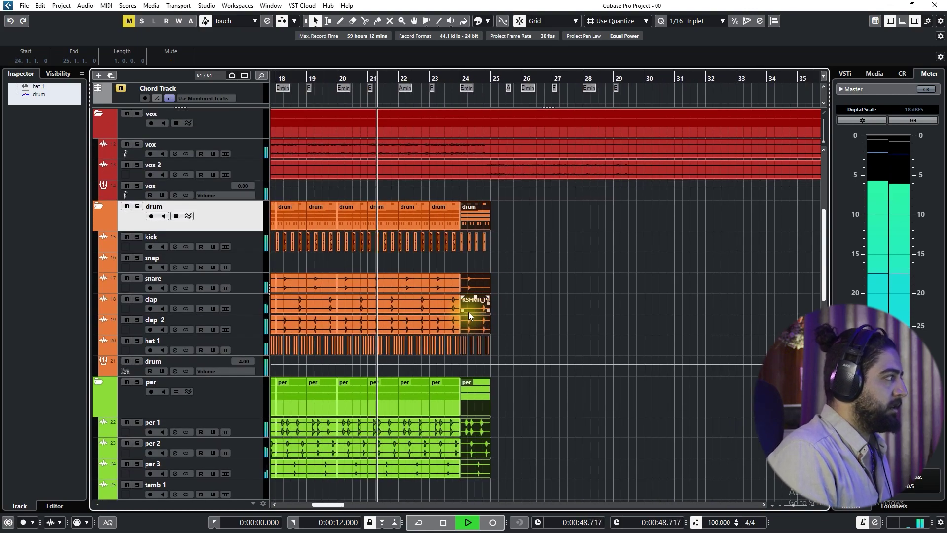
pyautogui.hotkey('ctrl', 'd')
pyautogui.hotkey('ctrl', 'd')
pyautogui.hotkey('ctrl', 'd')
pyautogui.hotkey('ctrl', 'd')
pyautogui.hotkey('ctrl', 'd')
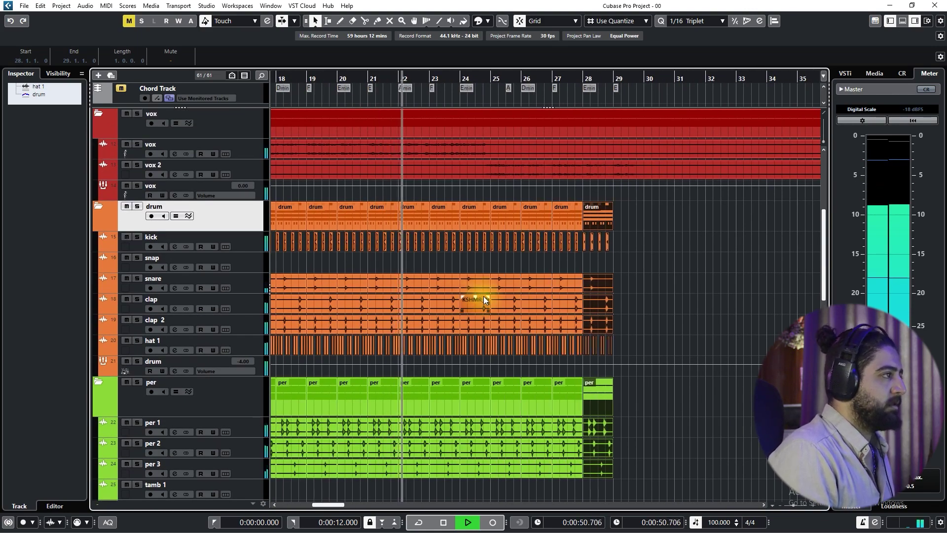
pyautogui.click(678, 254)
# - Review the repeated drum and percussion bars up to bar 29 and restart playback from within bar 14
pyautogui.scroll(1, 450, 295)
pyautogui.moveTo(450, 298); pyautogui.dragTo(543, 255)
pyautogui.scroll(-2, 542, 255)
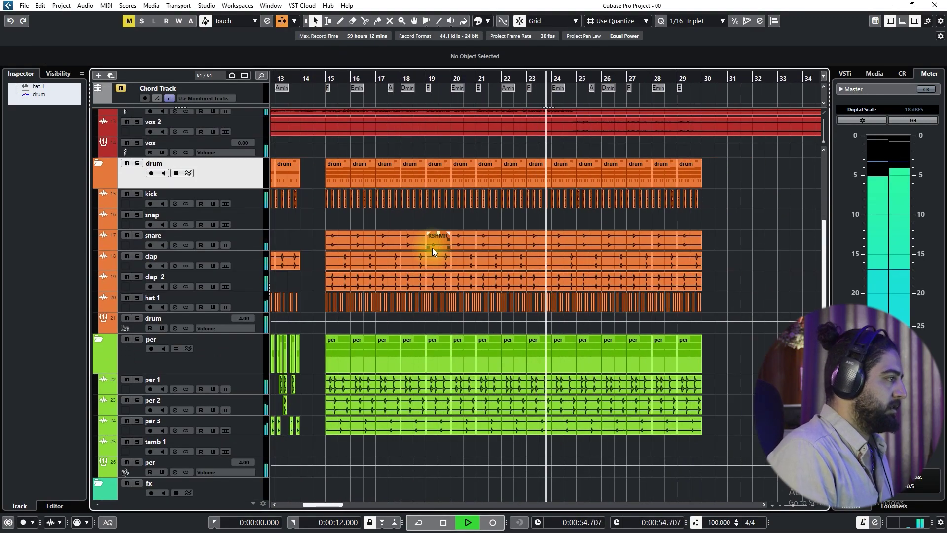
pyautogui.moveTo(709, 233); pyautogui.dragTo(607, 273)
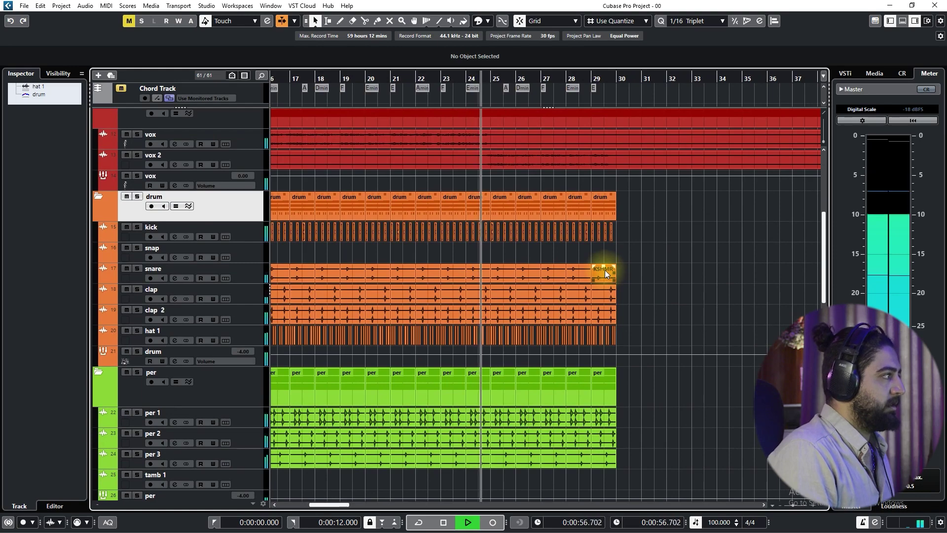
pyautogui.moveTo(487, 267); pyautogui.dragTo(604, 254)
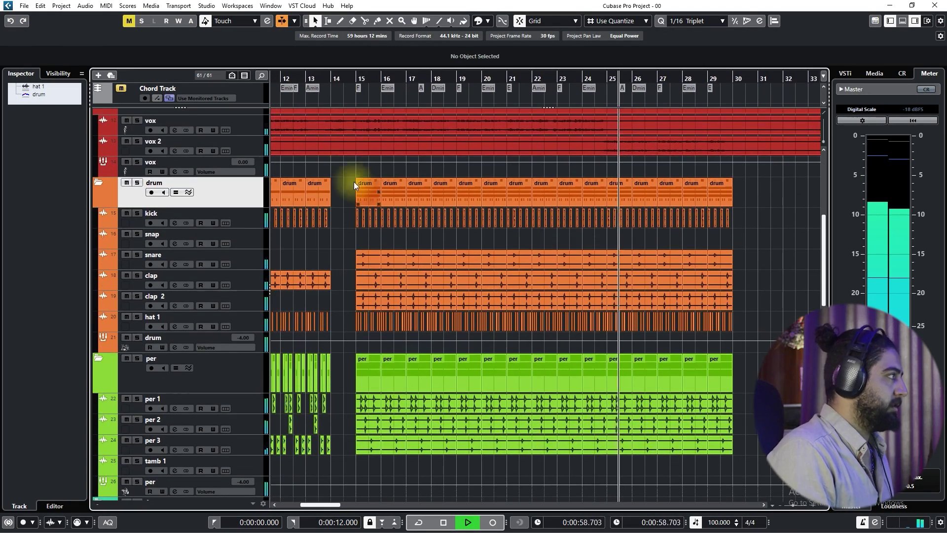
pyautogui.click(338, 79)
pyautogui.moveTo(337, 79); pyautogui.dragTo(336, 91)
pyautogui.scroll(-3, 334, 344)
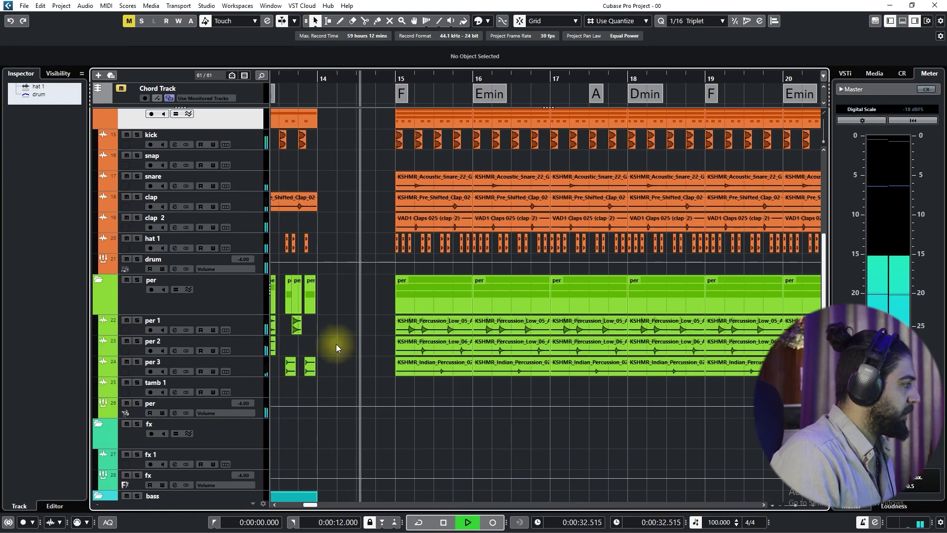
# - Stop playback, duplicate the per 2 track, rename the copy per 4 and move it below per 3
pyautogui.click(257, 340)
pyautogui.press('space')
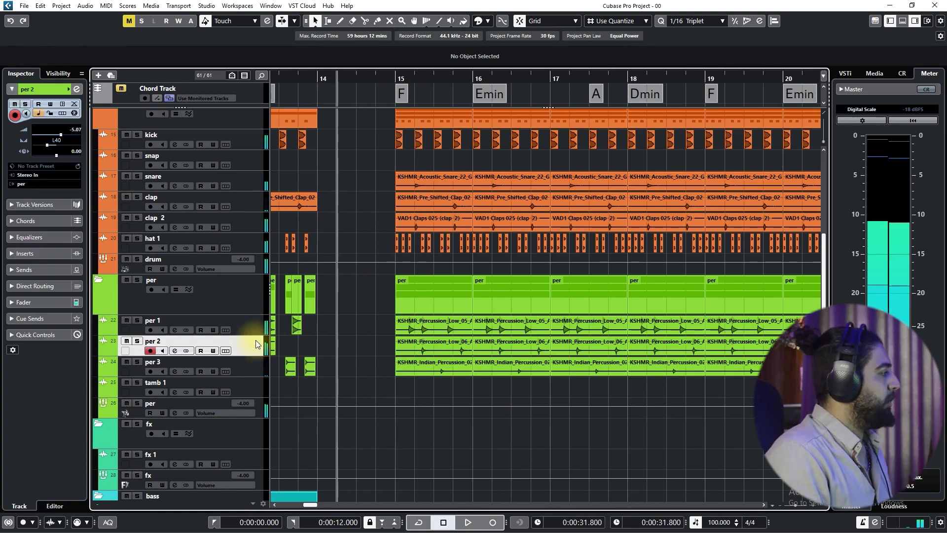
pyautogui.hotkey('ctrl', 'd')
pyautogui.doubleClick(159, 363)
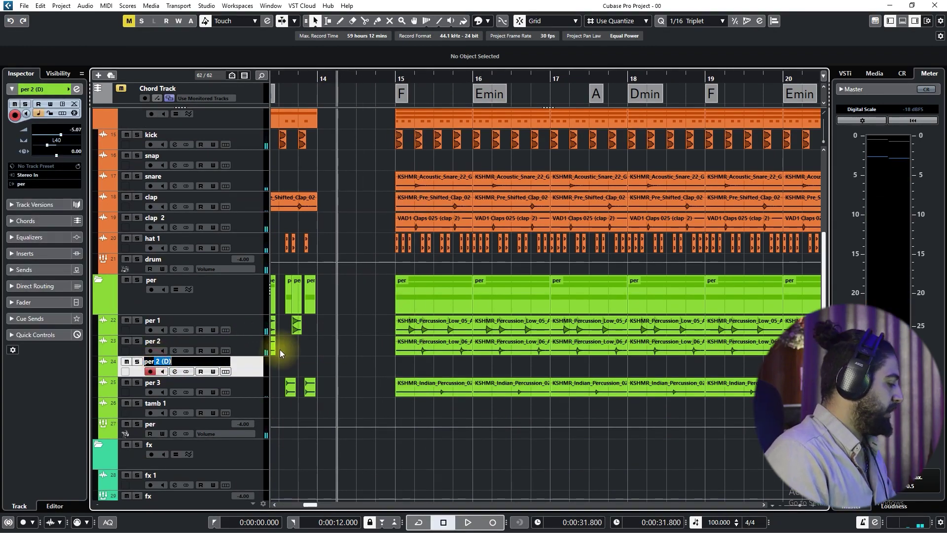
pyautogui.write('4')
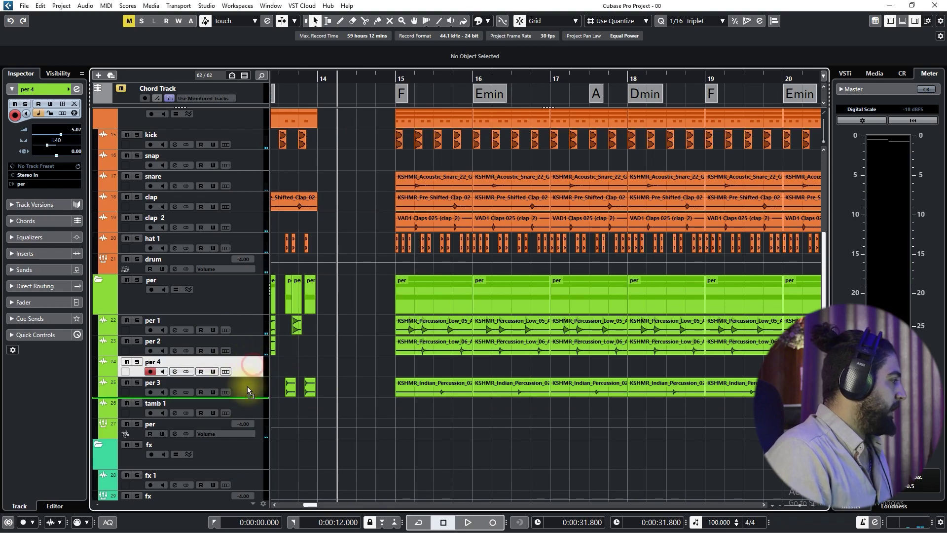
pyautogui.moveTo(248, 388); pyautogui.dragTo(250, 392)
# - Place the project cursor on the third hi-hat hit of bar 15
pyautogui.scroll(3, 402, 390)
pyautogui.click(390, 74)
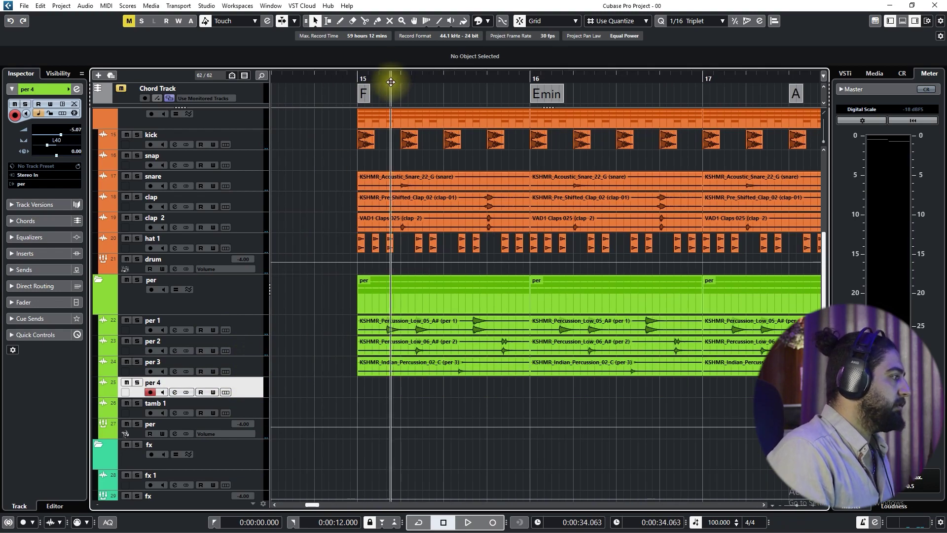
pyautogui.scroll(2, 368, 251)
pyautogui.click(402, 80)
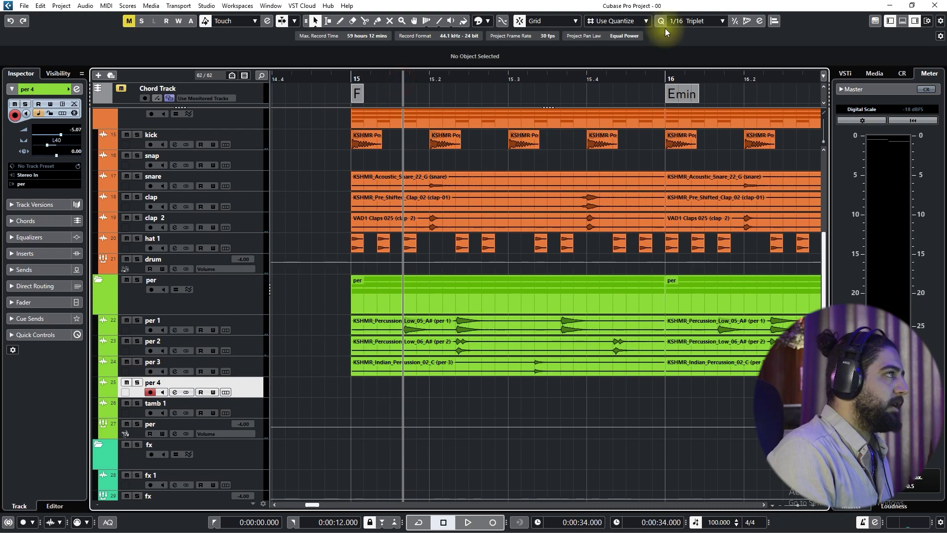
# - Set the quantize preset to 1/8 Triplet and open the audio file import for the per 4 track
pyautogui.click(715, 19)
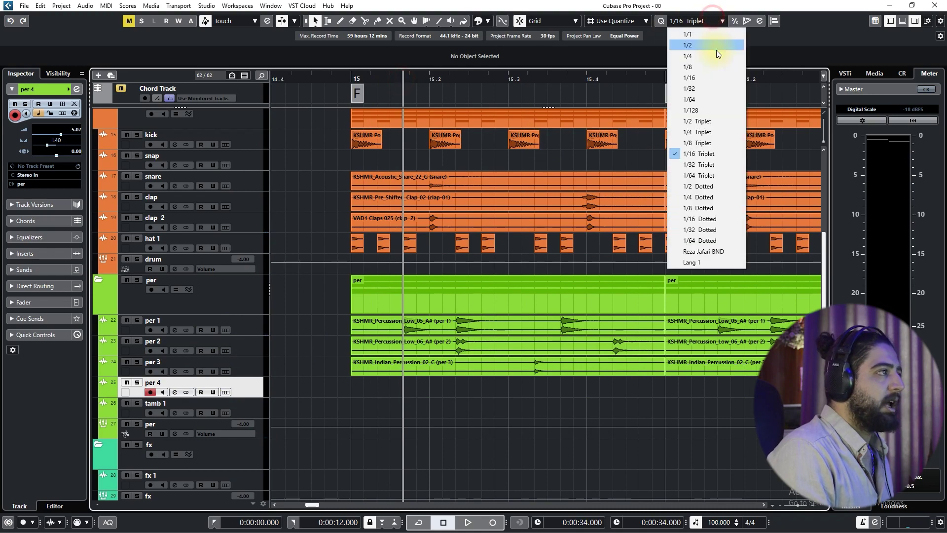
pyautogui.click(697, 143)
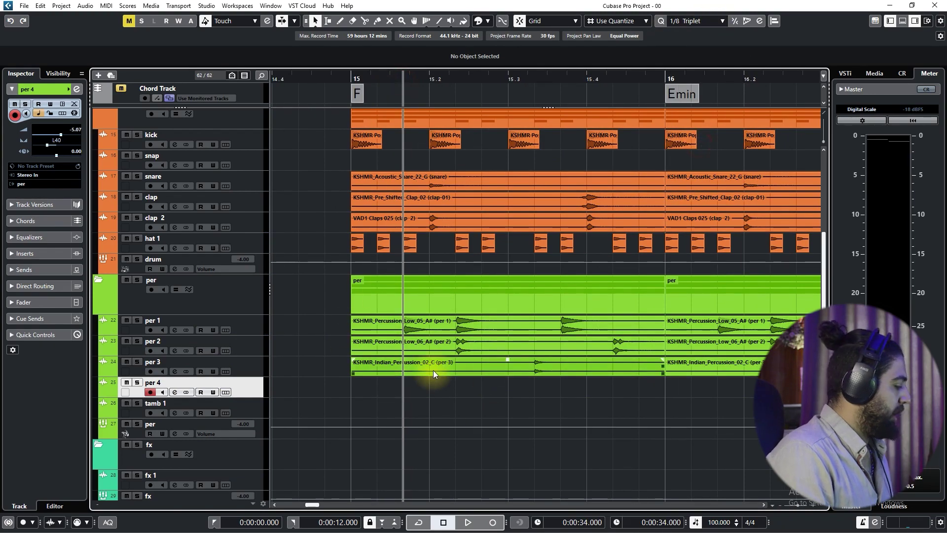
pyautogui.hotkey('ctrl', 'i')
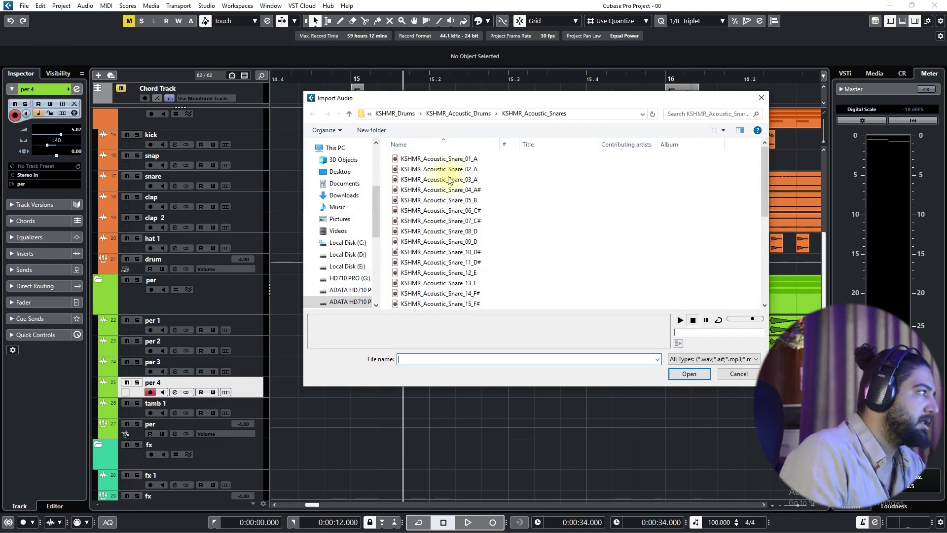
# - Check the KSHMR_Percussion folder and go back up to the ven sample folder
pyautogui.click(351, 111)
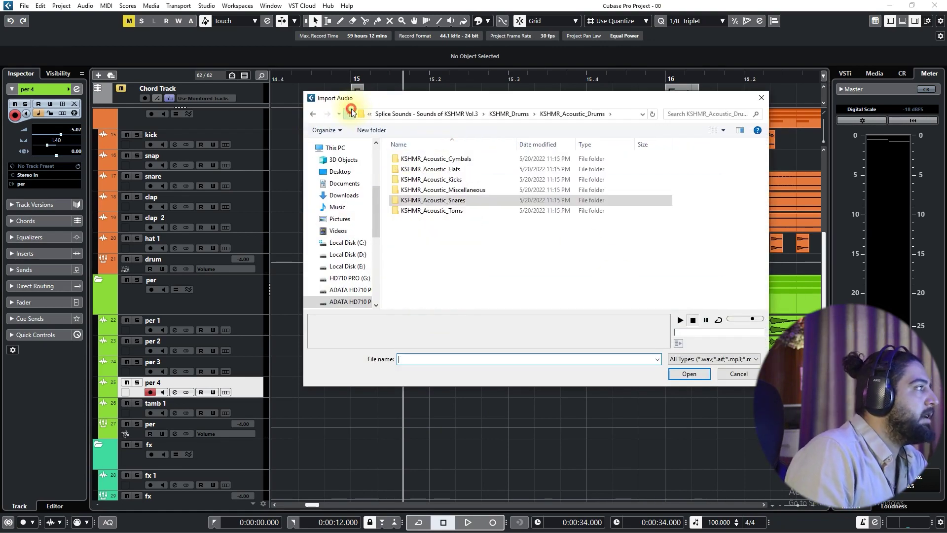
pyautogui.click(351, 111)
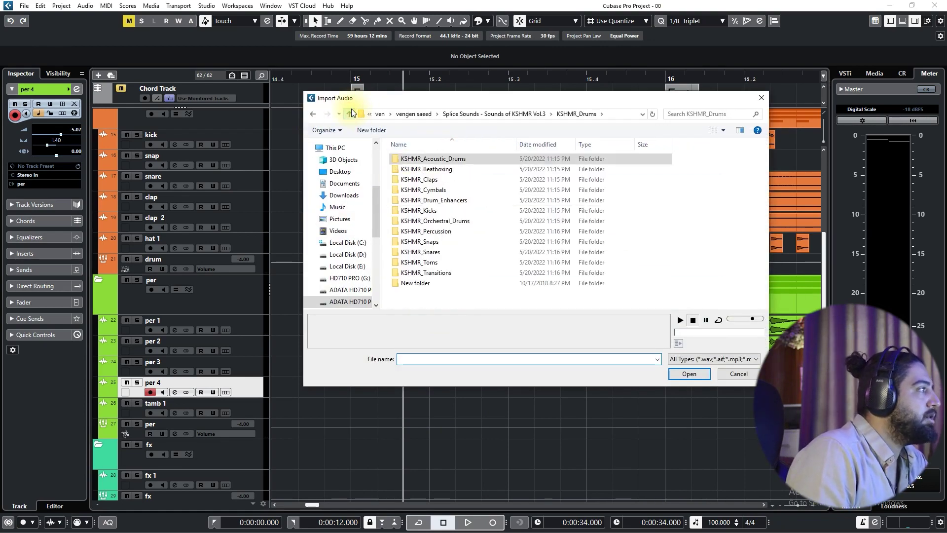
pyautogui.doubleClick(426, 230)
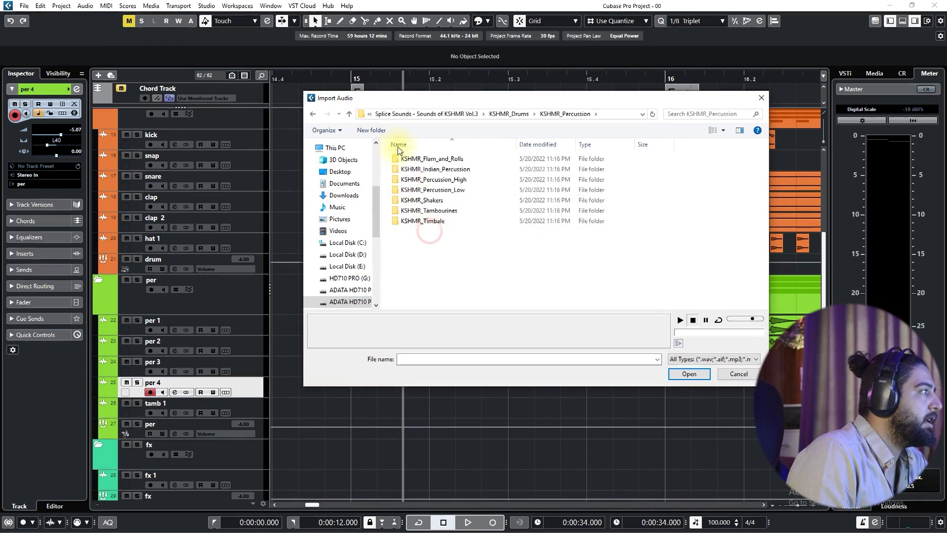
pyautogui.click(350, 114)
pyautogui.click(349, 114)
pyautogui.click(350, 114)
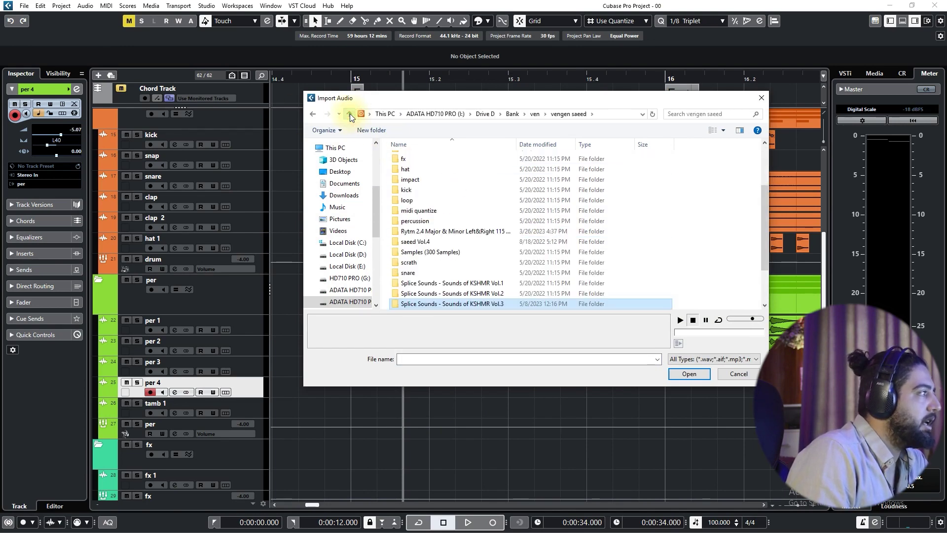
pyautogui.click(351, 115)
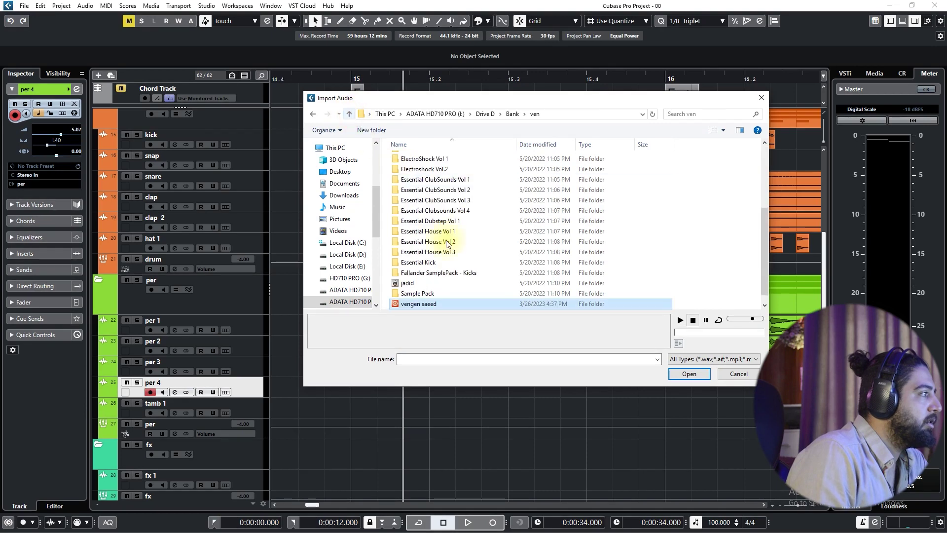
# - Open the Percs folder within Drums of the InfiNoise Essentials vol.1 pack in the jadid folder
pyautogui.click(427, 285)
pyautogui.doubleClick(428, 285)
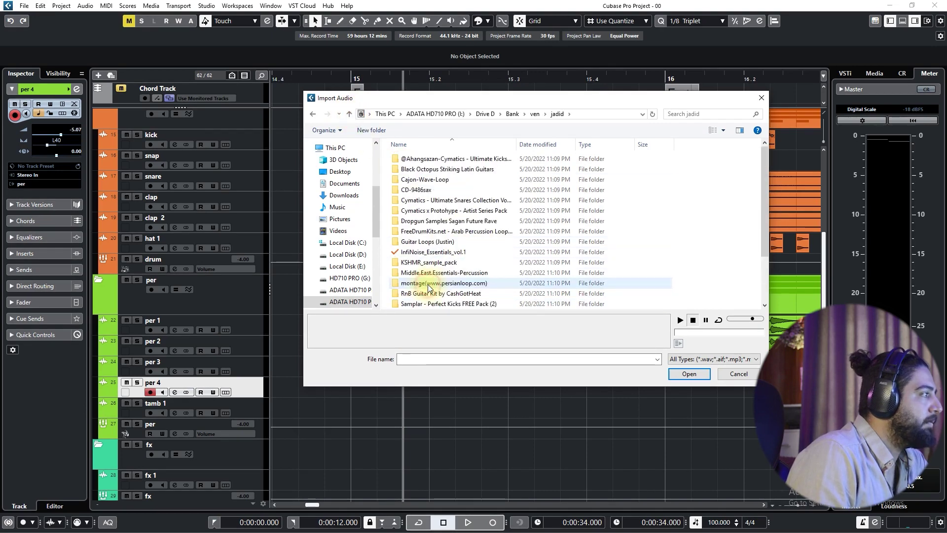
pyautogui.doubleClick(429, 251)
pyautogui.doubleClick(416, 158)
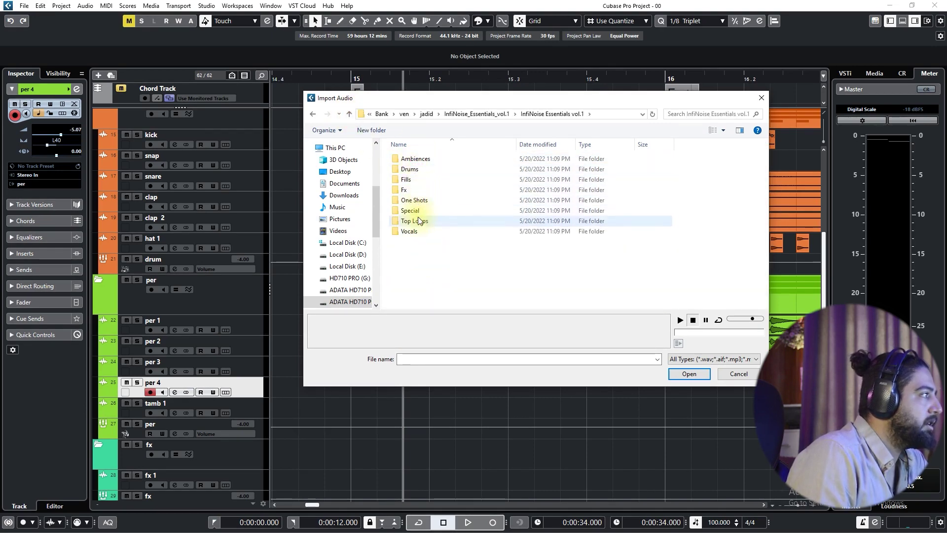
pyautogui.doubleClick(411, 169)
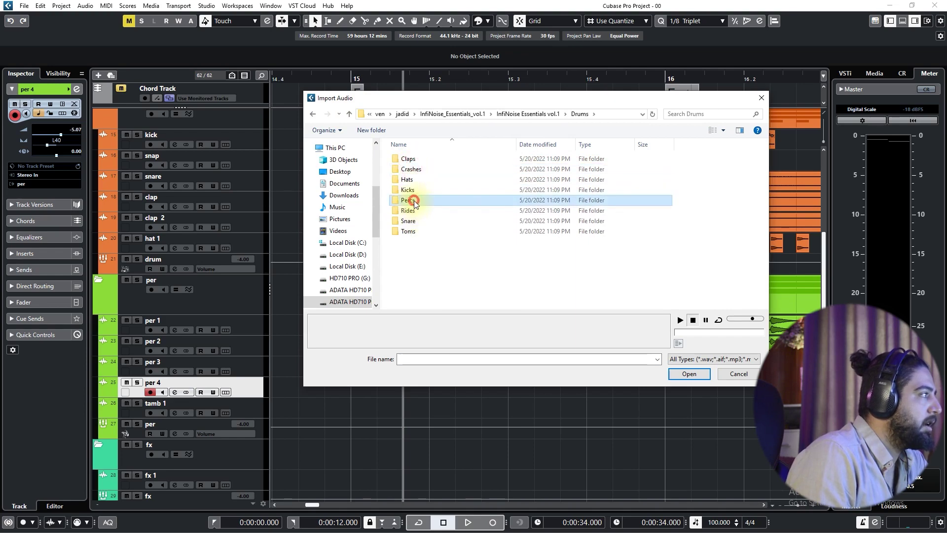
pyautogui.doubleClick(408, 200)
# - Audition the first InfiNoise percussion samples and import InfiNoise - Perc 07 onto per 4
pyautogui.click(424, 180)
pyautogui.press('Down')
pyautogui.press('Down')
pyautogui.press('Down')
pyautogui.press('Down')
pyautogui.press('Down')
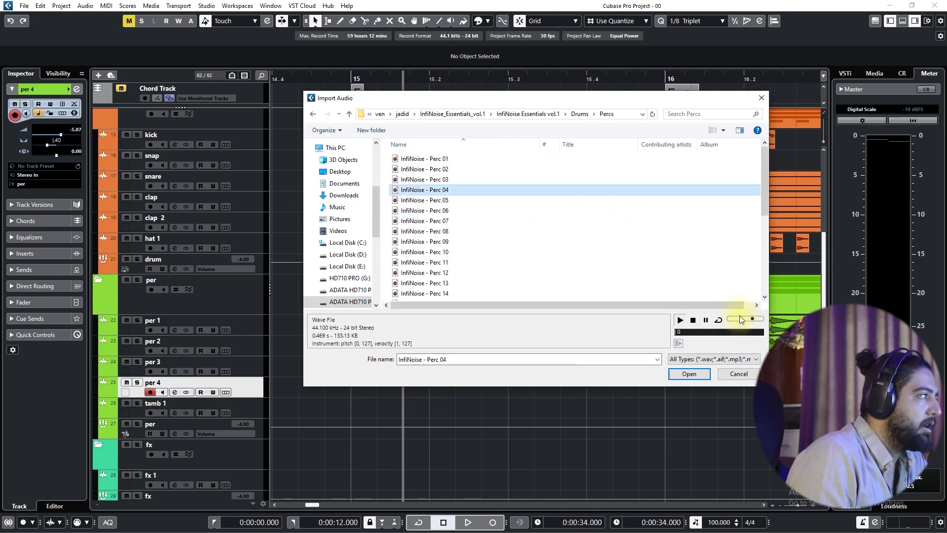
pyautogui.press('Up')
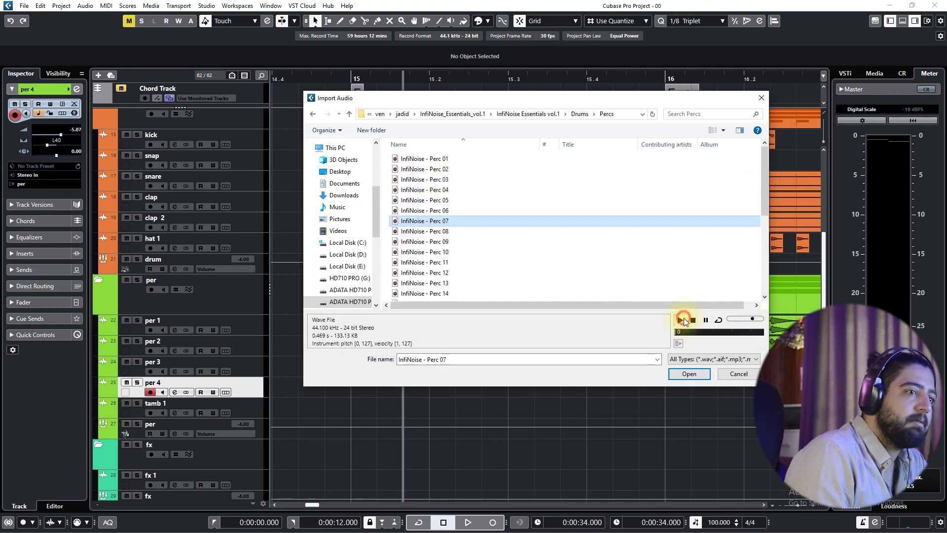
pyautogui.press('Return')
# - Move the Perc 07 event on per 4 to 15.2.3.80 and listen to it from bar 15
pyautogui.moveTo(431, 391); pyautogui.dragTo(506, 392)
pyautogui.press('space')
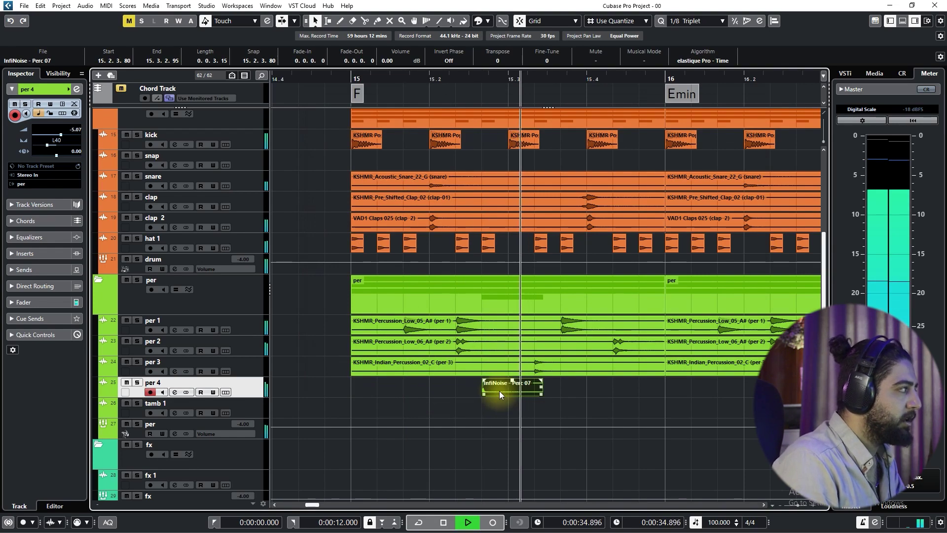
pyautogui.click(341, 80)
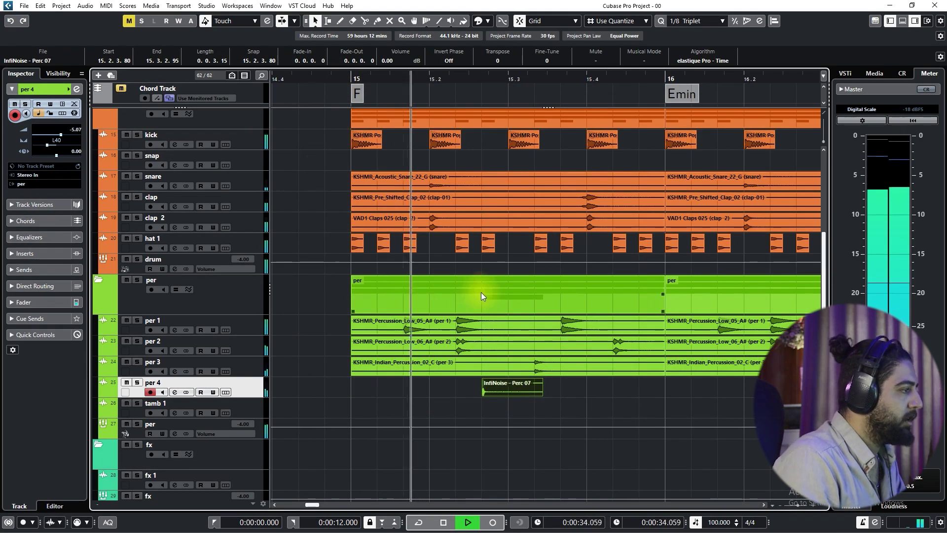
# - Try a copy of the Perc 07 event at 15.1.2.40 on per 4, listen, and undo it
pyautogui.moveTo(500, 388); pyautogui.dragTo(380, 388)
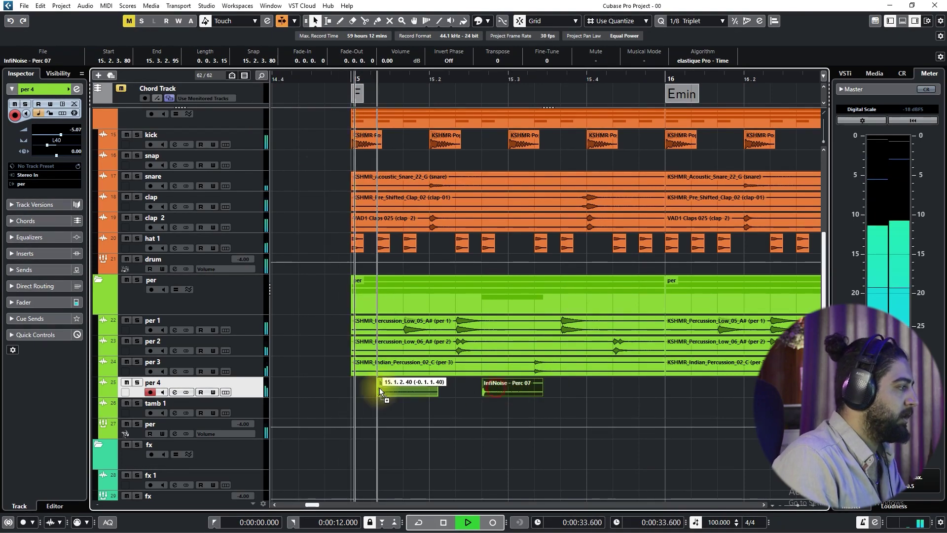
pyautogui.press('space')
pyautogui.press('space')
pyautogui.hotkey('ctrl', 'z')
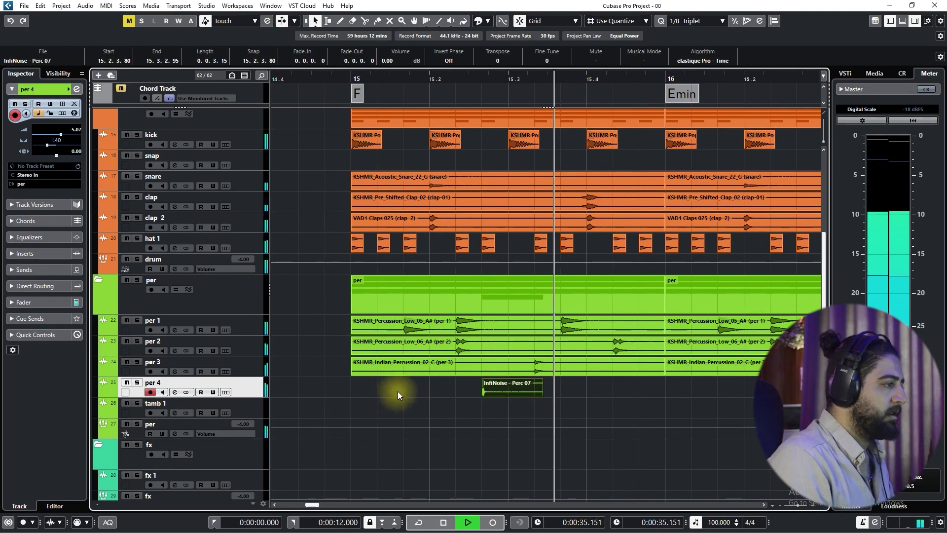
# - Try a copy of the Perc 07 event at the end of bar 15, cut off at bar 16, and delete it after listening
pyautogui.press('space')
pyautogui.press('space')
pyautogui.moveTo(518, 390); pyautogui.dragTo(667, 388)
pyautogui.keyDown('alt'); pyautogui.click(667, 388); pyautogui.keyUp('alt')
pyautogui.press('Delete')
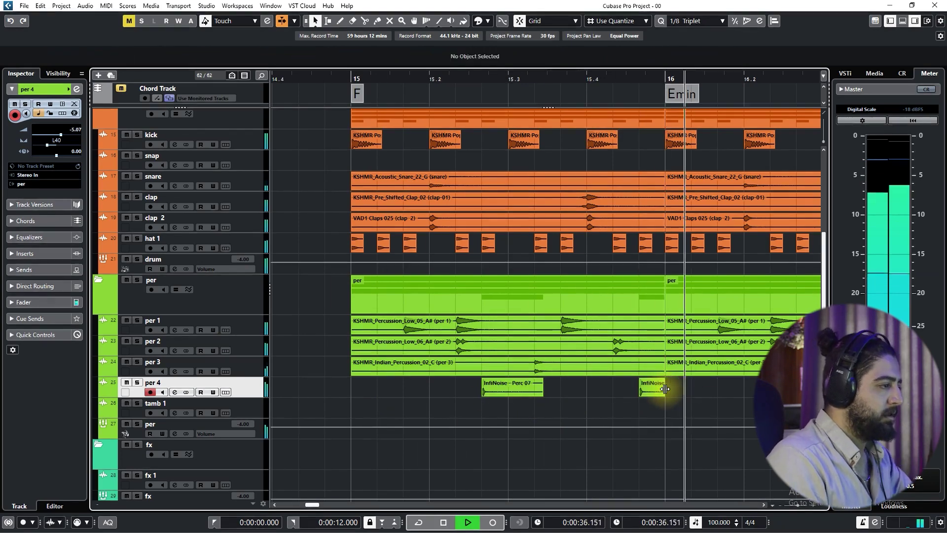
pyautogui.press('space')
pyautogui.press('space')
pyautogui.click(647, 392)
pyautogui.press('Delete')
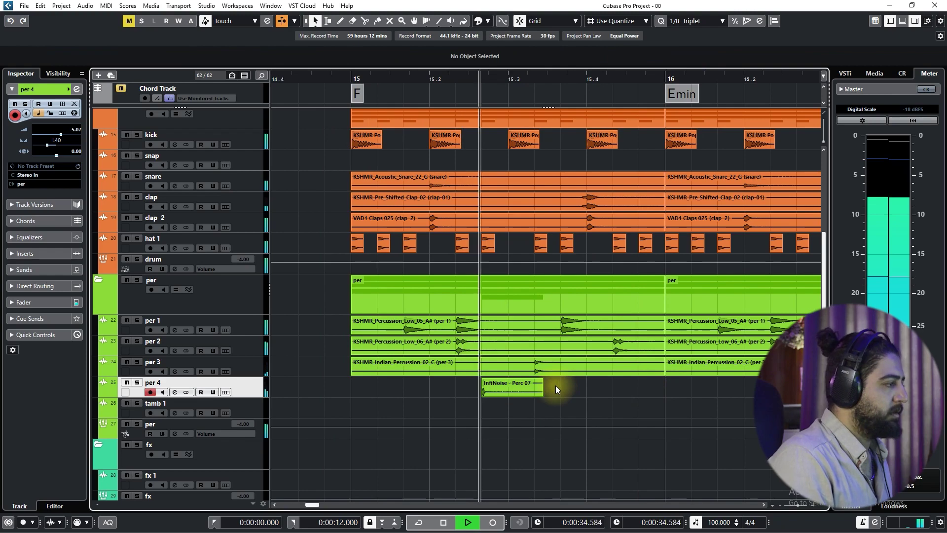
# - Select the bar 15 to 16 range on per 4 and duplicate it repeatedly through bar 29
pyautogui.scroll(-1, 553, 388)
pyautogui.scroll(-1, 553, 388)
pyautogui.rightClick(451, 386)
pyautogui.click(467, 387)
pyautogui.moveTo(466, 367); pyautogui.dragTo(599, 327)
pyautogui.press('space')
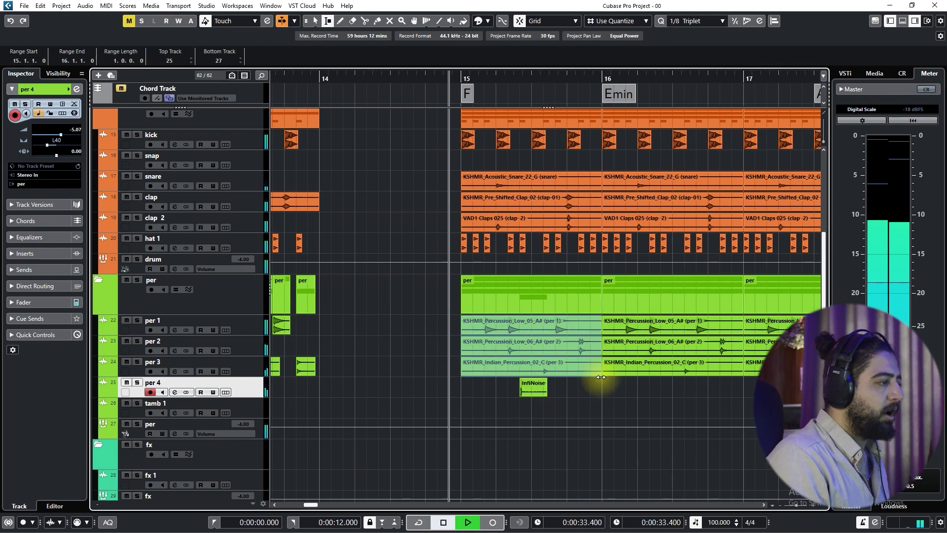
pyautogui.moveTo(599, 381); pyautogui.dragTo(455, 387)
pyautogui.scroll(-6, 466, 388)
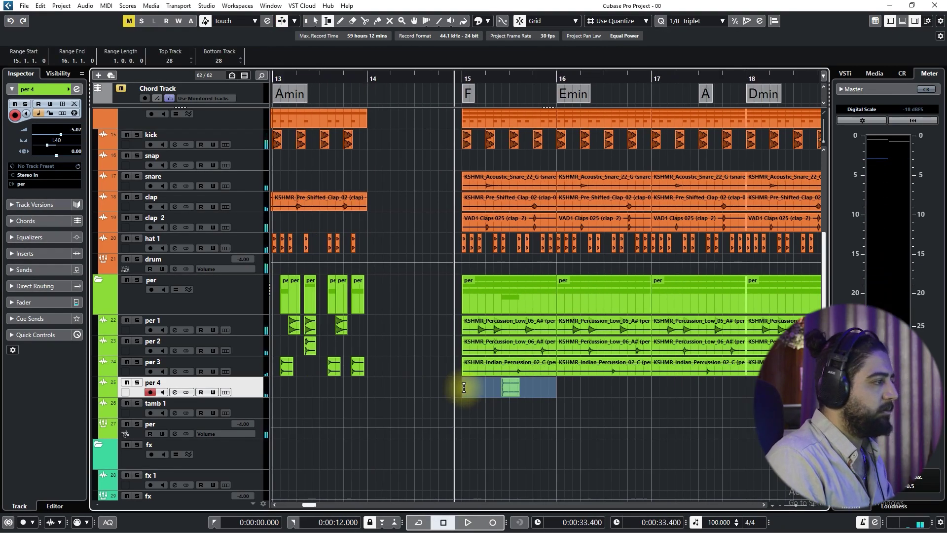
pyautogui.hotkey('ctrl', 'd')
pyautogui.hotkey('ctrl', 'd')
pyautogui.hotkey('ctrl', 'd')
pyautogui.hotkey('ctrl', 'd')
pyautogui.hotkey('ctrl', 'd')
pyautogui.hotkey('ctrl', 'd')
pyautogui.hotkey('ctrl', 'd')
pyautogui.hotkey('ctrl', 'd')
pyautogui.hotkey('ctrl', 'd')
pyautogui.hotkey('ctrl', 'd')
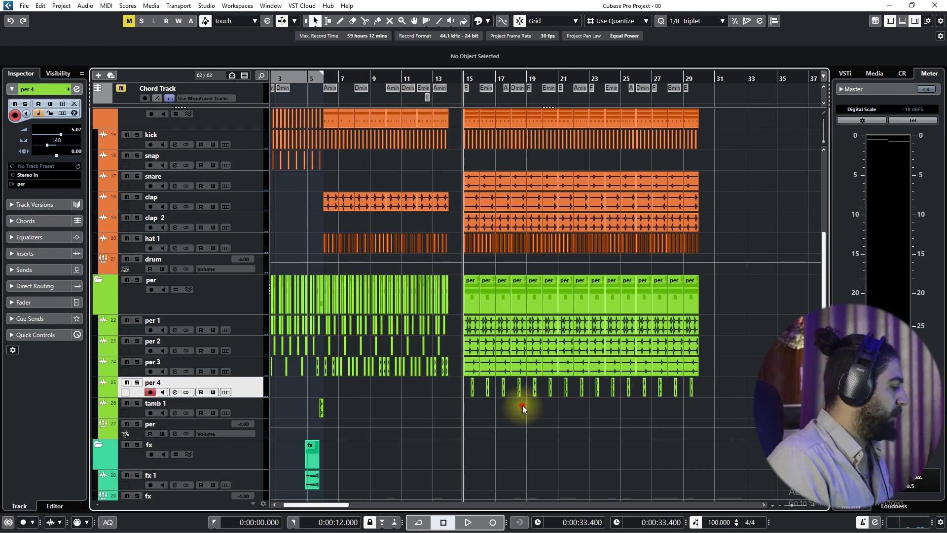
# - Duplicate the per 4 track without its events and rename the copy per 5
pyautogui.hotkey('ctrl', 'shift', 'd')
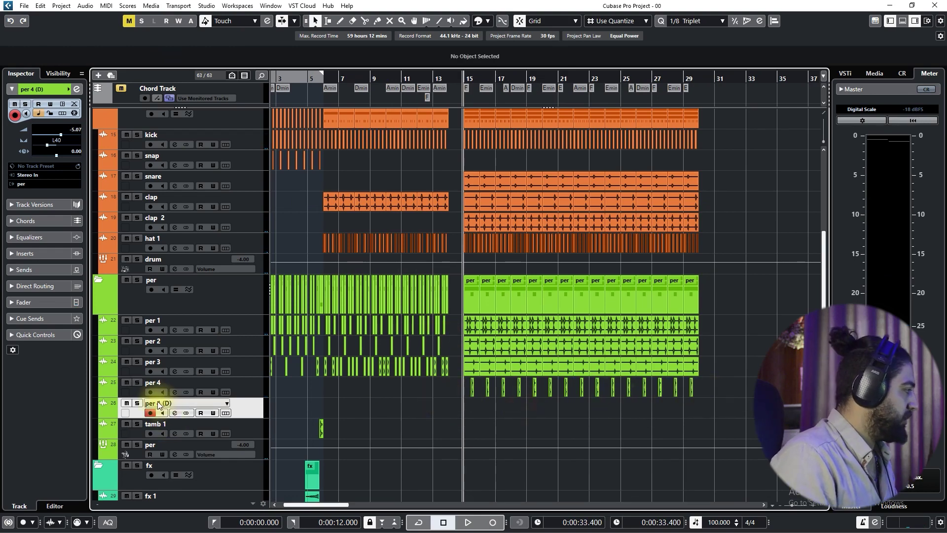
pyautogui.write('5')
pyautogui.press('Return')
# - Place the project cursor on the third hi-hat hit of bar 15 and open the audio file import for per 5
pyautogui.scroll(5, 456, 393)
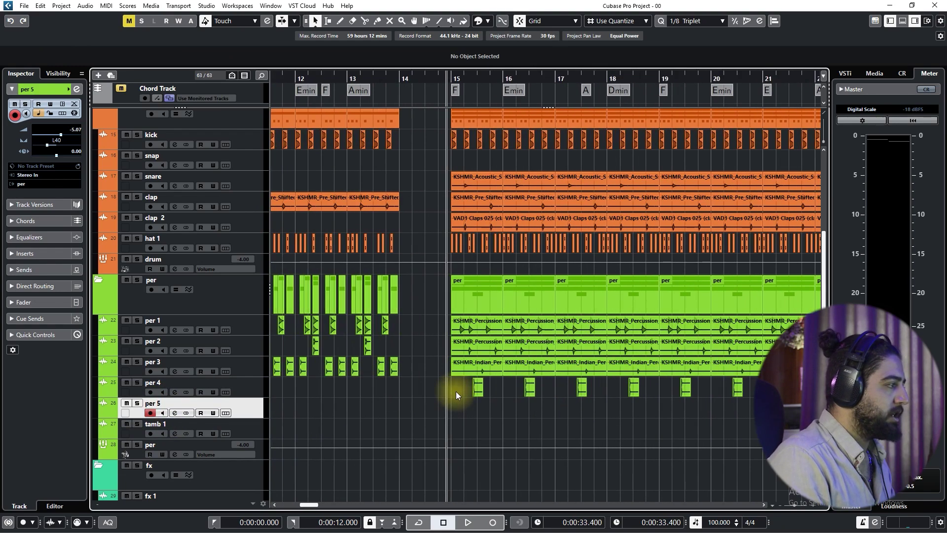
pyautogui.scroll(4, 456, 392)
pyautogui.click(465, 79)
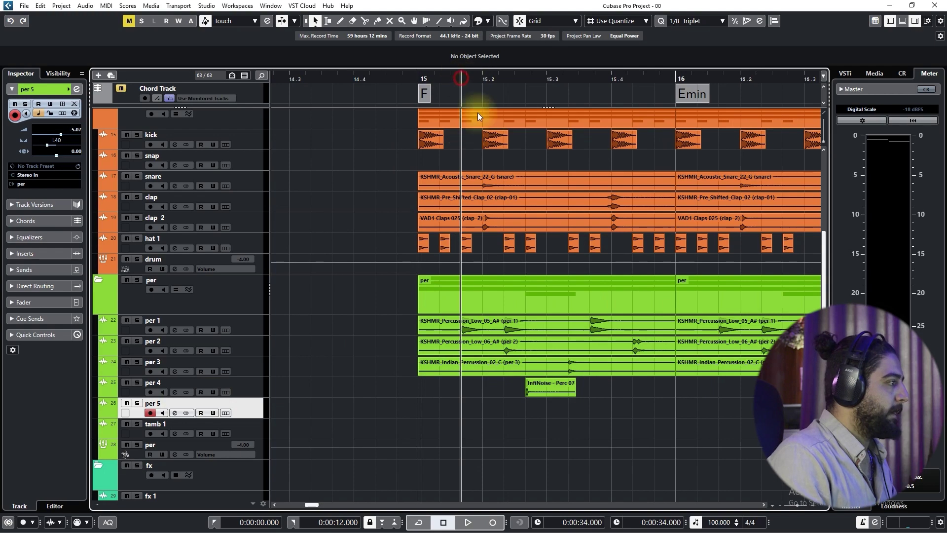
pyautogui.hotkey('ctrl', 'i')
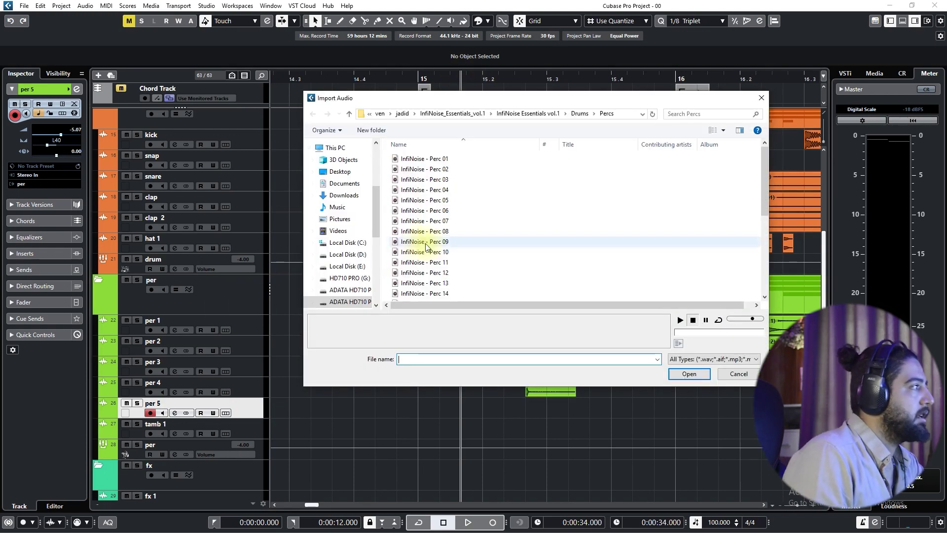
# - Audition the InfiNoise percussion samples from Perc 10 through Perc 30 for the per 5 layer
pyautogui.click(451, 252)
pyautogui.press('Down')
pyautogui.press('Down')
pyautogui.press('Down')
pyautogui.press('Down')
pyautogui.press('Down')
pyautogui.press('Down')
pyautogui.press('Down')
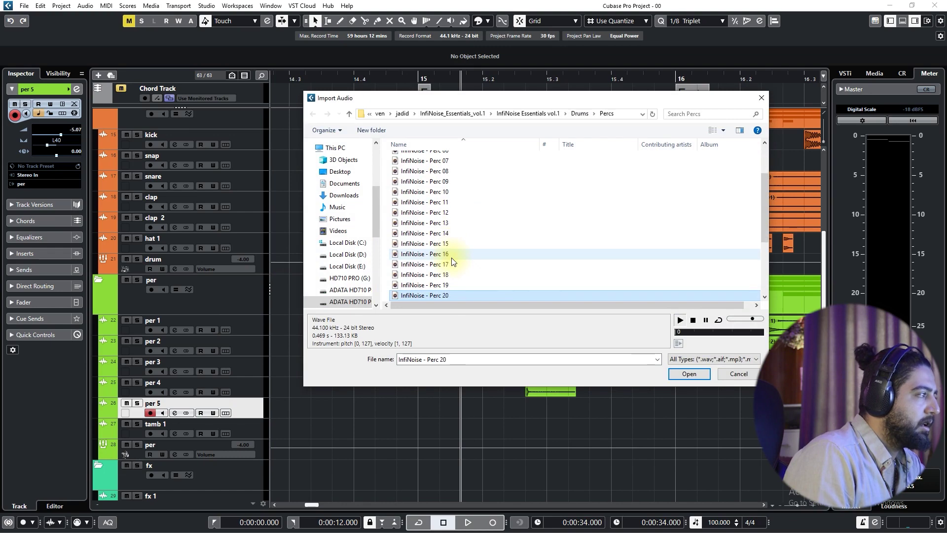
pyautogui.press('Up')
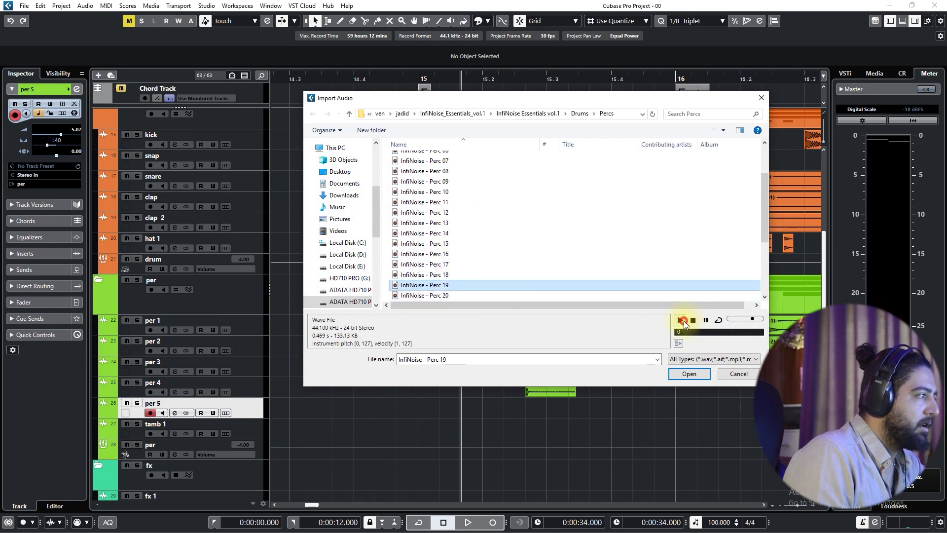
pyautogui.press('Down')
pyautogui.press('Down')
pyautogui.press('Down')
pyautogui.press('Down')
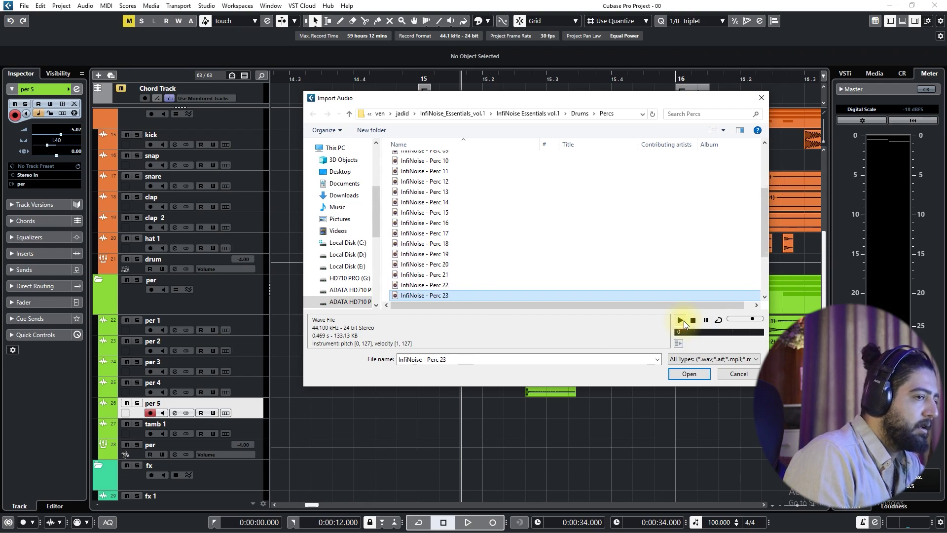
pyautogui.press('Down')
pyautogui.press('Down')
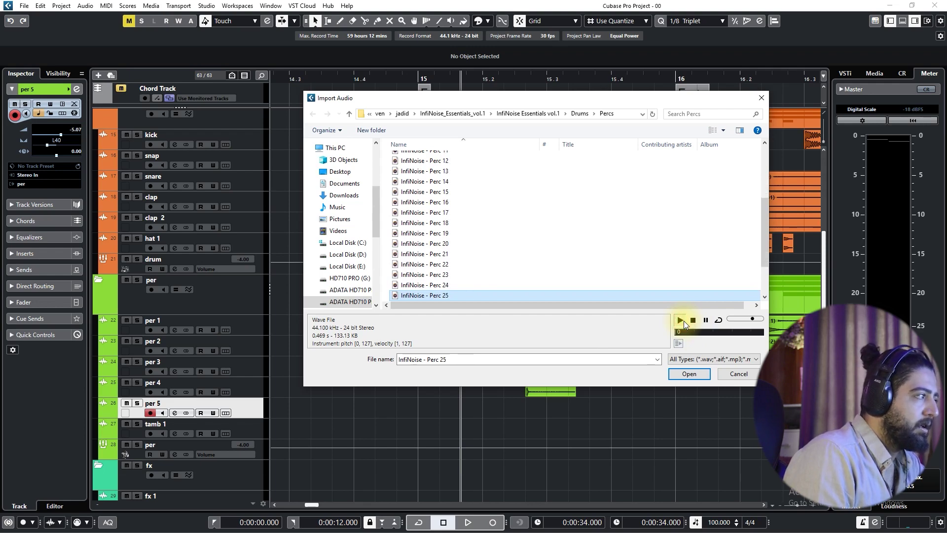
pyautogui.press('Down')
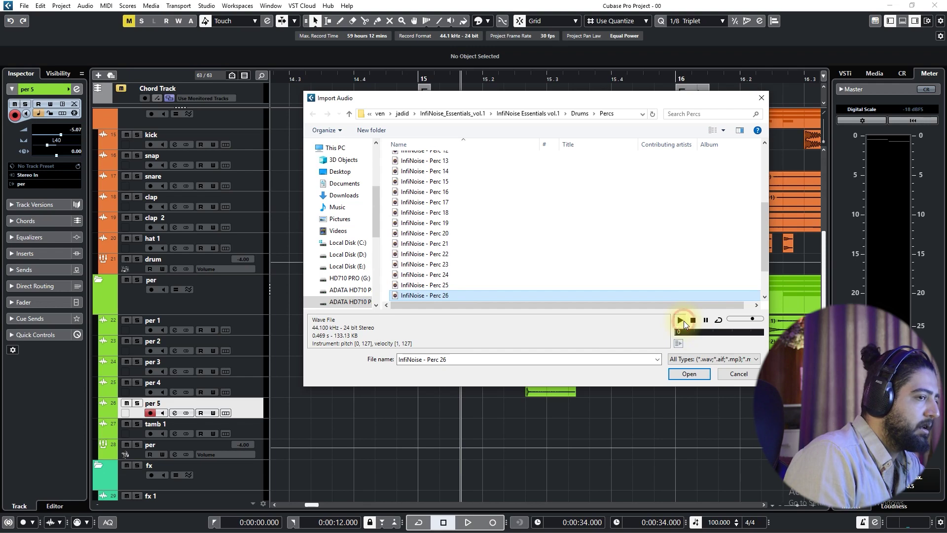
pyautogui.press('Down')
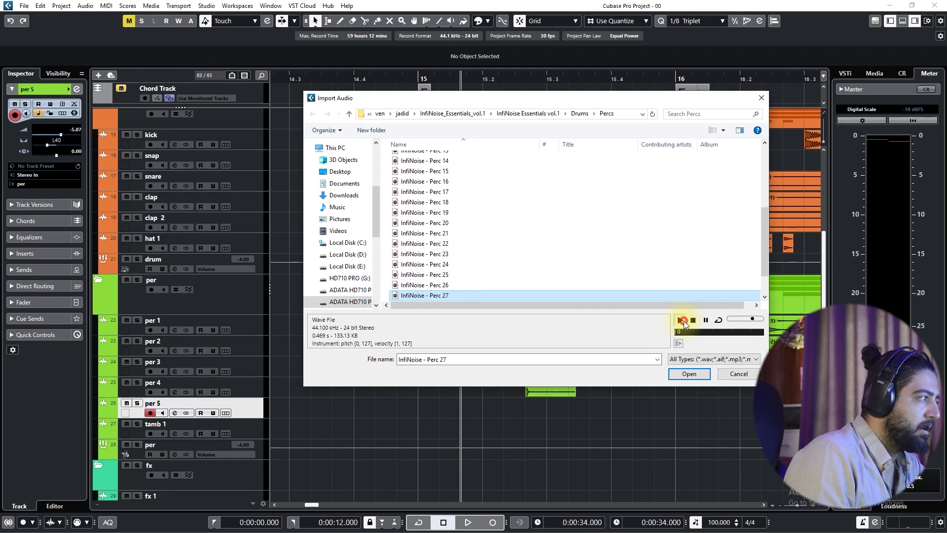
pyautogui.press('Down')
pyautogui.press('Down')
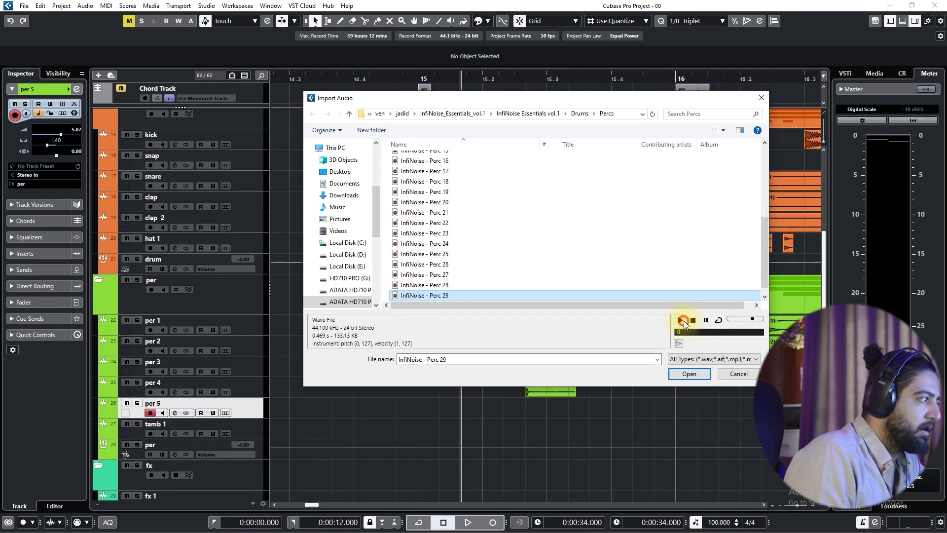
pyautogui.press('Down')
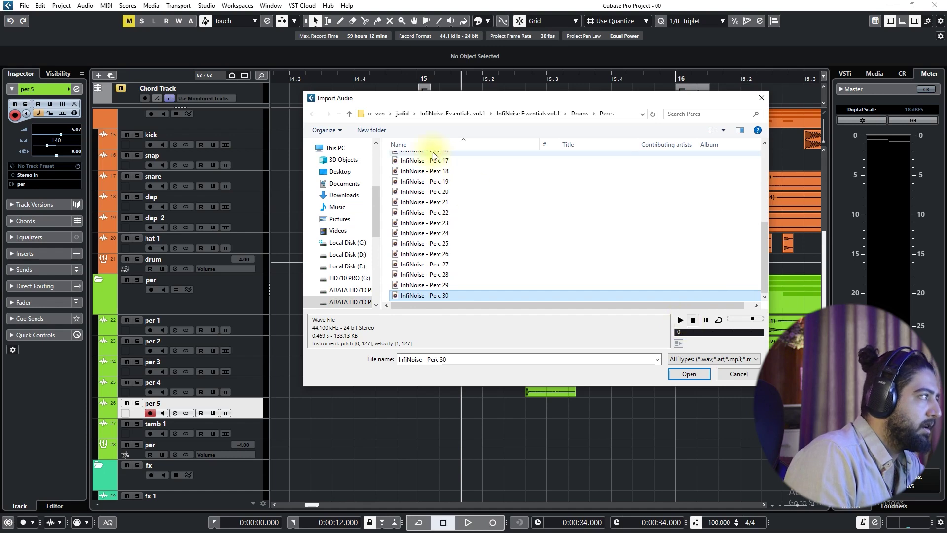
# - Audition the InfiNoise percussion samples again from Perc 01 through Perc 11 for the per 5 layer
pyautogui.scroll(6, 434, 156)
pyautogui.click(444, 160)
pyautogui.press('Down')
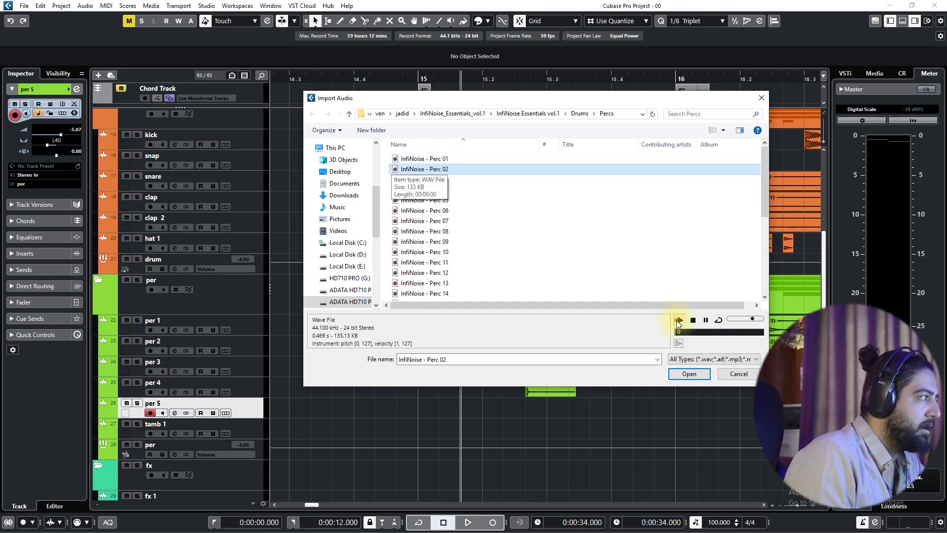
pyautogui.press('Down')
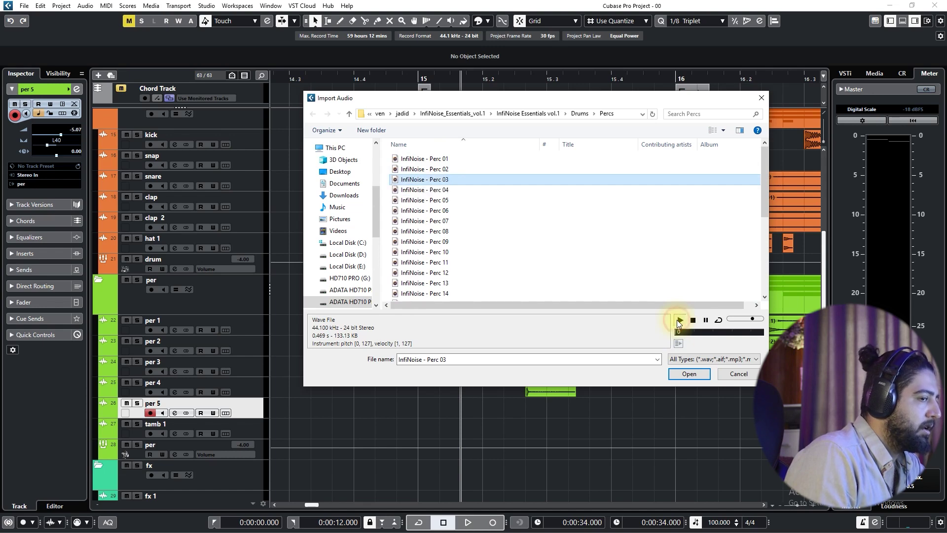
pyautogui.press('Down')
pyautogui.press('Down')
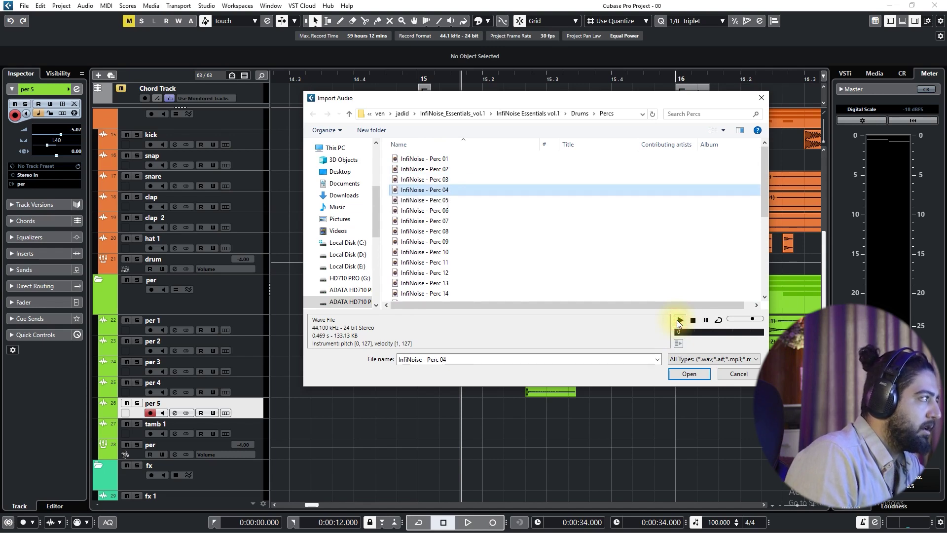
pyautogui.press('Down')
pyautogui.press('Down')
pyautogui.press('Down')
pyautogui.press('Down')
pyautogui.press('Down')
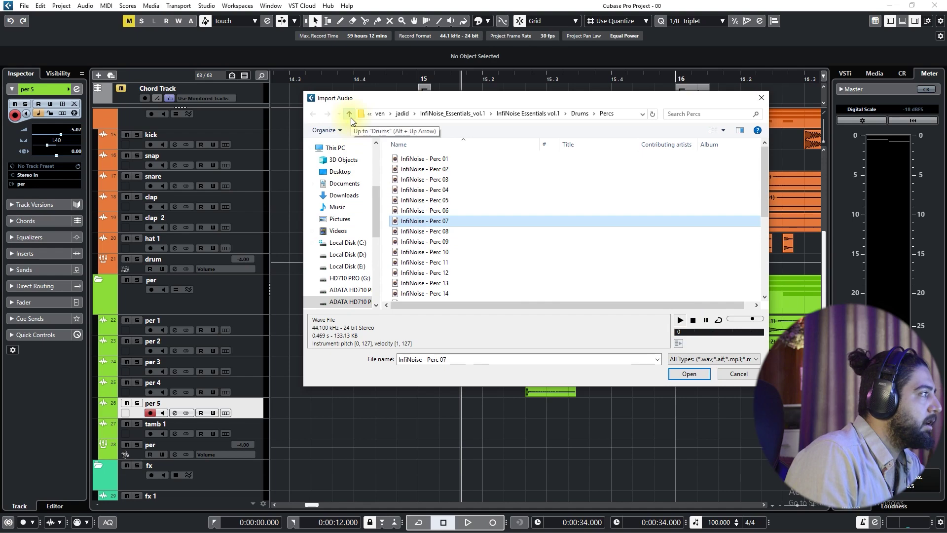
# - Leave the InfiNoise library, check the KSHMR_sample_pack folder, and go to One_Shots in Middle.East.Essentials-Percussion
pyautogui.click(350, 116)
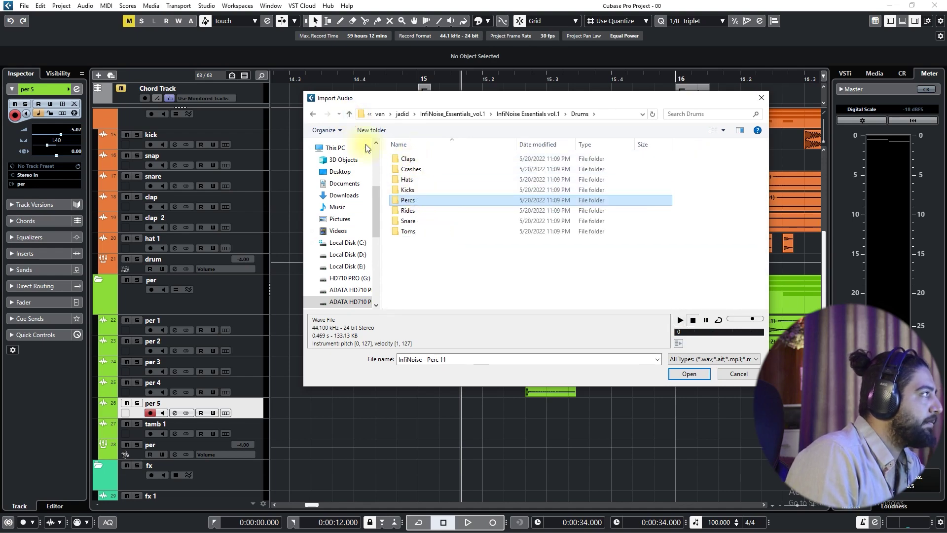
pyautogui.click(350, 117)
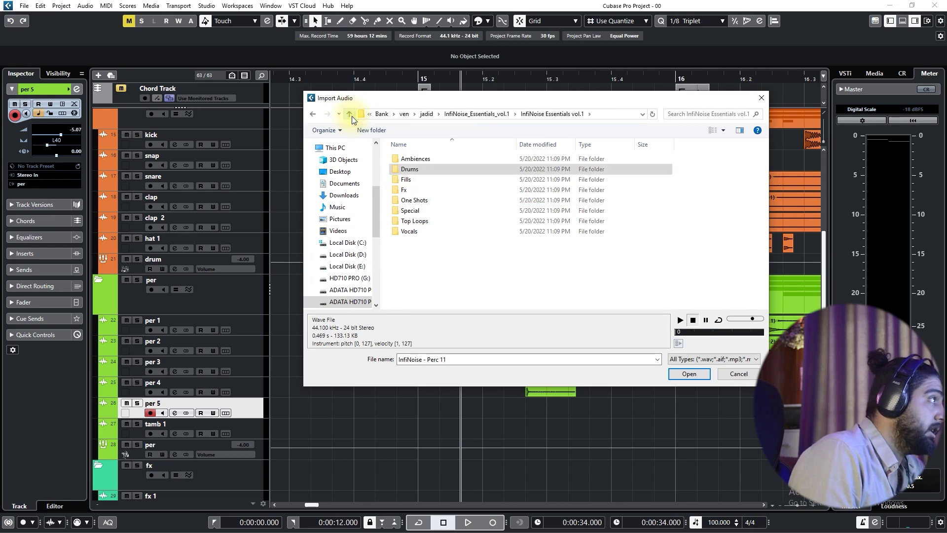
pyautogui.click(350, 116)
pyautogui.click(350, 117)
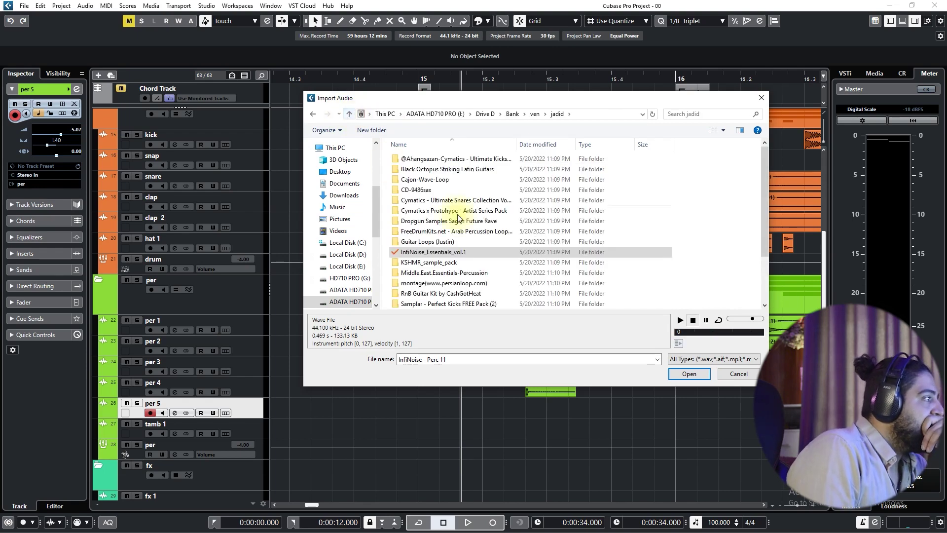
pyautogui.doubleClick(430, 262)
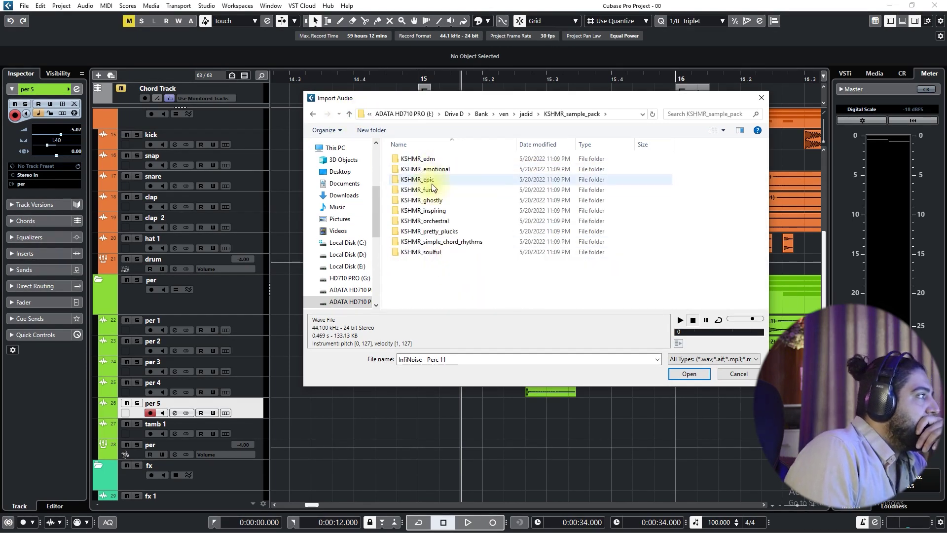
pyautogui.click(349, 117)
pyautogui.doubleClick(433, 273)
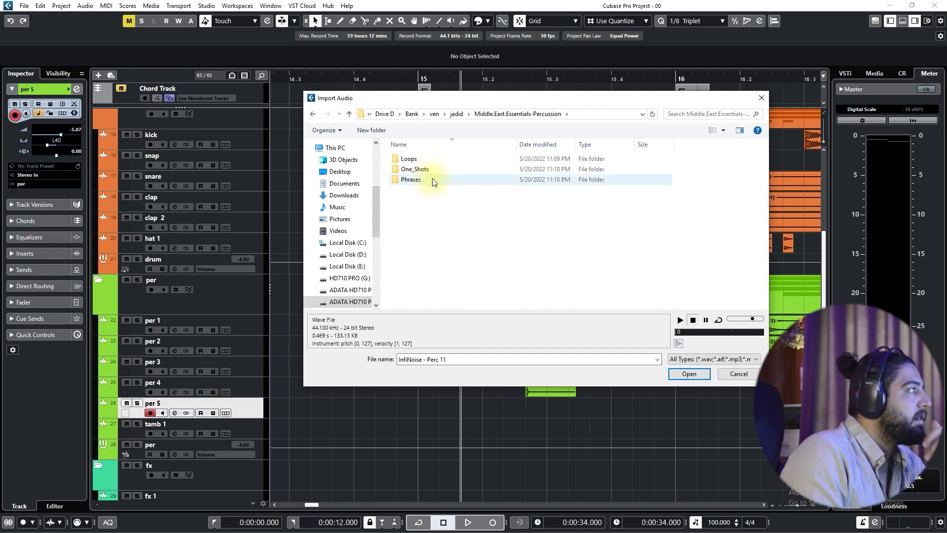
pyautogui.doubleClick(423, 169)
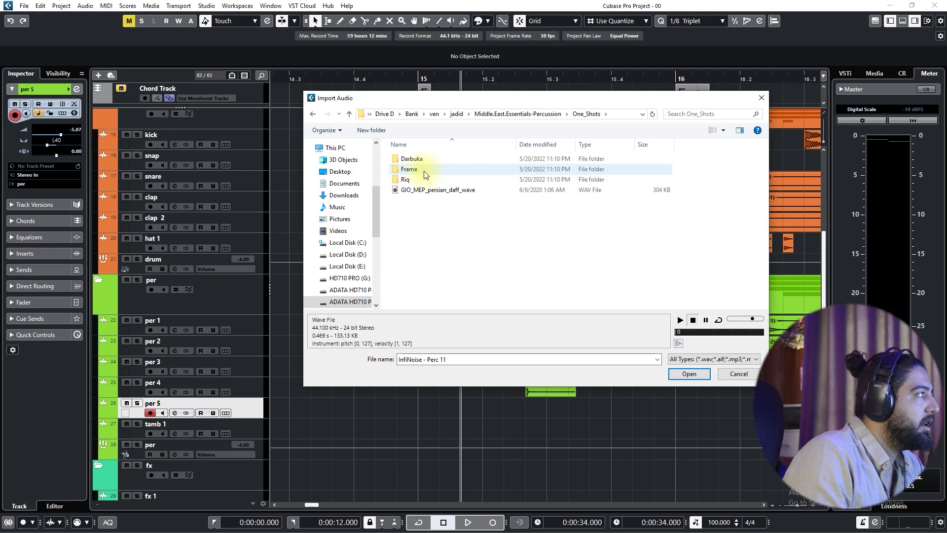
# - Audition the frame drum one-shots in the Frame folder, from GIO_MEP_frame_combined_low_tom through GIO_MEP_frame_hit_ring_gong_hard
pyautogui.doubleClick(423, 169)
pyautogui.press('Down')
pyautogui.press('Down')
pyautogui.press('Down')
pyautogui.press('Down')
pyautogui.press('Down')
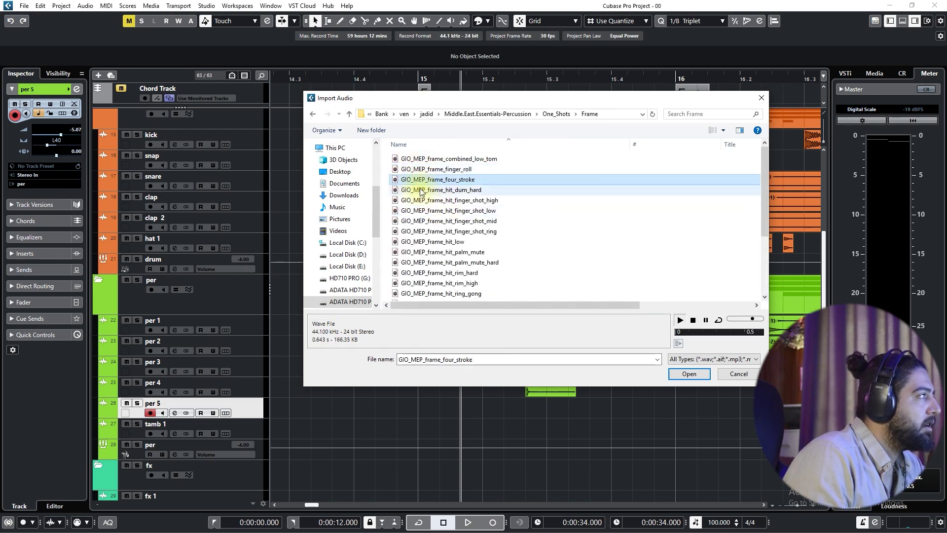
pyautogui.click(469, 193)
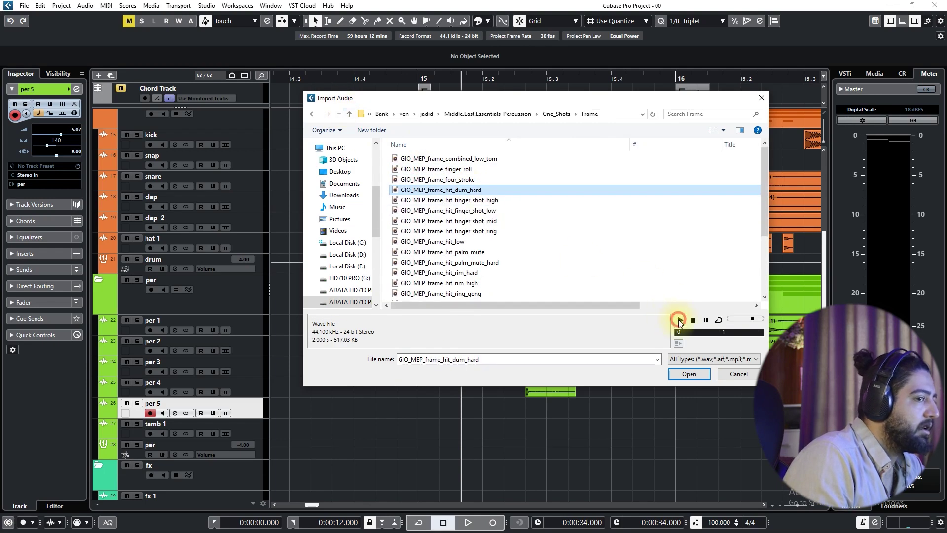
pyautogui.press('Down')
pyautogui.press('Down')
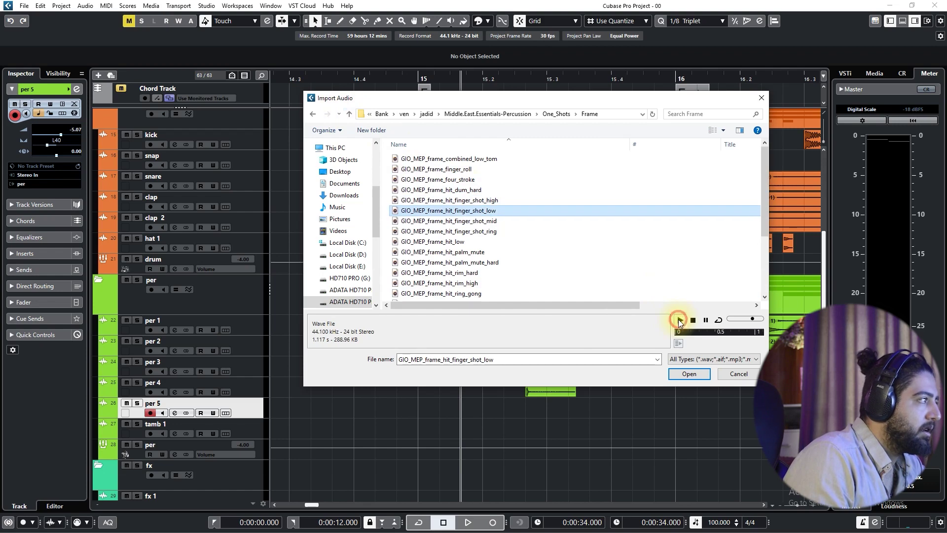
pyautogui.press('Down')
pyautogui.click(678, 319)
pyautogui.press('Down')
pyautogui.click(677, 318)
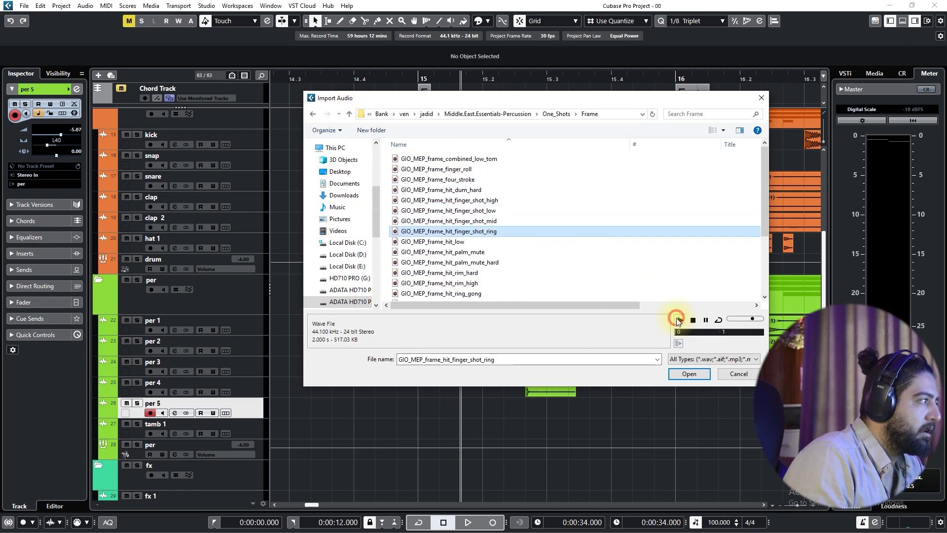
pyautogui.press('Down')
pyautogui.press('Down')
pyautogui.press('Down')
pyautogui.press('Down')
pyautogui.press('Down')
pyautogui.press('Down')
# - Switch to the Darbuka one-shots folder and audition its first samples, from the flam hit through the combined hit
pyautogui.click(348, 114)
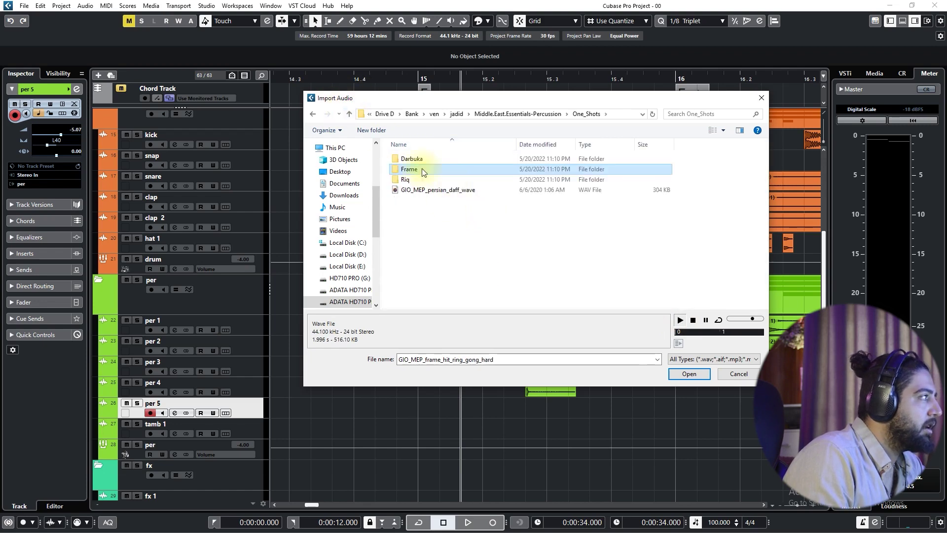
pyautogui.doubleClick(413, 158)
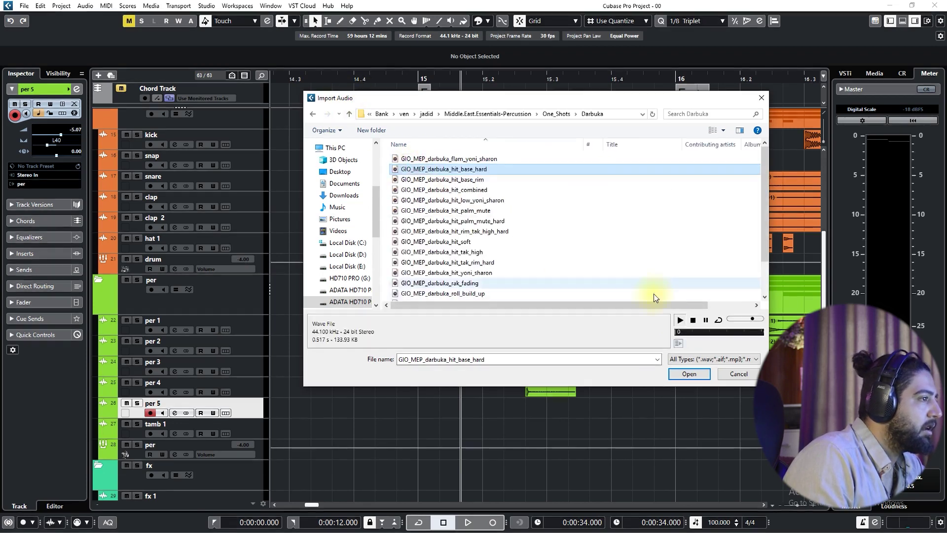
pyautogui.press('Up')
pyautogui.click(679, 321)
pyautogui.press('Down')
pyautogui.press('Down')
pyautogui.press('Down')
pyautogui.press('Down')
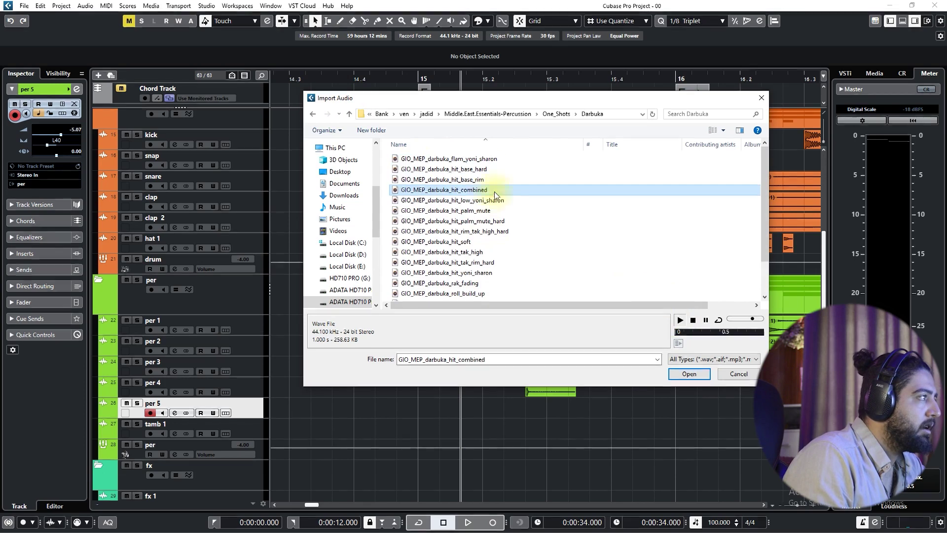
# - Import GIO_MEP_darbuka_hit_base_hard onto per 5, play it in context, and shorten the event to end at the fourth hi-hat hit
pyautogui.click(487, 169)
pyautogui.press('Return')
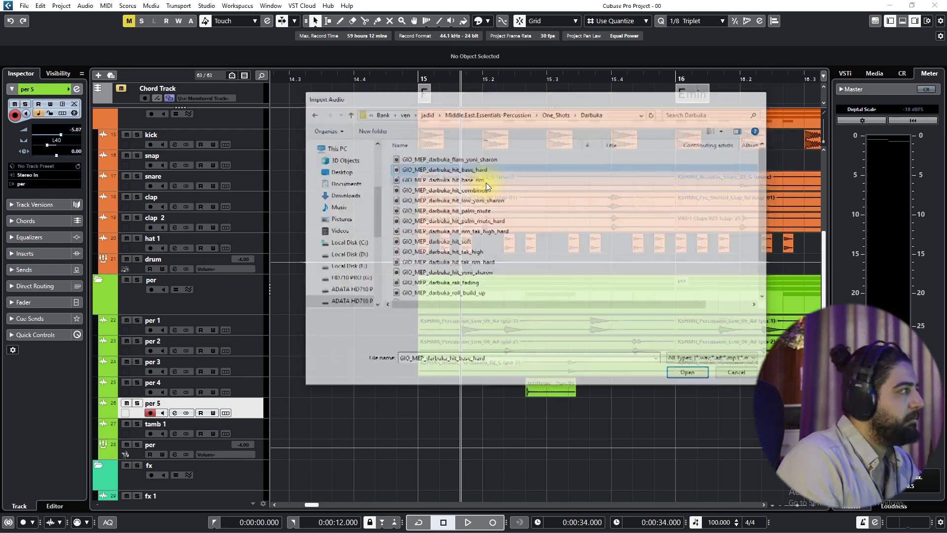
pyautogui.press('space')
pyautogui.click(321, 79)
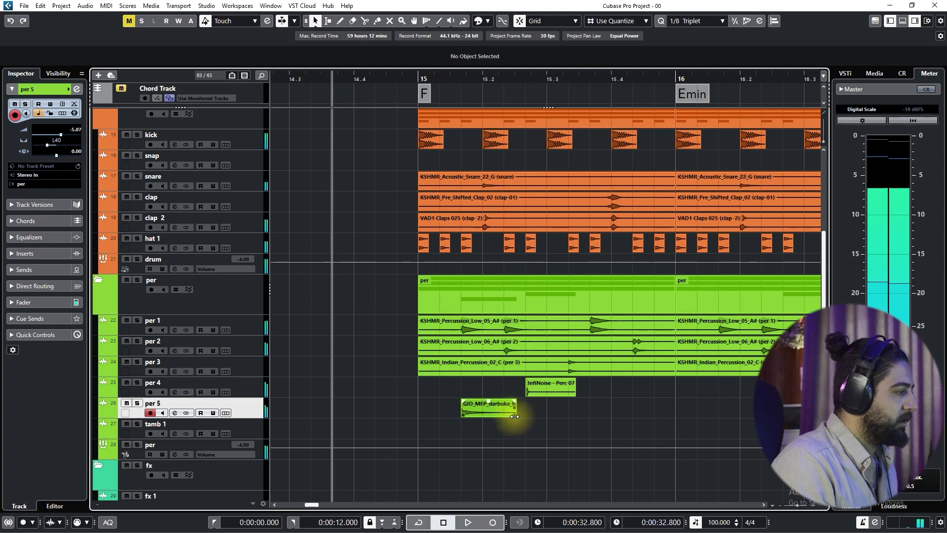
pyautogui.moveTo(512, 415); pyautogui.dragTo(503, 416)
pyautogui.hotkey('ctrl', 'd')
pyautogui.press('space')
pyautogui.press('Delete')
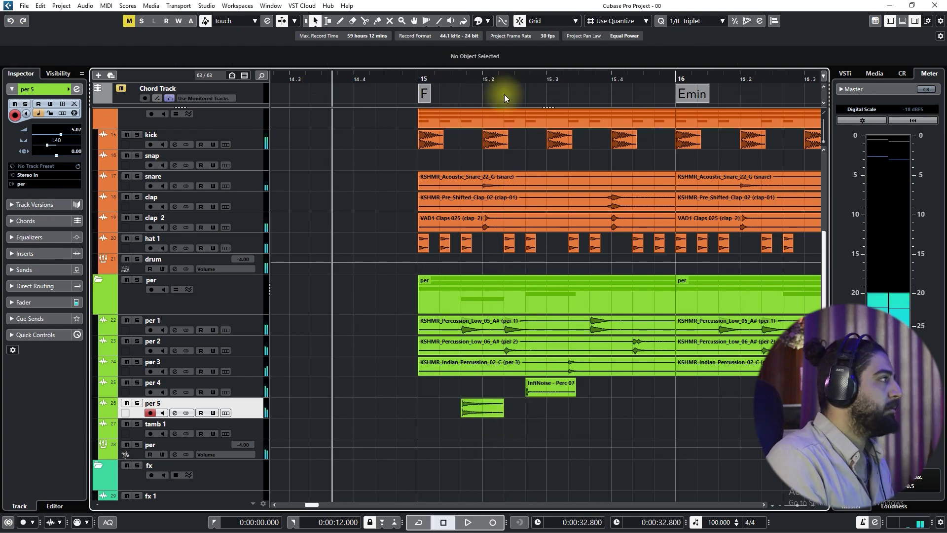
# - Import GIO_MEP_darbuka_flam_yoni_sharon onto per 5 directly after the first darbuka hit and play it in context
pyautogui.click(503, 78)
pyautogui.hotkey('ctrl', 'i')
pyautogui.click(442, 158)
pyautogui.press('Return')
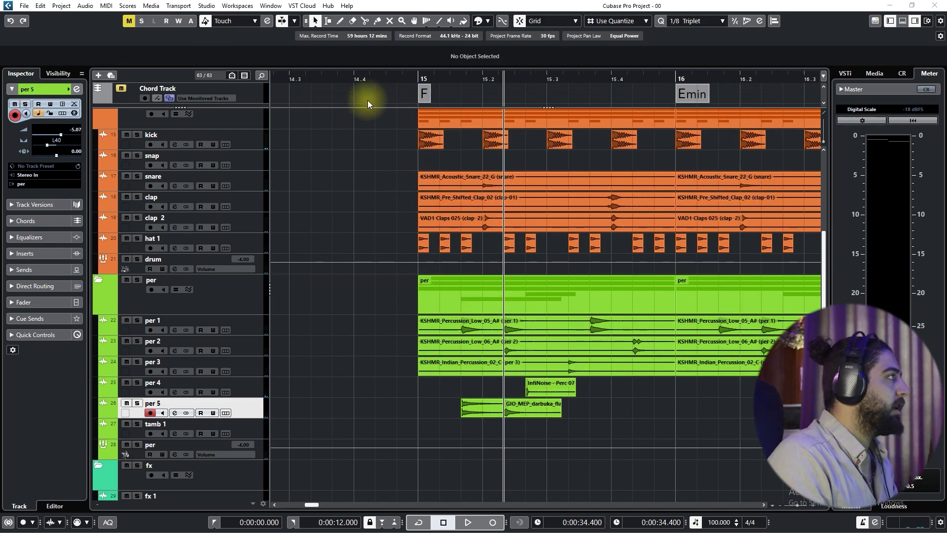
pyautogui.click(402, 79)
pyautogui.press('space')
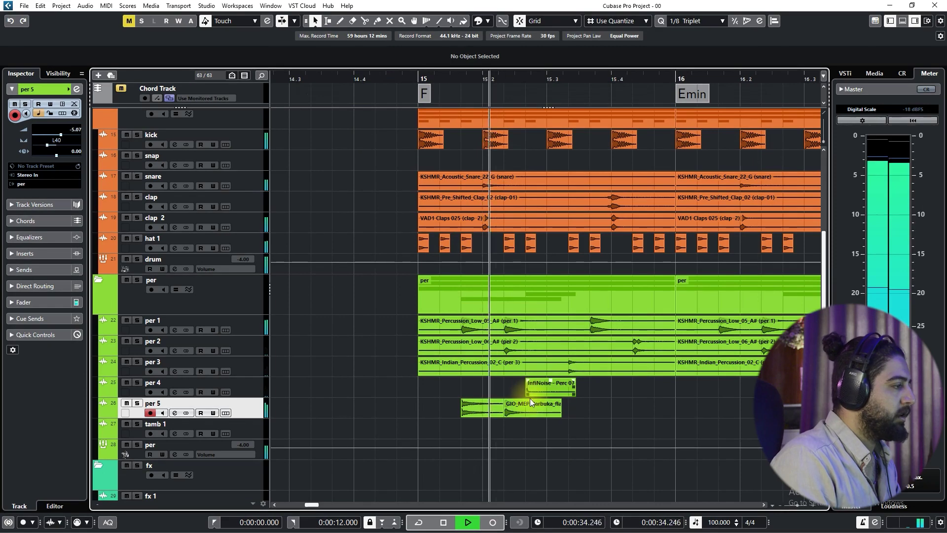
# - Try the darbuka flam event at two positions in the third beat of bar 15 while playing back
pyautogui.moveTo(532, 413); pyautogui.dragTo(580, 411)
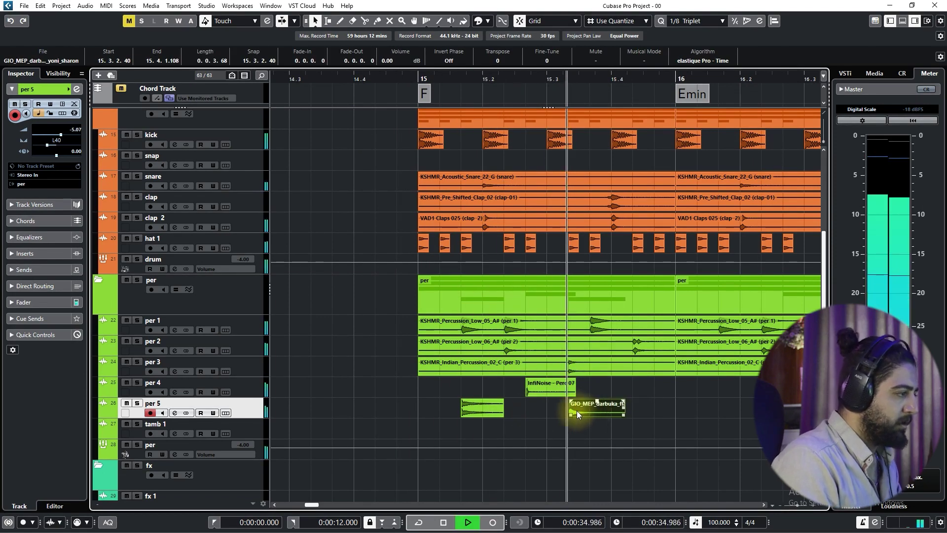
pyautogui.press('space')
pyautogui.press('space')
pyautogui.moveTo(579, 410); pyautogui.dragTo(603, 410)
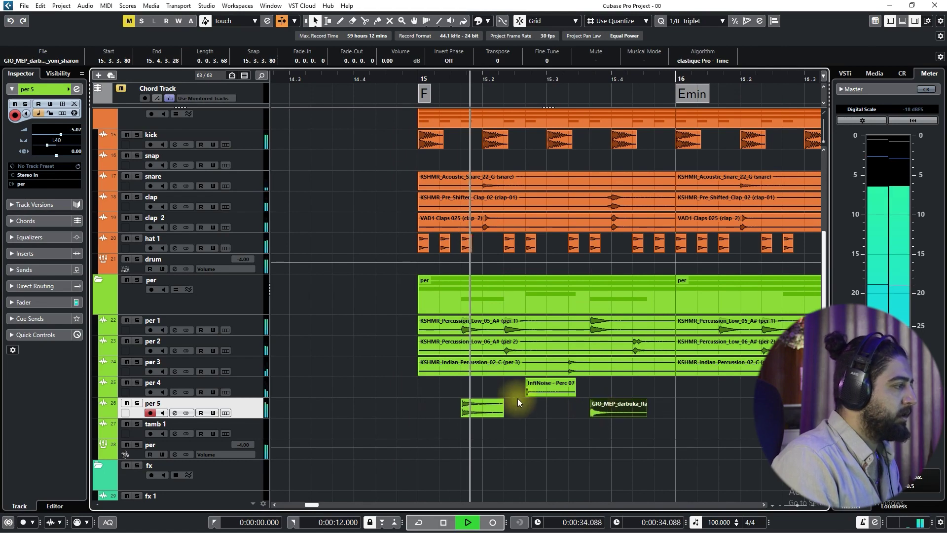
pyautogui.press('space')
# - Move the darbuka flam to the second hi-hat hit of bar 15 and place it on an empty duplicate of per 5
pyautogui.moveTo(497, 411); pyautogui.dragTo(454, 421)
pyautogui.press('space')
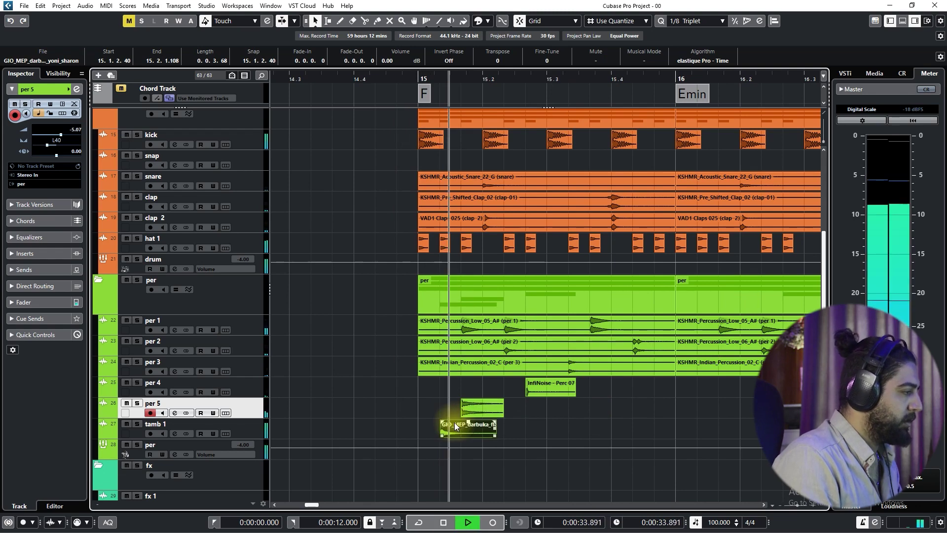
pyautogui.press('space')
pyautogui.hotkey('ctrl', 'shift', 'd')
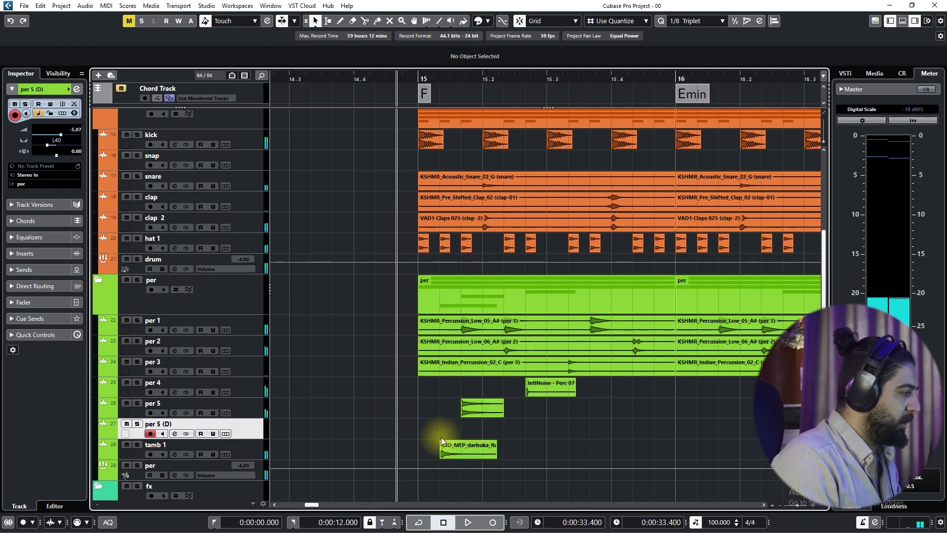
pyautogui.moveTo(448, 445); pyautogui.dragTo(445, 432)
pyautogui.press('space')
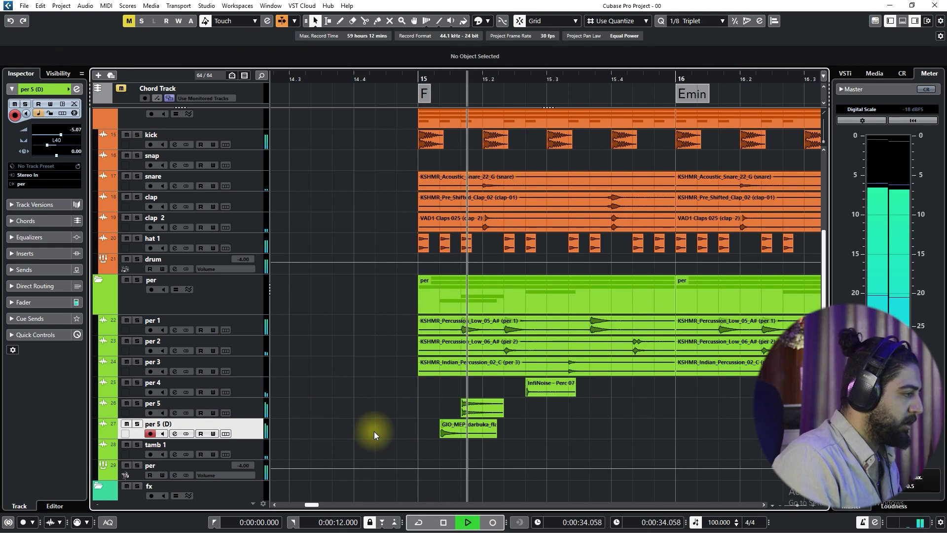
# - Shorten the darbuka flam to end where the per 5 hit begins, and lower its track volume to -10.3
pyautogui.moveTo(488, 436); pyautogui.dragTo(460, 434)
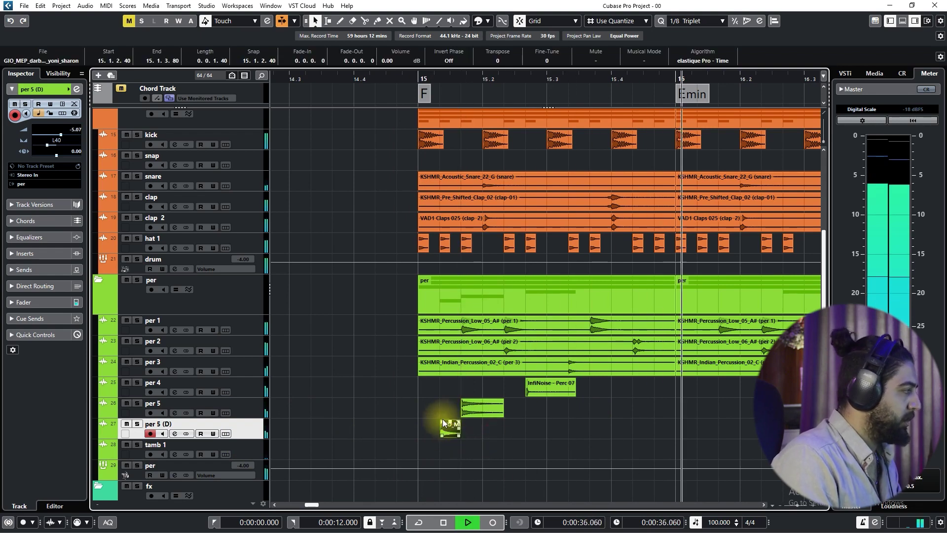
pyautogui.press('space')
pyautogui.press('space')
pyautogui.moveTo(60, 134); pyautogui.dragTo(61, 143)
pyautogui.press('space')
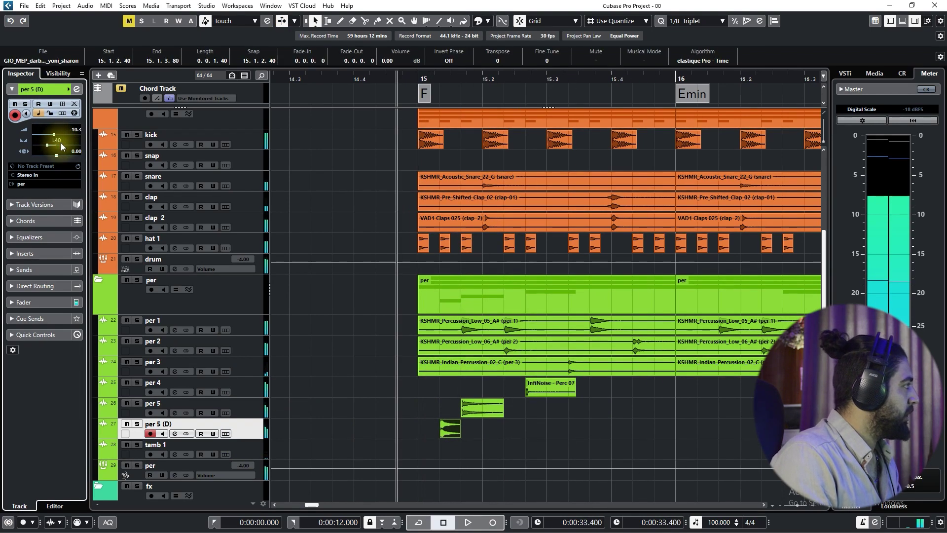
# - Set the per 5 pan to center and pan its duplicate track to R40, checking the balance in playback
pyautogui.click(254, 403)
pyautogui.click(248, 383)
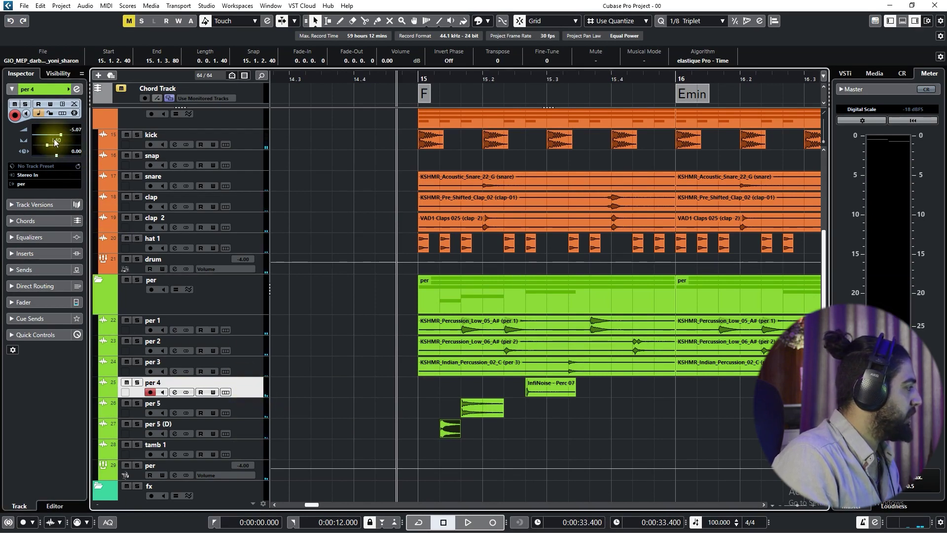
pyautogui.click(237, 403)
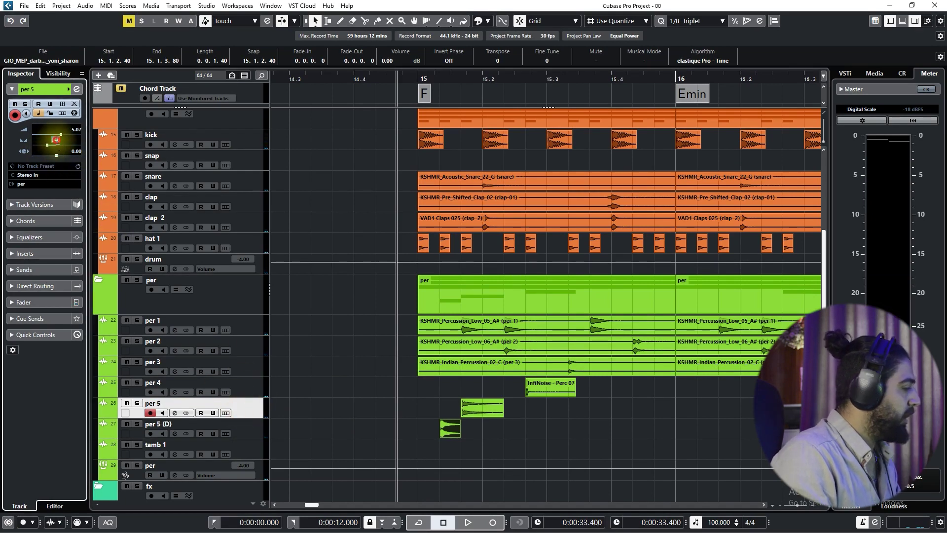
pyautogui.press('space')
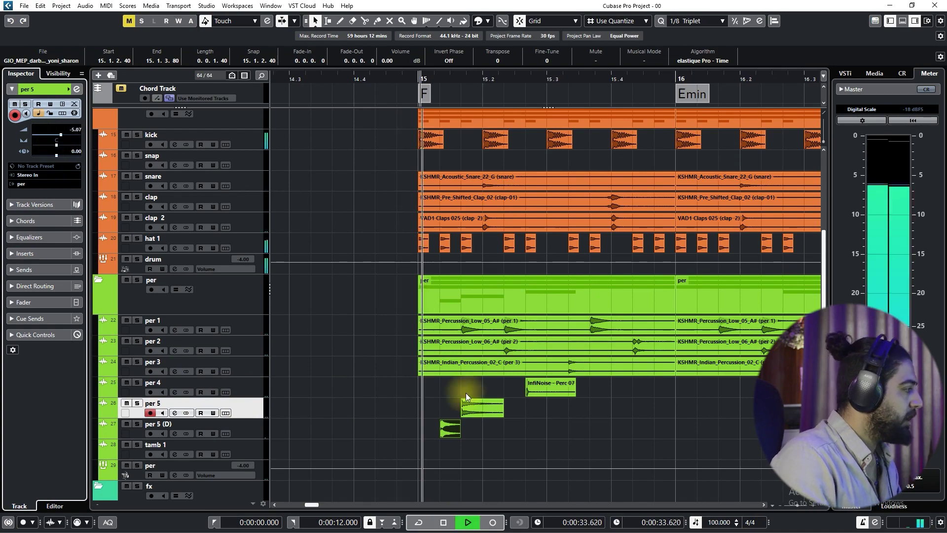
pyautogui.click(343, 415)
pyautogui.press('space')
# - Rename the duplicated per 5 track as per 6
pyautogui.click(158, 424)
pyautogui.doubleClick(158, 425)
pyautogui.moveTo(158, 424); pyautogui.dragTo(295, 443)
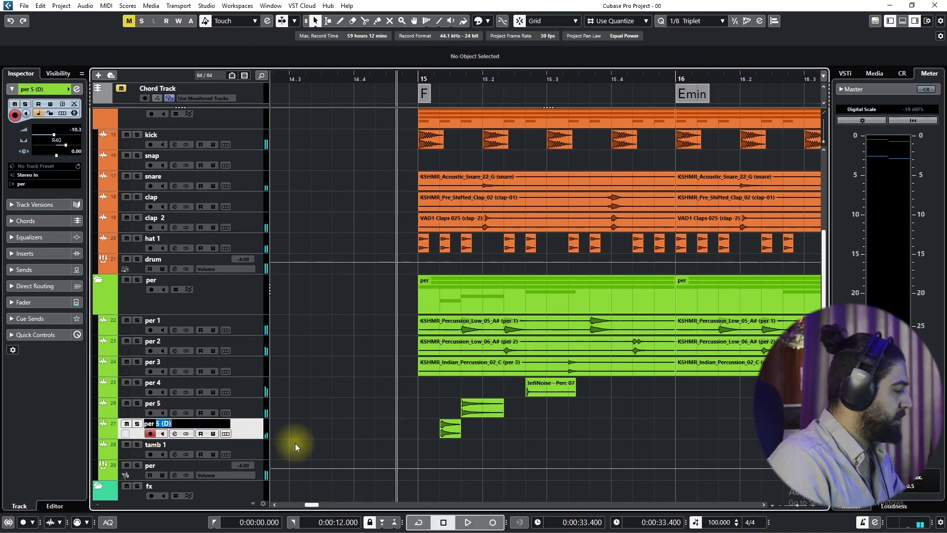
pyautogui.write('6')
pyautogui.click(367, 397)
# - Play back bar 15 to check the darbuka hits on per 5 and per 6 together
pyautogui.press('space')
pyautogui.moveTo(546, 412); pyautogui.dragTo(476, 382)
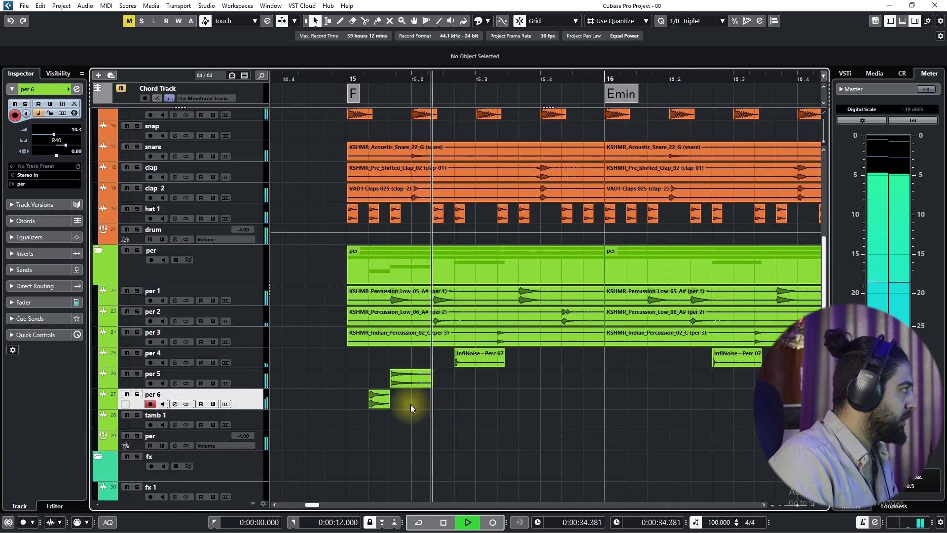
pyautogui.rightClick(473, 418)
pyautogui.click(484, 418)
pyautogui.press('space')
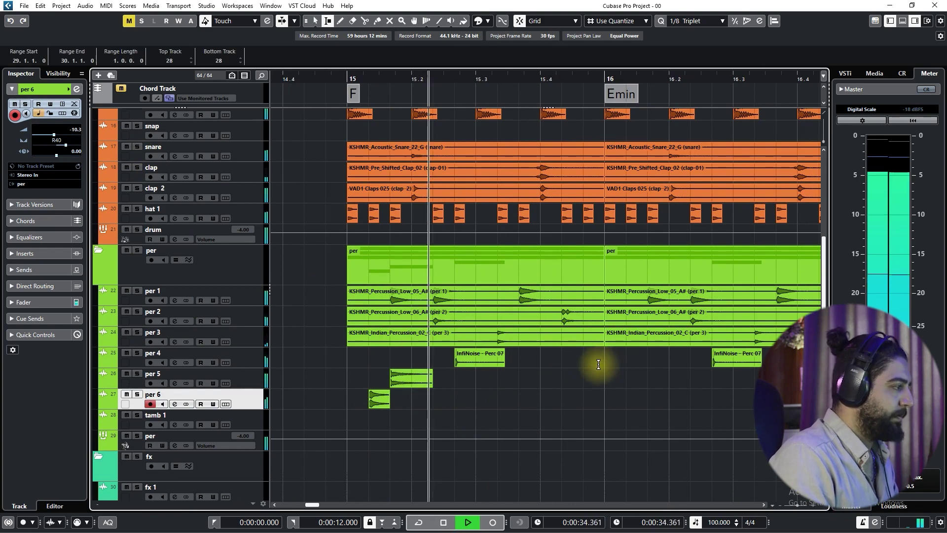
# - Copy the per 5 darbuka hit to 15.2.2.40 and 15.3.3.80, and duplicate the last copy once
pyautogui.rightClick(590, 371)
pyautogui.click(593, 372)
pyautogui.moveTo(416, 383); pyautogui.dragTo(446, 380)
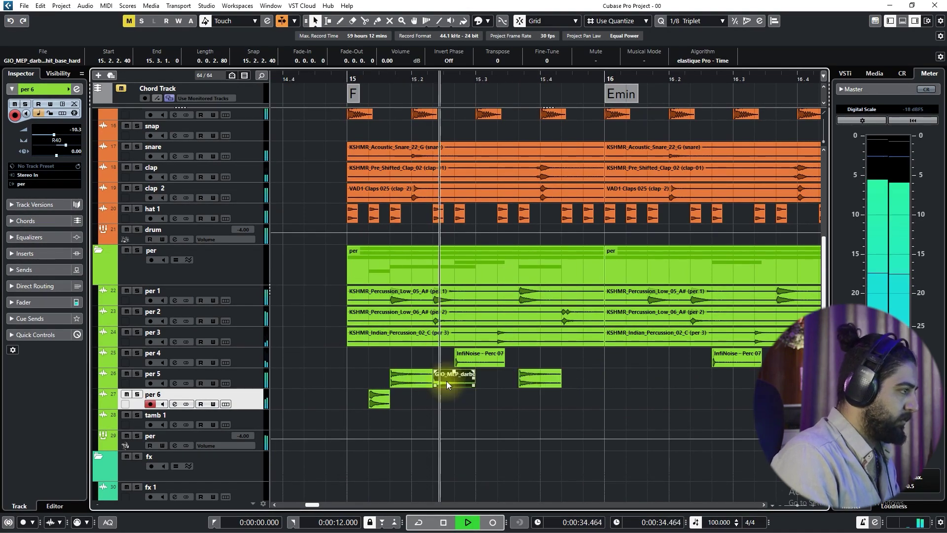
pyautogui.click(537, 381)
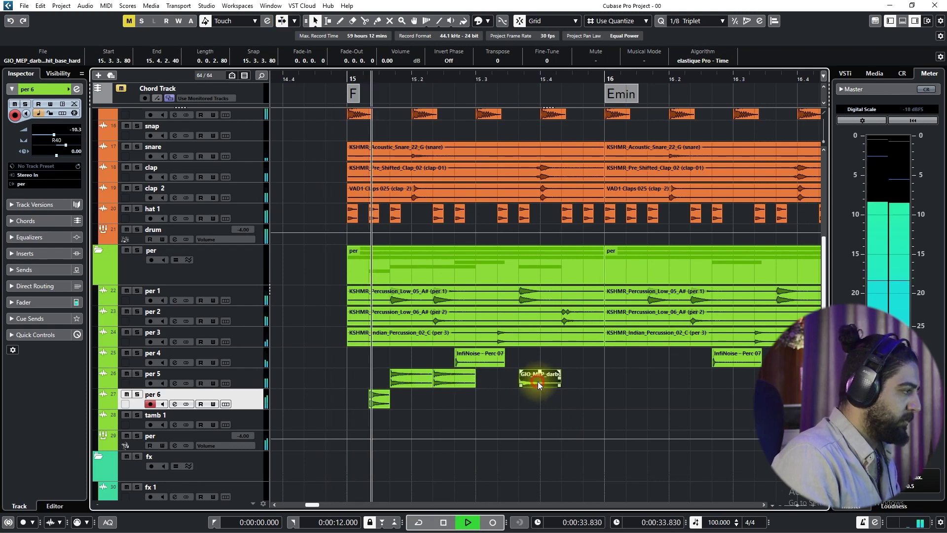
pyautogui.hotkey('ctrl', 'd')
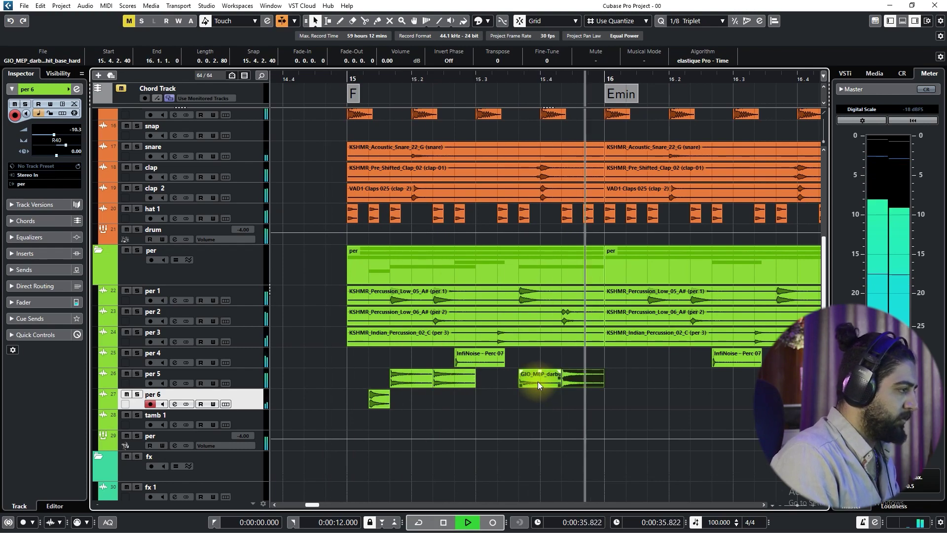
# - Delete the per 5 copies at 15.4.2.40 and 15.2.2.40, keeping the copy at 15.3.3.80
pyautogui.press('space')
pyautogui.press('Delete')
pyautogui.press('space')
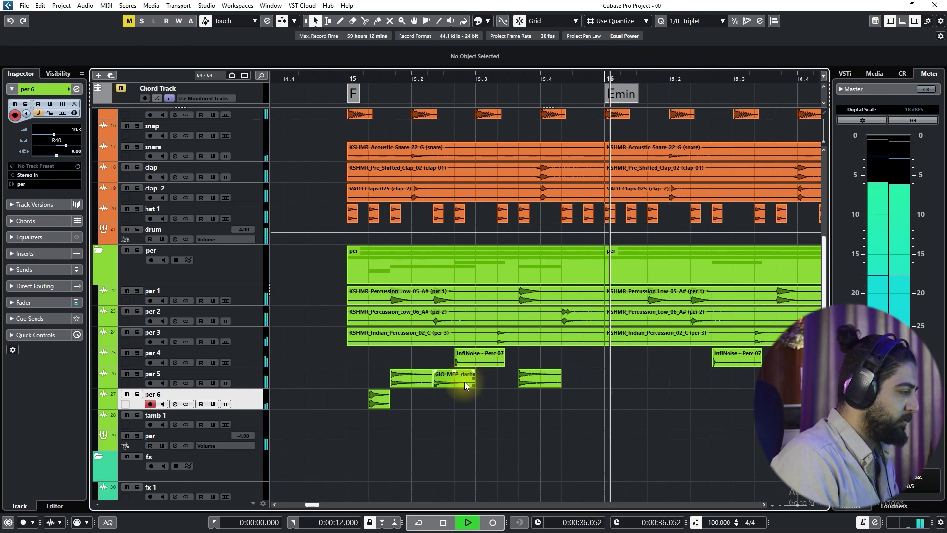
pyautogui.click(464, 382)
pyautogui.press('Delete')
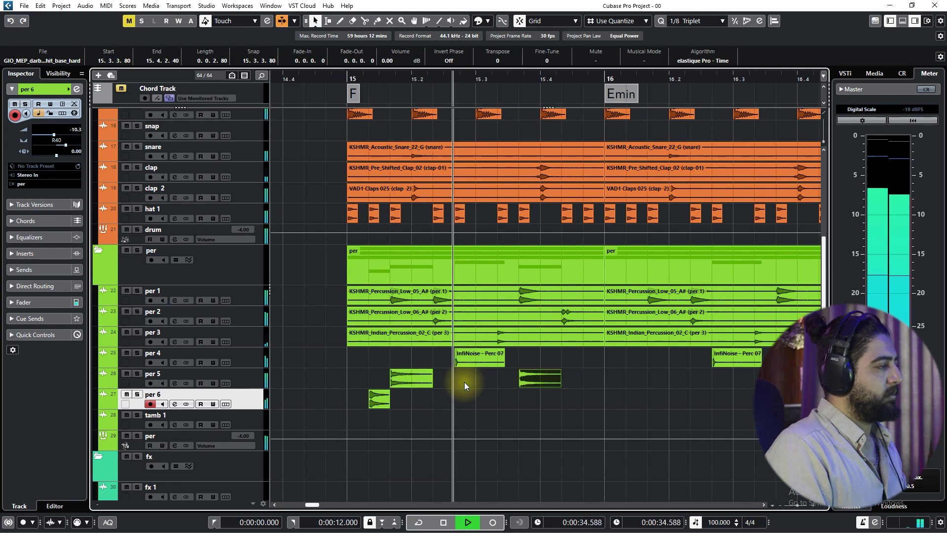
# - Select the bar 15 range across per 5 and per 6 and duplicate it repeatedly through the end of bar 29
pyautogui.rightClick(464, 382)
pyautogui.click(480, 381)
pyautogui.moveTo(602, 381); pyautogui.dragTo(356, 406)
pyautogui.scroll(-5, 357, 406)
pyautogui.hotkey('ctrl', 'd')
pyautogui.hotkey('ctrl', 'd')
pyautogui.hotkey('ctrl', 'd')
pyautogui.scroll(-4, 356, 405)
pyautogui.scroll(-3, 356, 405)
pyautogui.hotkey('ctrl', 'd')
pyautogui.hotkey('ctrl', 'd')
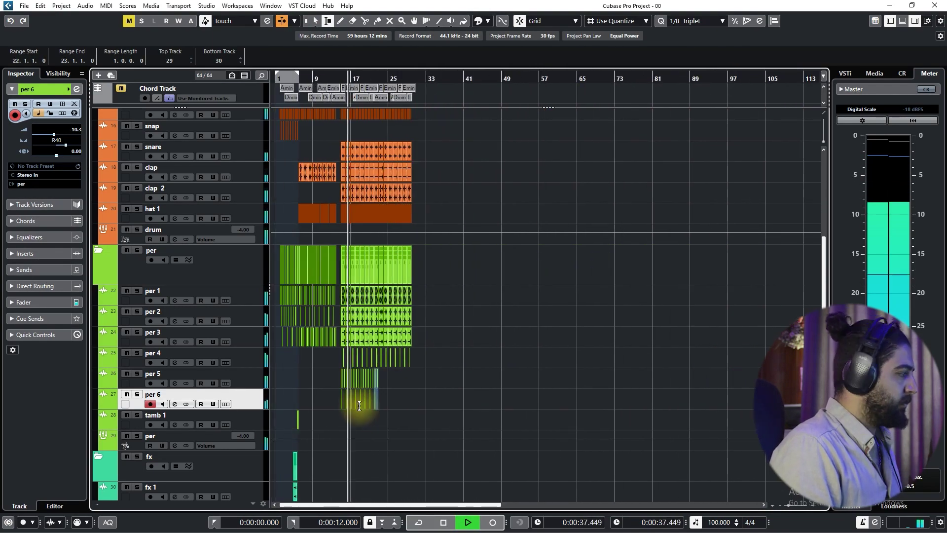
pyautogui.hotkey('ctrl', 'd')
pyautogui.hotkey('ctrl', 'd')
pyautogui.hotkey('ctrl', 'd')
pyautogui.hotkey('ctrl', 'd')
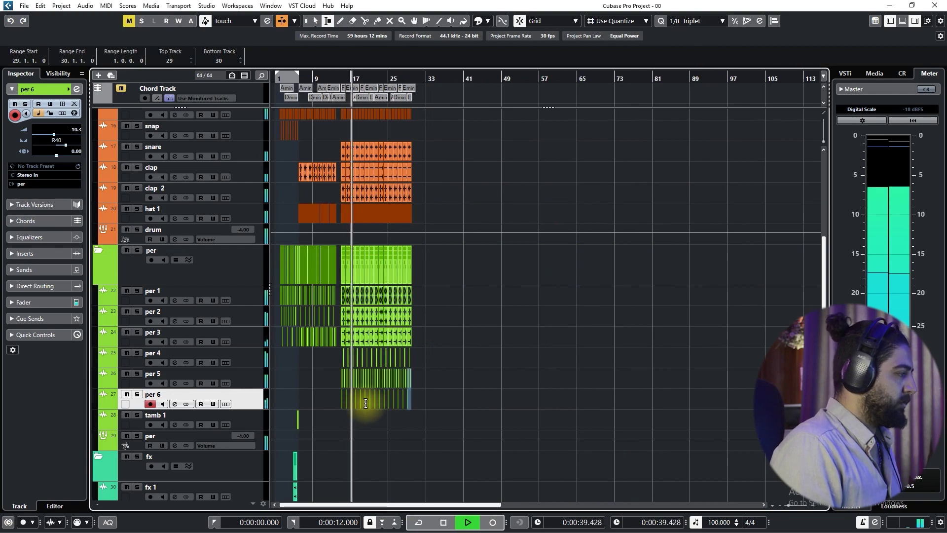
# - Check the repeated per 5 and per 6 pattern against the other percussion tracks during playback
pyautogui.press('1')
pyautogui.scroll(6, 365, 403)
pyautogui.moveTo(326, 386); pyautogui.dragTo(400, 344)
pyautogui.scroll(3, 401, 340)
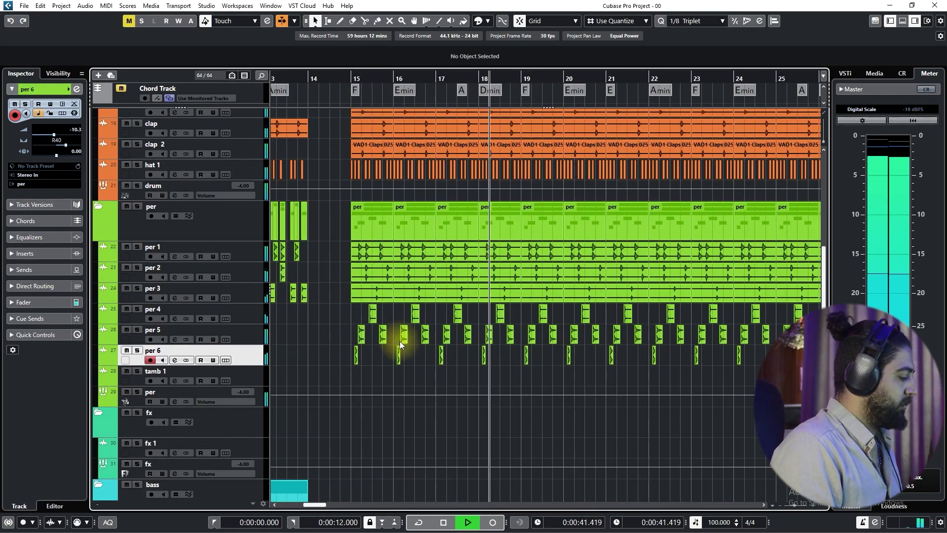
pyautogui.scroll(3, 541, 373)
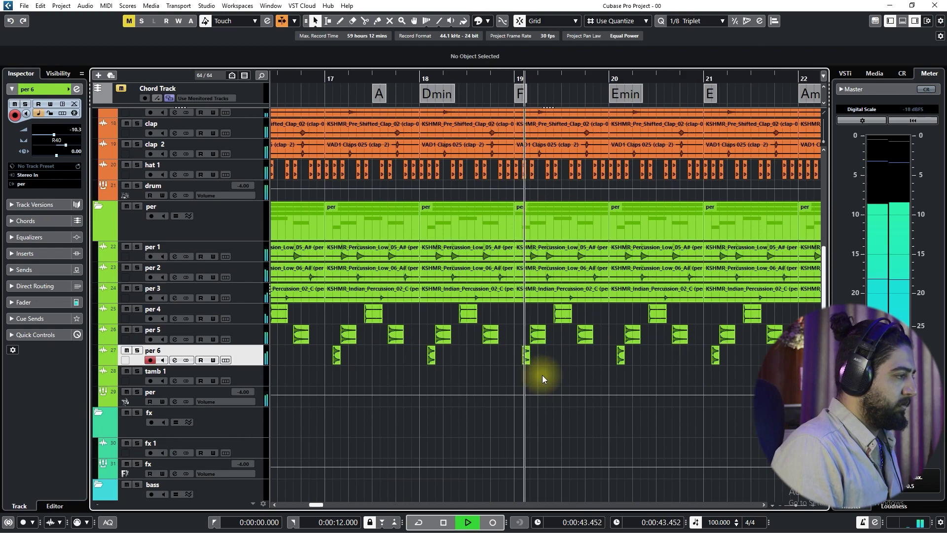
pyautogui.scroll(-5, 543, 375)
pyautogui.scroll(-4, 550, 373)
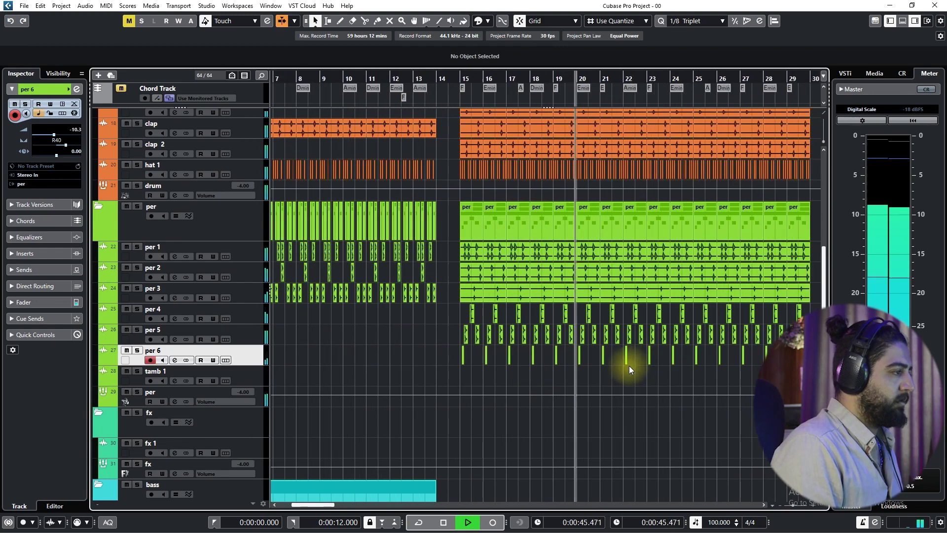
# - Set the clip volume of all per 5 and per 6 darbuka hits from bar 15 through bar 29 to -10 dB
pyautogui.moveTo(645, 333); pyautogui.dragTo(347, 358)
pyautogui.scroll(-2, 389, 60)
pyautogui.scroll(-1, 389, 61)
pyautogui.scroll(-3, 388, 60)
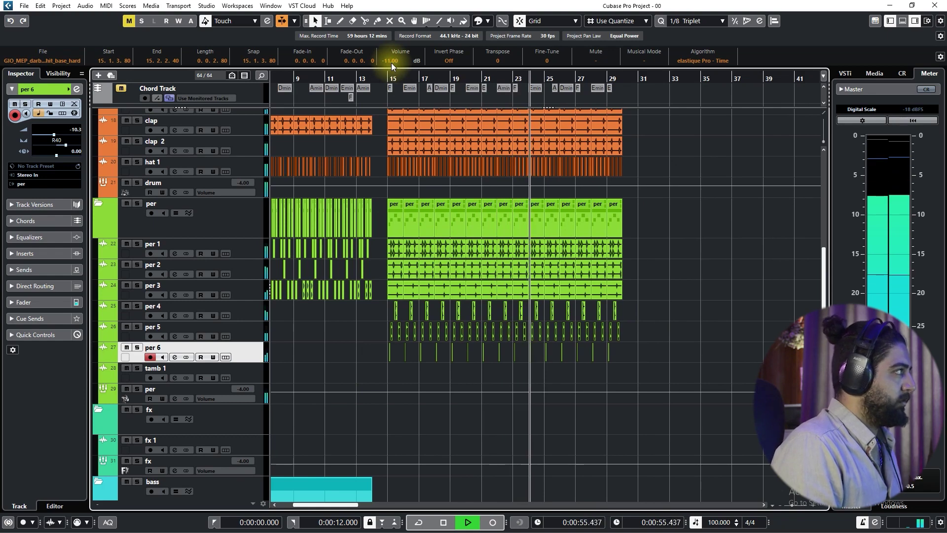
pyautogui.scroll(1, 392, 60)
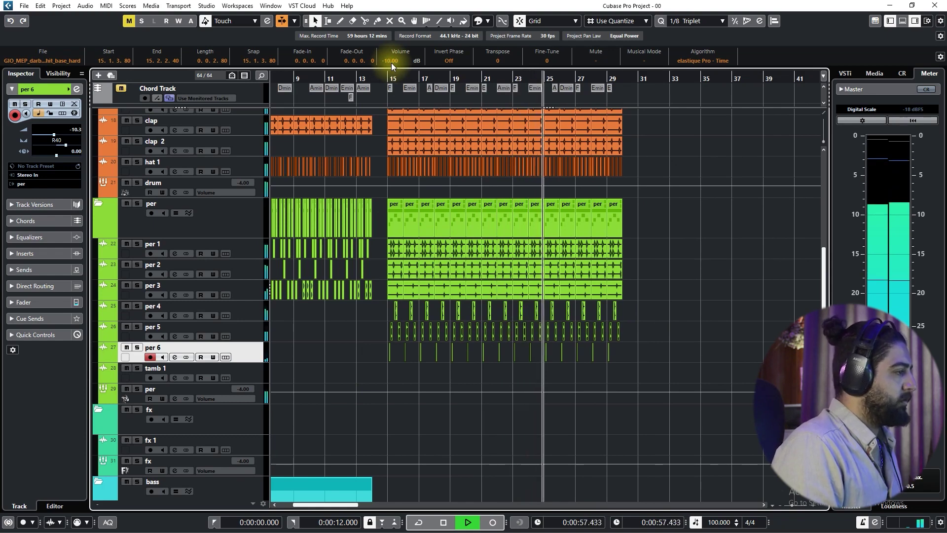
# - Play back the transition from around bar 13 into bar 15 to judge the darbuka layers and the gap before the drums
pyautogui.click(641, 371)
pyautogui.moveTo(640, 368); pyautogui.dragTo(322, 349)
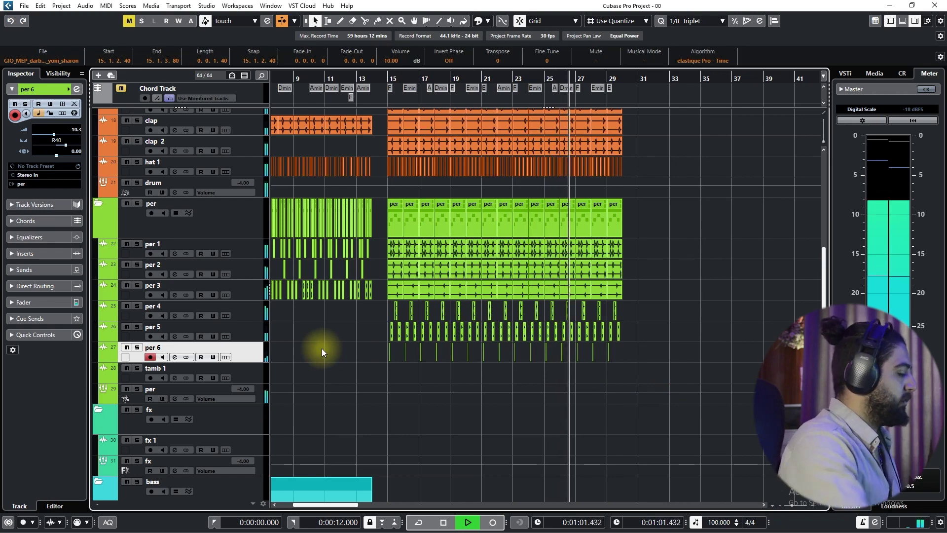
pyautogui.moveTo(360, 80); pyautogui.dragTo(377, 274)
pyautogui.scroll(10, 386, 282)
pyautogui.scroll(1, 394, 290)
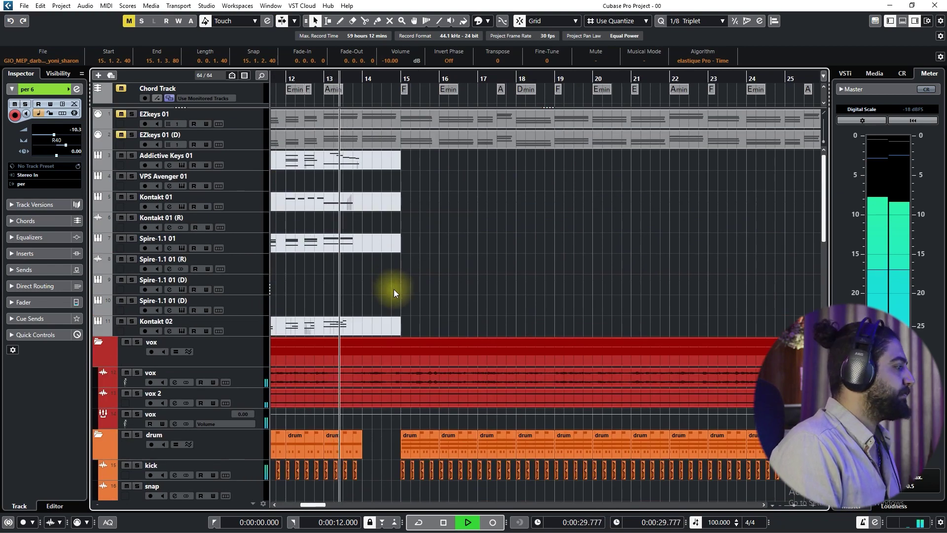
pyautogui.keyDown('ctrl'); pyautogui.scroll(3, 390, 288); pyautogui.keyUp('ctrl')
pyautogui.scroll(-10, 390, 313)
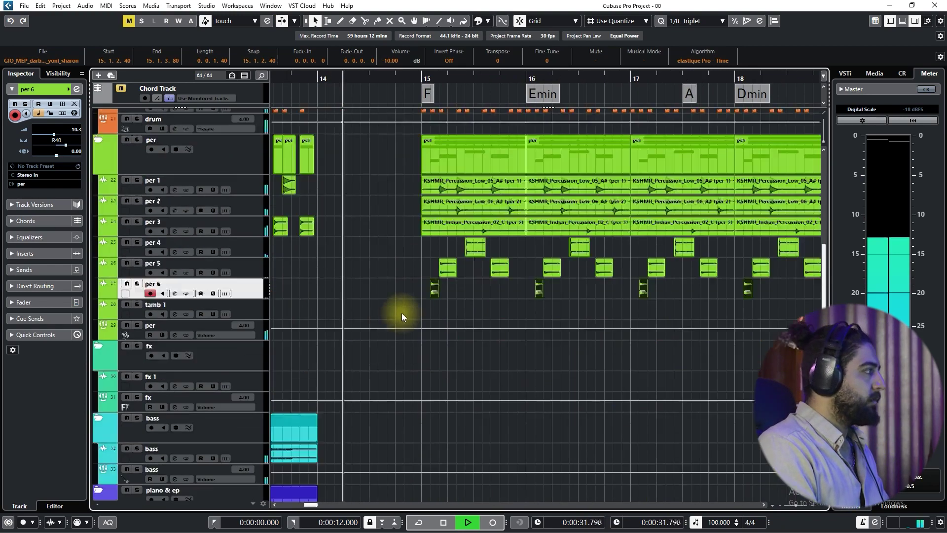
pyautogui.click(407, 200)
pyautogui.click(306, 79)
pyautogui.scroll(10, 246, 217)
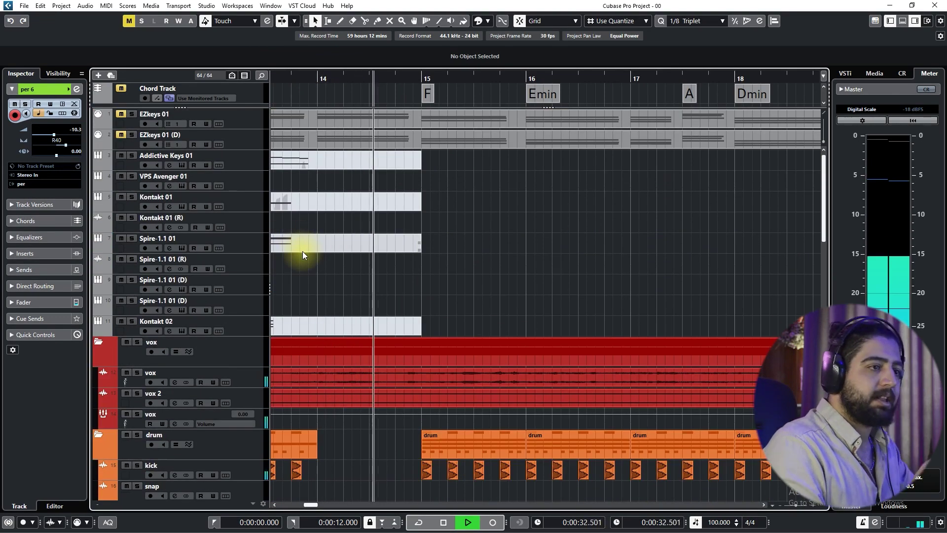
# - Stop playback and add a Kontakt instrument track directly below Kontakt 02, with its output routed to master
pyautogui.press('space')
pyautogui.rightClick(252, 327)
pyautogui.click(540, 221)
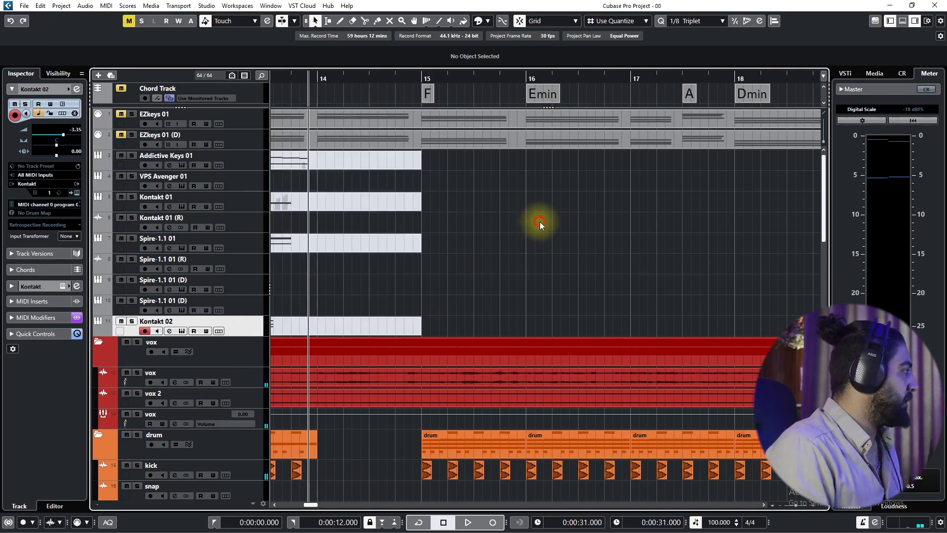
pyautogui.rightClick(240, 324)
pyautogui.moveTo(306, 111)
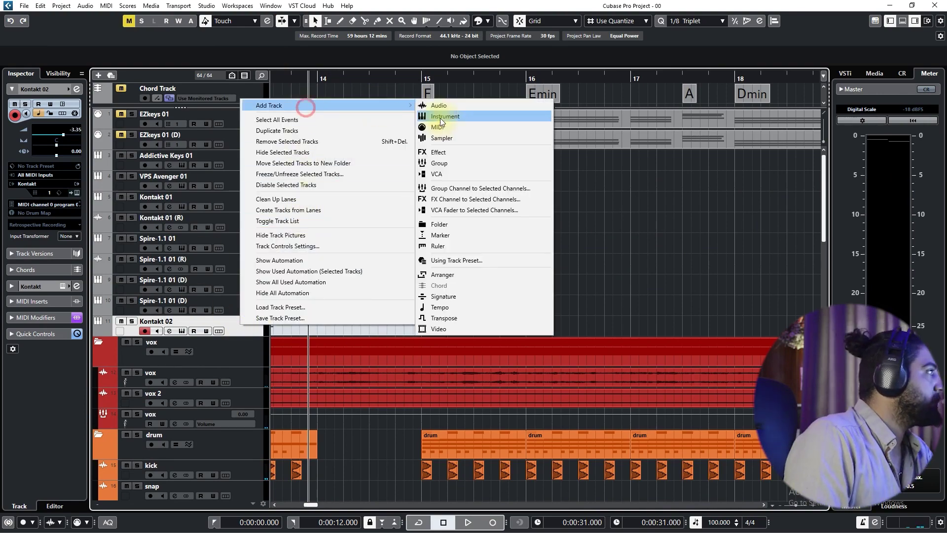
pyautogui.click(444, 117)
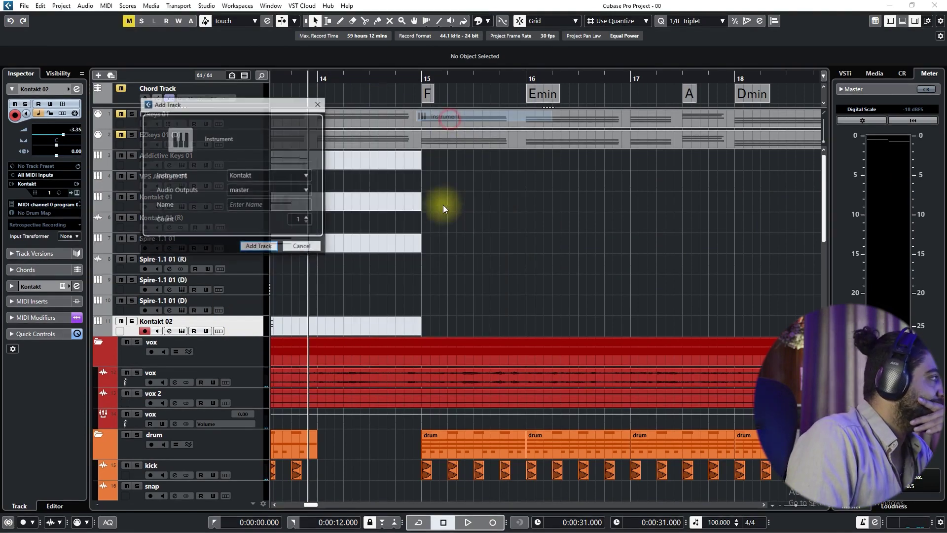
pyautogui.click(259, 247)
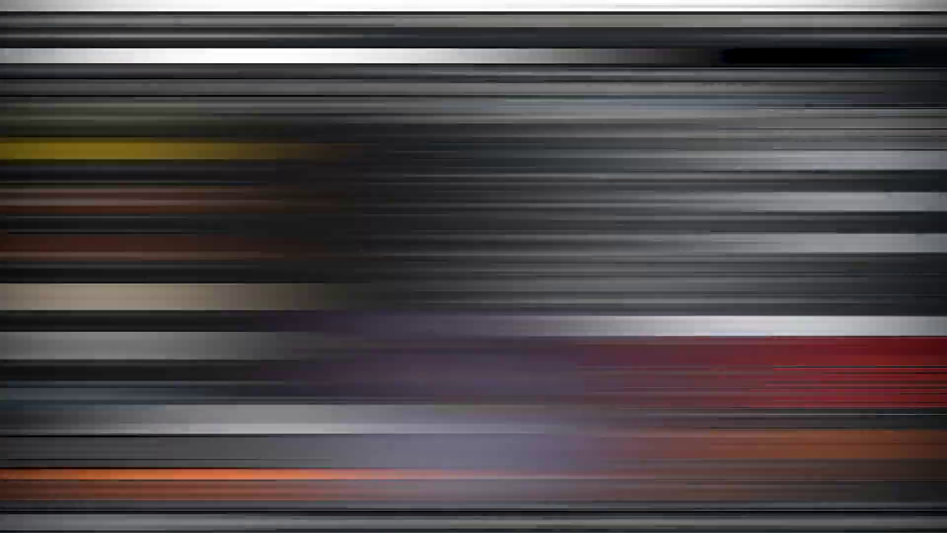
# - Search the Kontakt libraries for "dru" and load Session Kit - Full from Studio Drummer
pyautogui.write('dru')
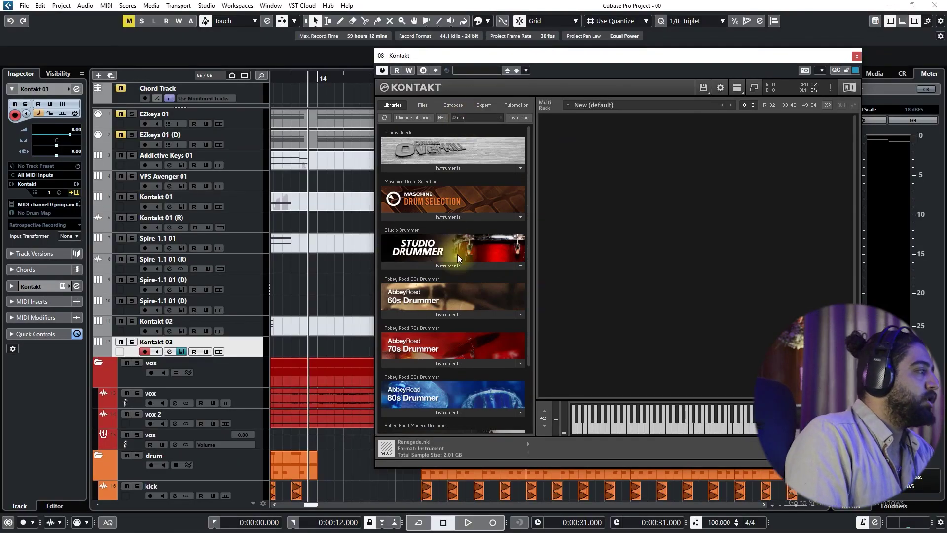
pyautogui.click(461, 266)
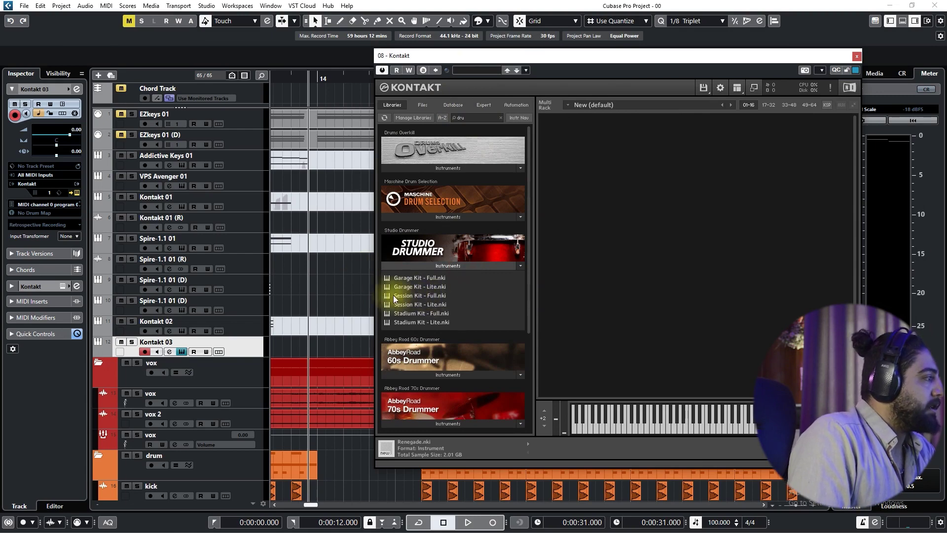
pyautogui.moveTo(403, 300); pyautogui.dragTo(768, 302)
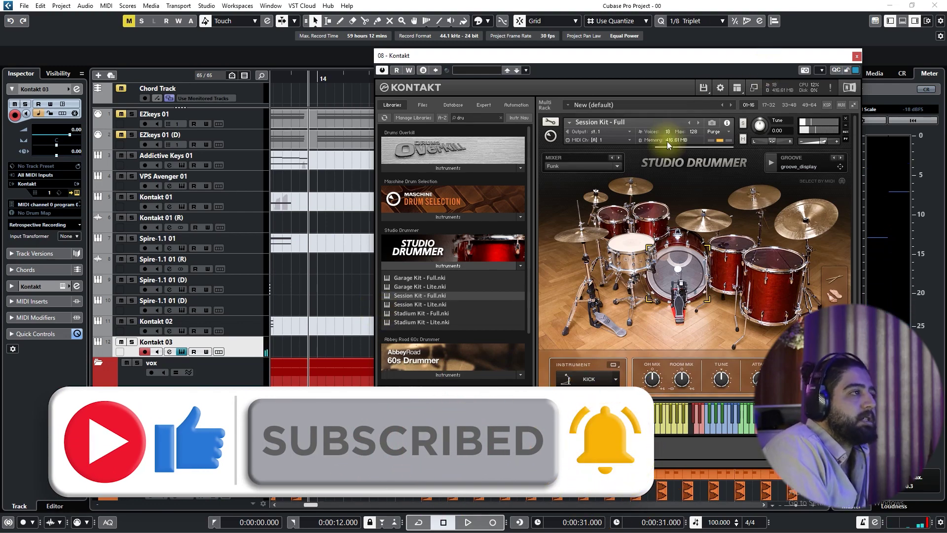
# - Move the Kontakt window out of the way and record a short drum fill on Kontakt 03 in bar 14, leading into bar 15
pyautogui.moveTo(620, 58); pyautogui.dragTo(620, 0)
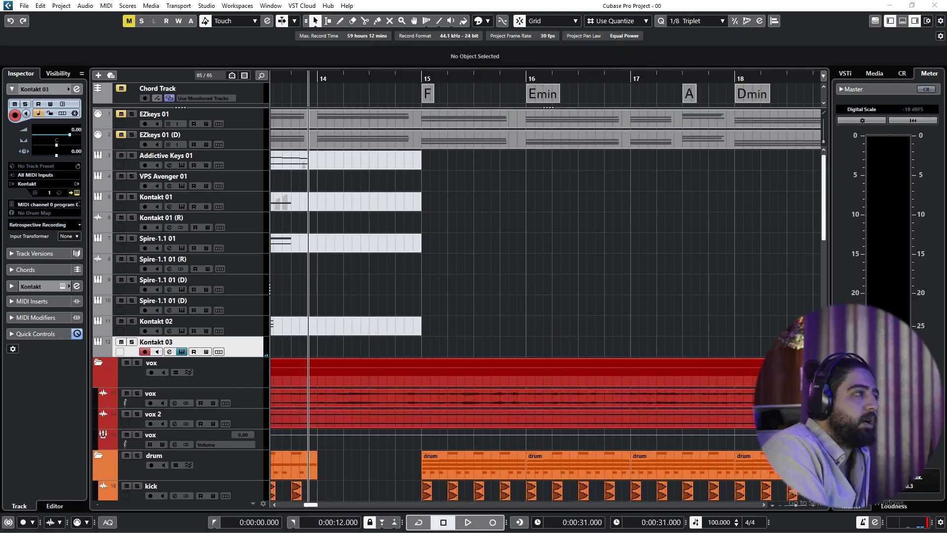
pyautogui.press('KP_Multiply')
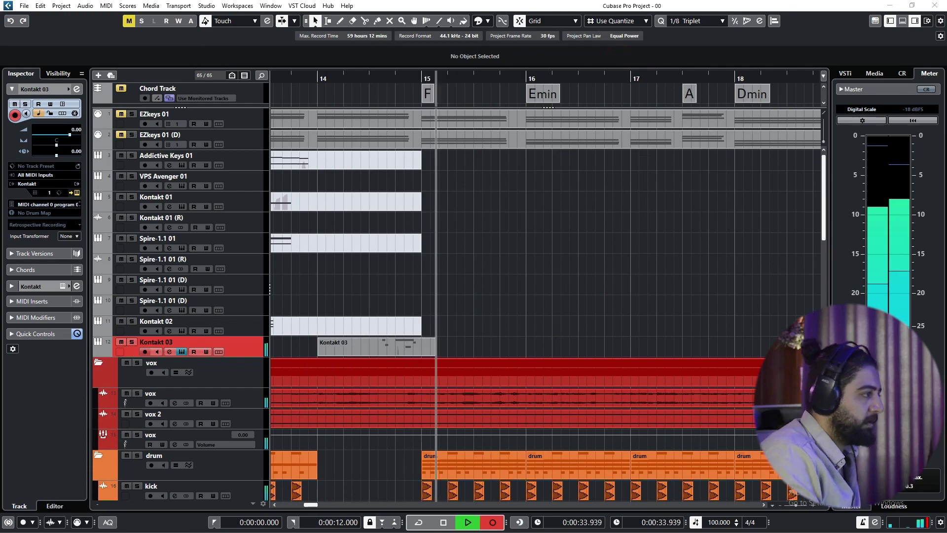
pyautogui.press('space')
pyautogui.press('space')
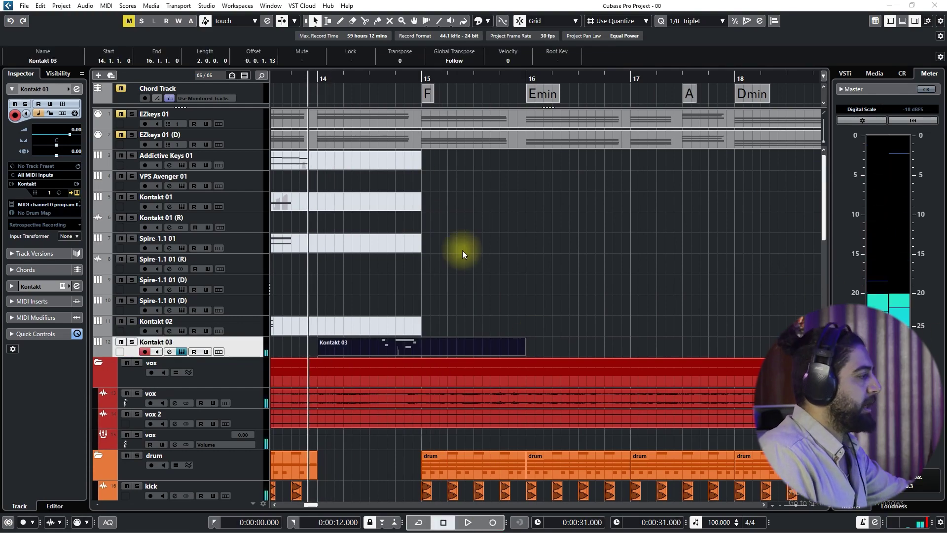
# - Open the recorded Kontakt 03 fill in a separate Key Editor window, focused on its notes in bar 14
pyautogui.click(442, 347)
pyautogui.press('space')
pyautogui.doubleClick(442, 348)
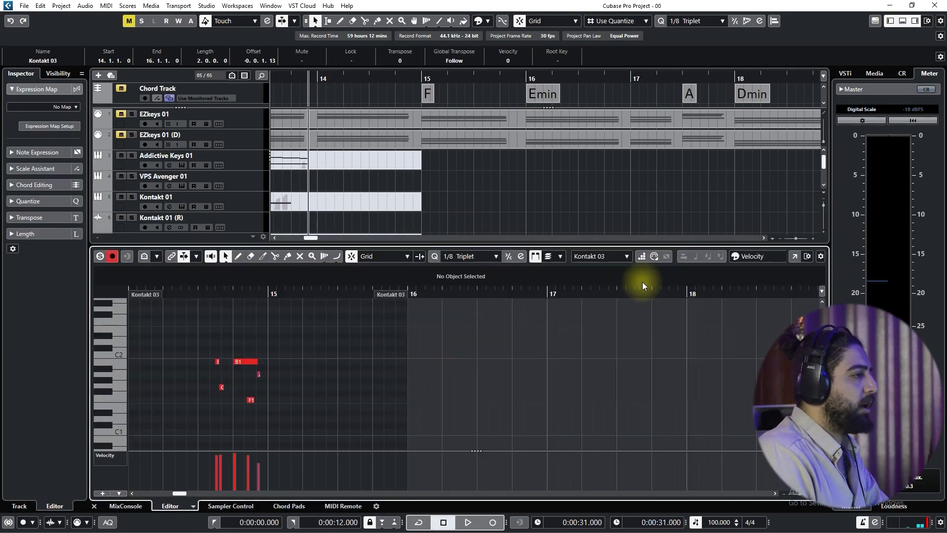
pyautogui.click(795, 258)
pyautogui.press('h')
pyautogui.press('h')
pyautogui.press('h')
pyautogui.press('h')
pyautogui.press('h')
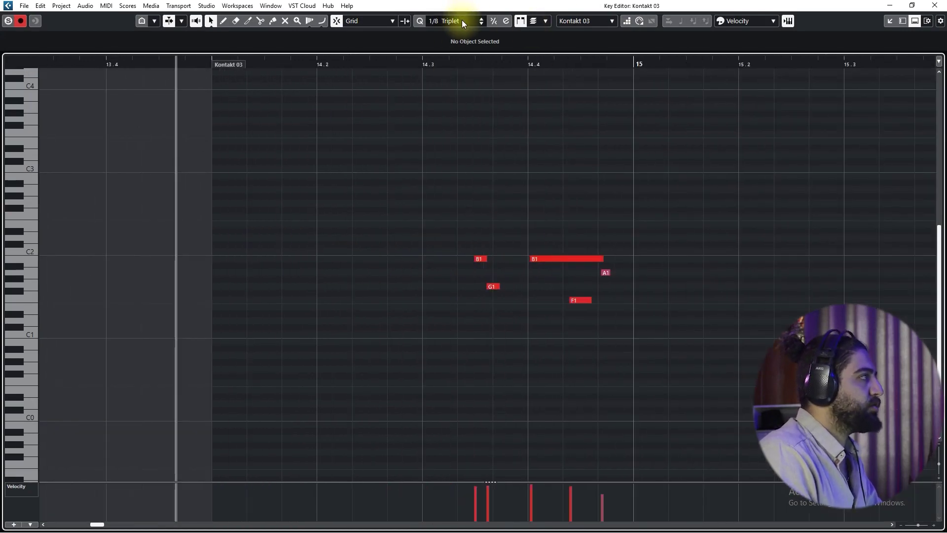
# - Quantize all notes of the drum fill to 1/16 Triplet
pyautogui.scroll(-1, 462, 21)
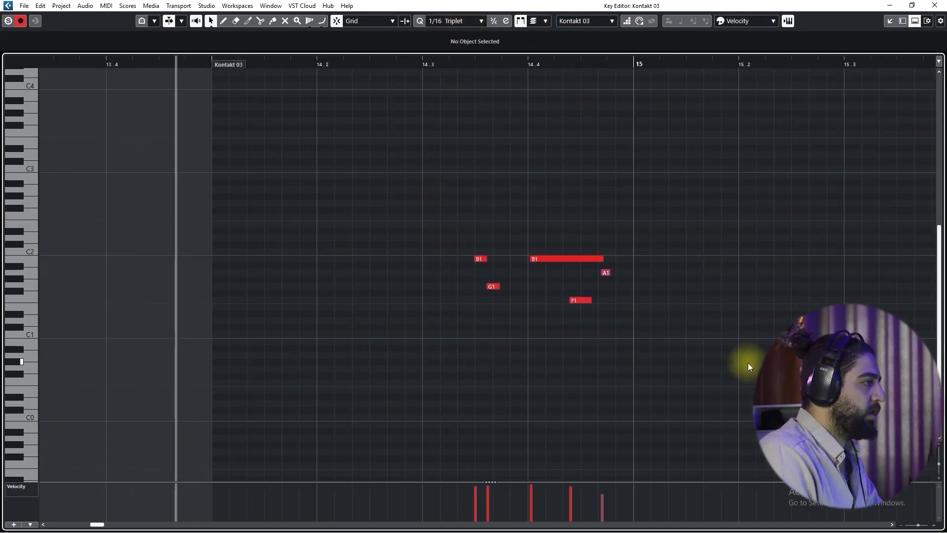
pyautogui.hotkey('ctrl', 'a')
pyautogui.press('q')
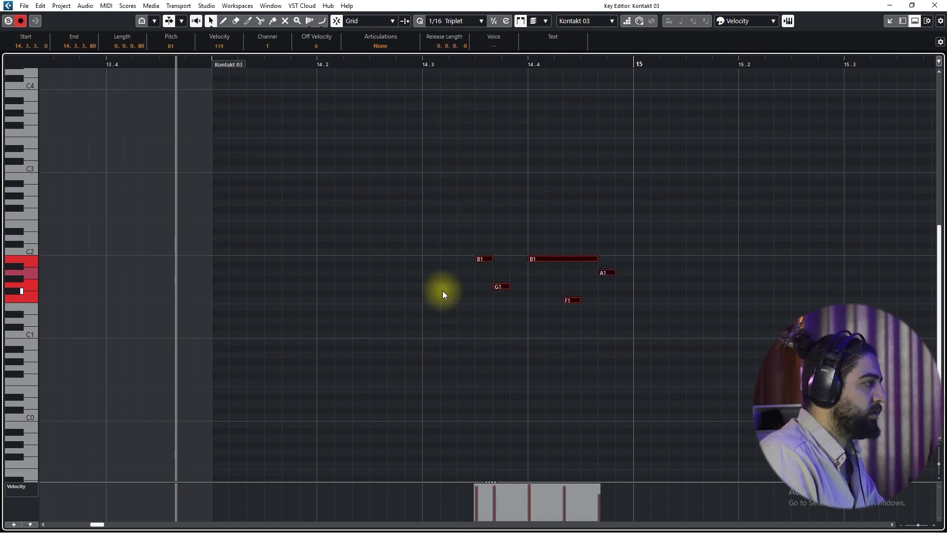
# - Lower all notes of the fill to one equal velocity and play the fill back to check it
pyautogui.click(502, 310)
pyautogui.press('space')
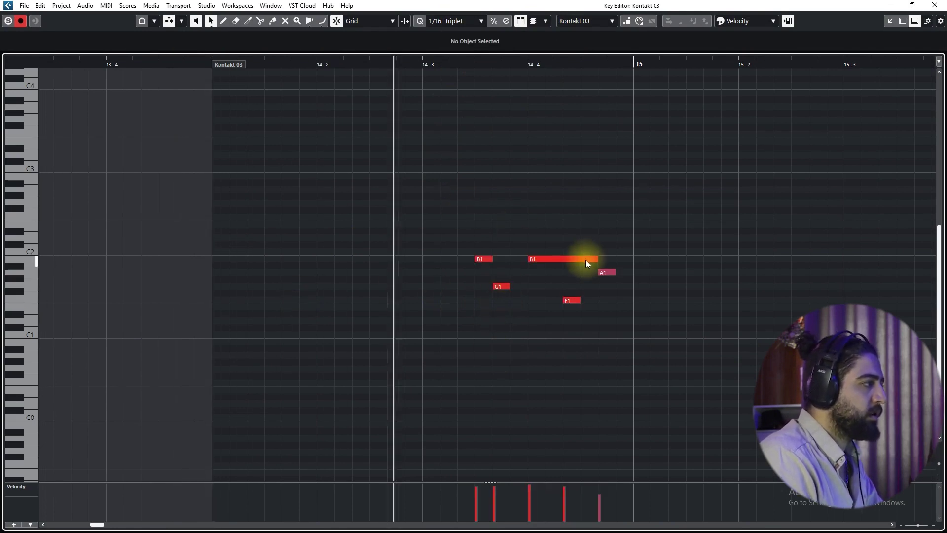
pyautogui.moveTo(466, 243); pyautogui.dragTo(678, 318)
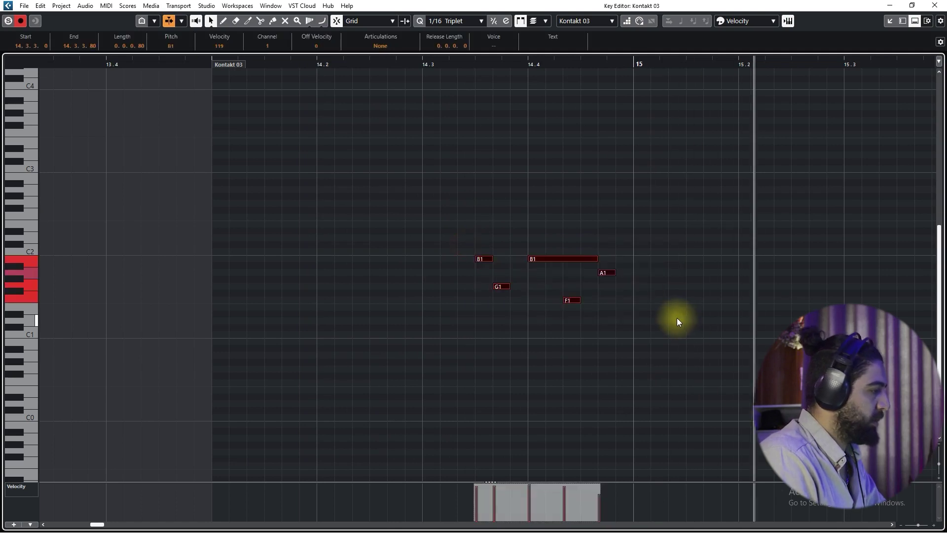
pyautogui.click(675, 316)
pyautogui.press('space')
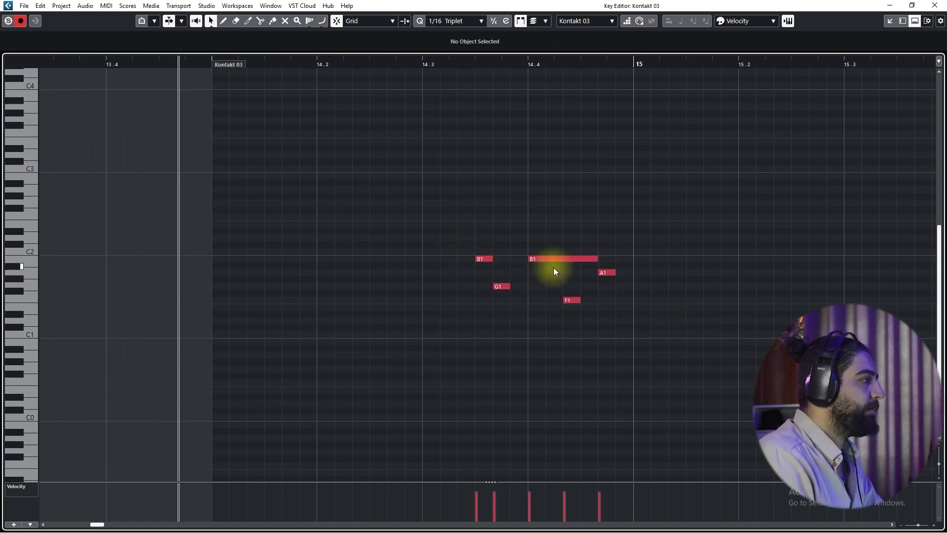
# - Delete the fill's F1 and A1 notes in beat 14.4 and move the first B1 note to E1 at beat 14.3
pyautogui.moveTo(491, 252); pyautogui.dragTo(400, 247)
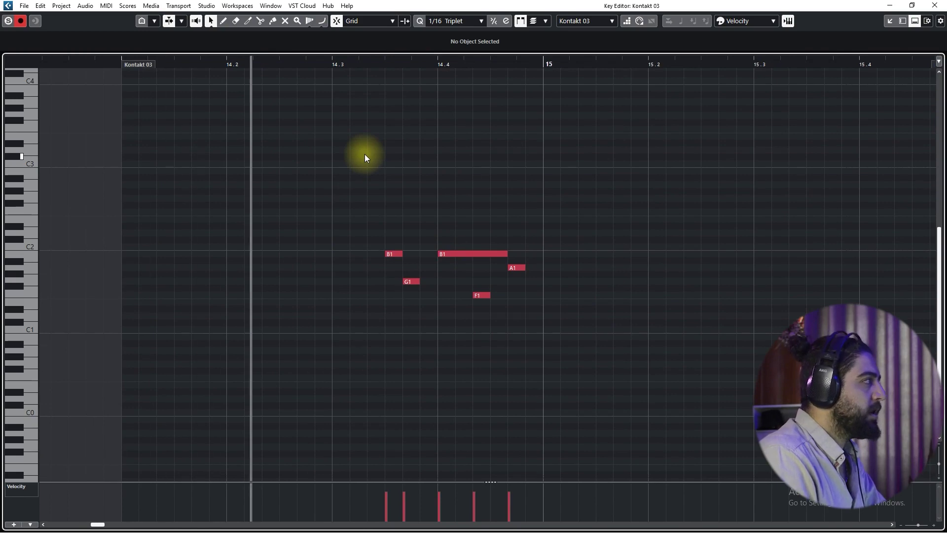
pyautogui.moveTo(459, 283); pyautogui.dragTo(588, 261)
pyautogui.press('Delete')
pyautogui.click(393, 253)
pyautogui.moveTo(394, 254); pyautogui.dragTo(345, 306)
pyautogui.moveTo(304, 290); pyautogui.dragTo(404, 282)
pyautogui.scroll(3, 417, 288)
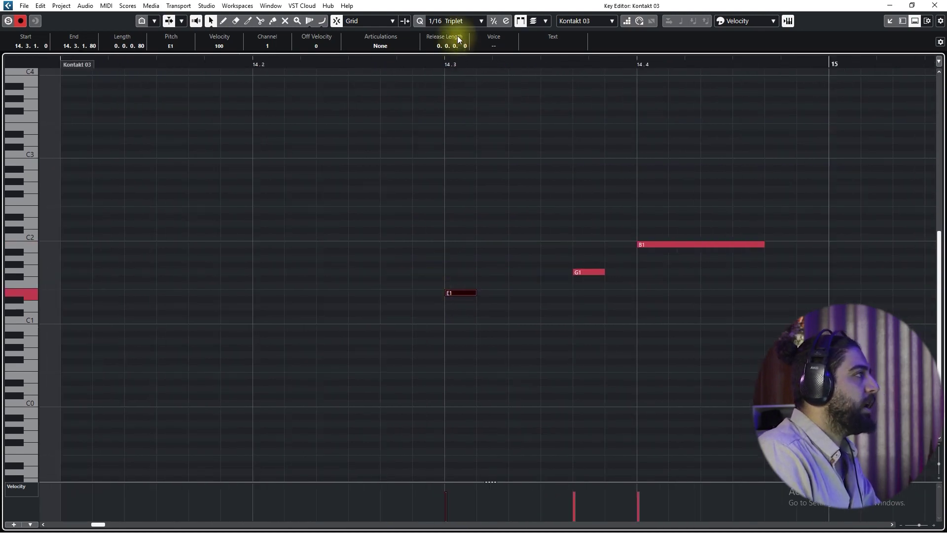
# - Set the quantize grid to 1/32 Triplet and add three short consecutive E1 notes directly before beat 14.3
pyautogui.click(441, 25)
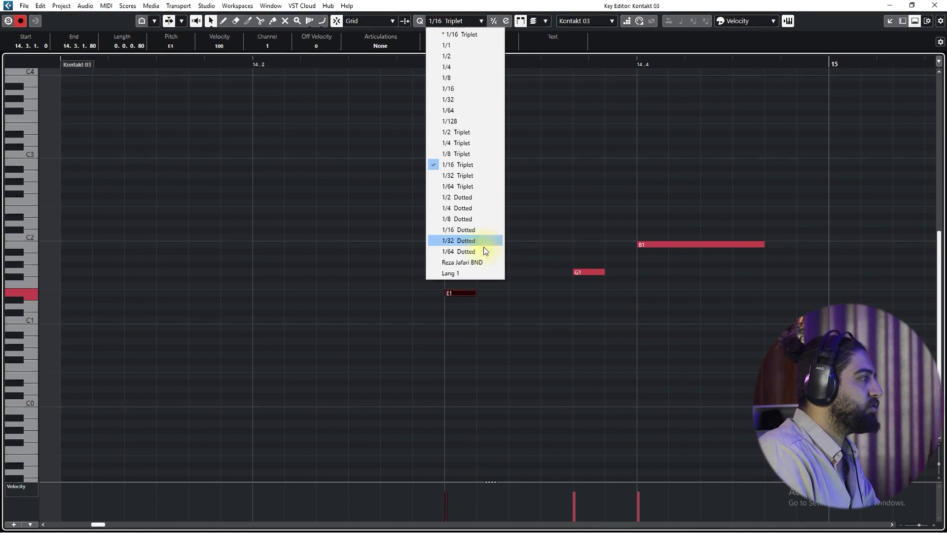
pyautogui.click(455, 176)
pyautogui.moveTo(459, 293); pyautogui.dragTo(410, 294)
pyautogui.keyDown('alt'); pyautogui.click(413, 294); pyautogui.keyUp('alt')
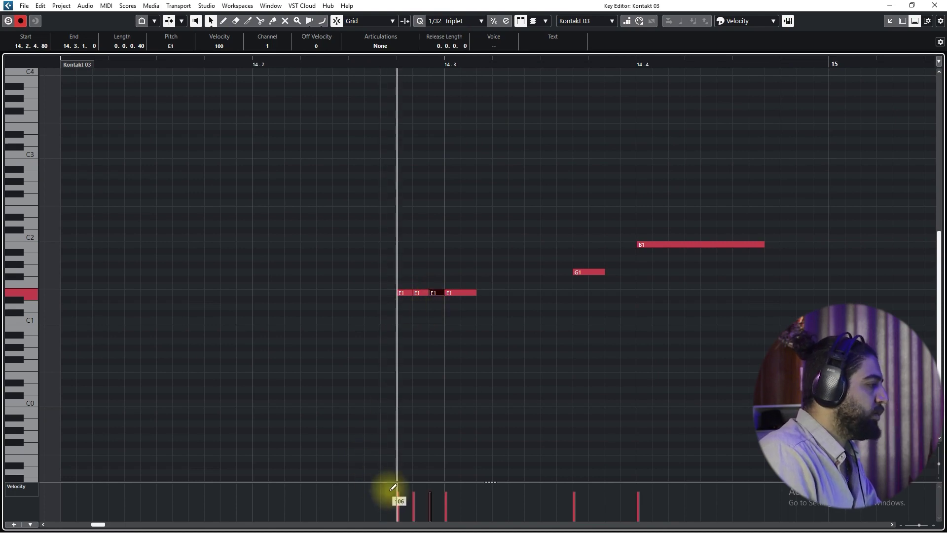
# - Enlarge the velocity lane and play the fill from beat 14.2 to check the added E1 notes
pyautogui.moveTo(393, 482); pyautogui.dragTo(395, 390)
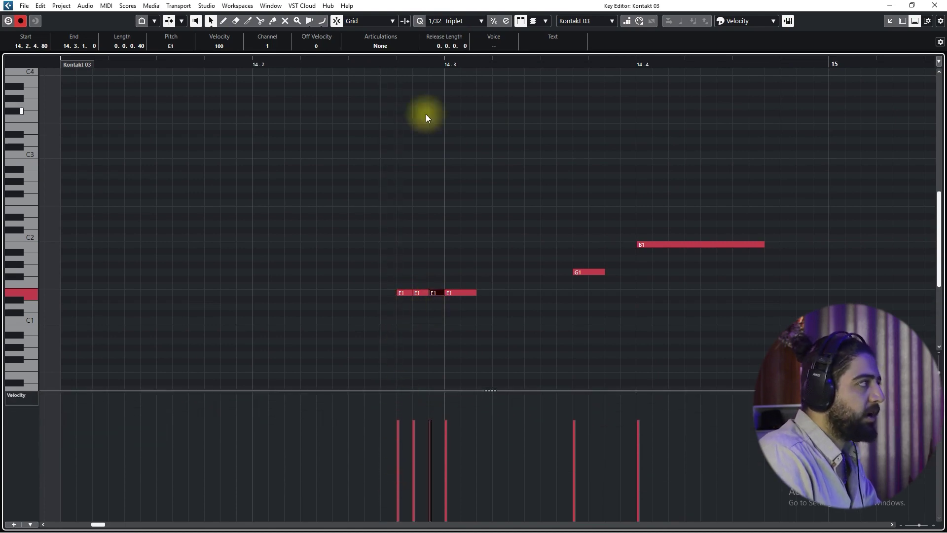
pyautogui.moveTo(446, 64); pyautogui.dragTo(250, 70)
pyautogui.moveTo(464, 230); pyautogui.dragTo(462, 326)
pyautogui.press('space')
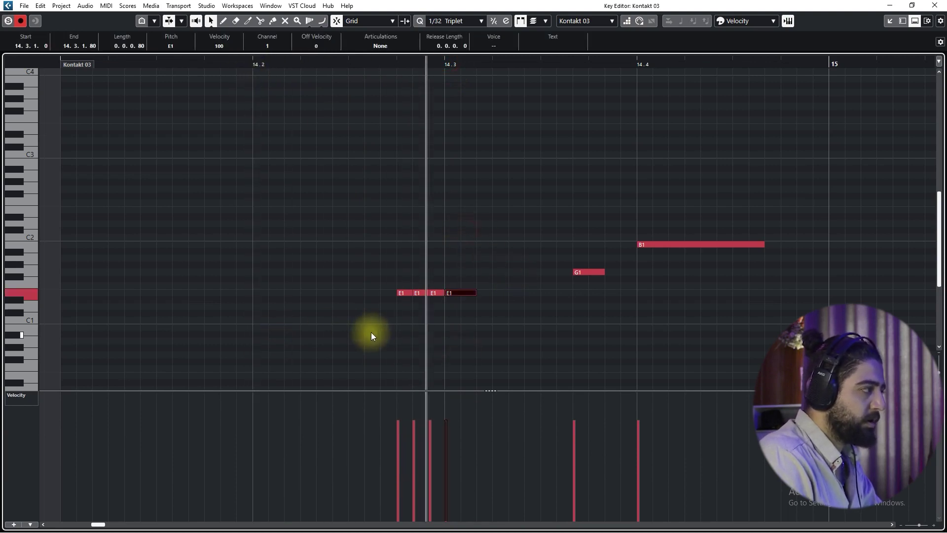
pyautogui.press('space')
pyautogui.press('space')
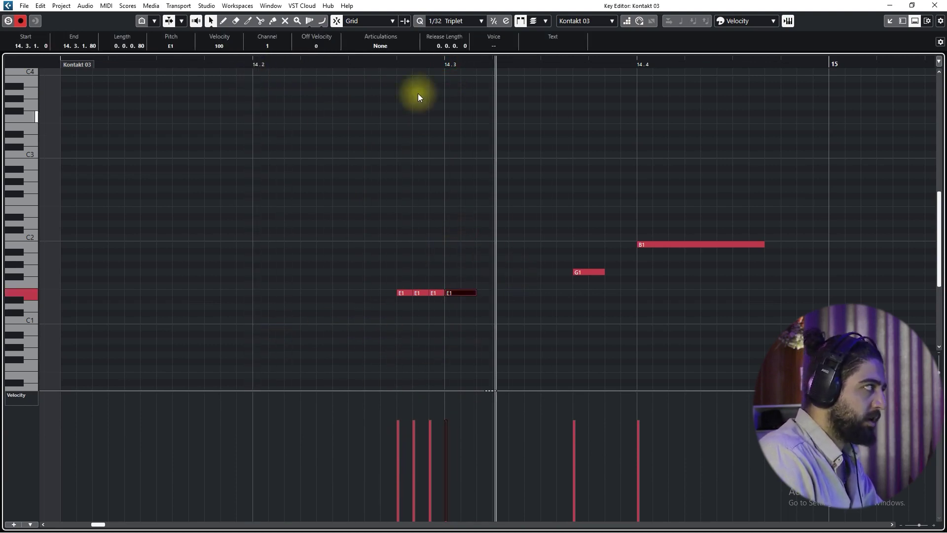
pyautogui.press('space')
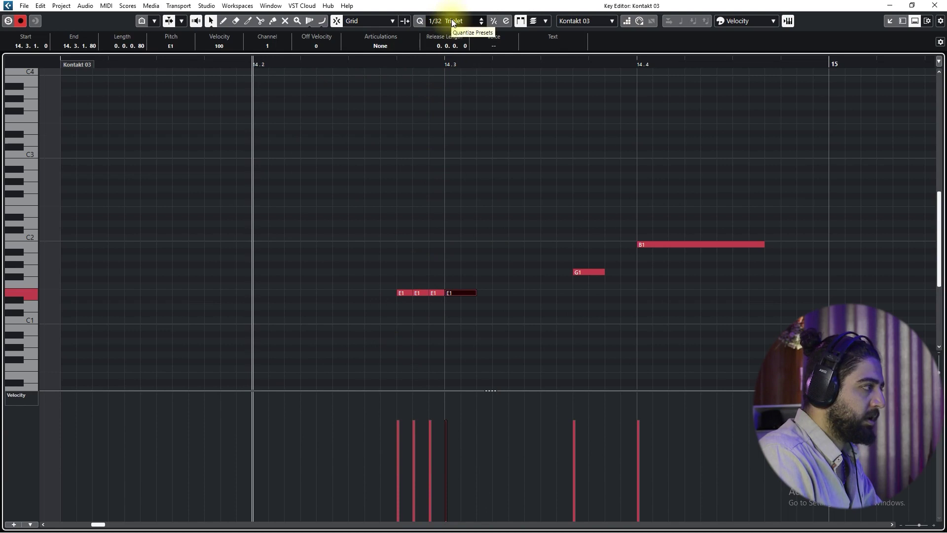
# - Shape the three short E1 notes into a rising velocity ramp from 64 to about 88 and play it back
pyautogui.click(400, 455)
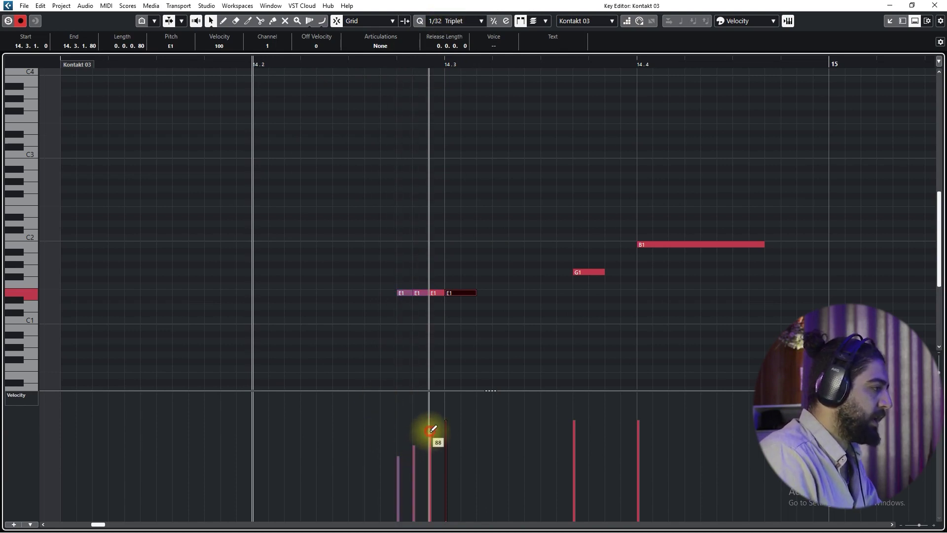
pyautogui.click(430, 430)
pyautogui.moveTo(459, 333); pyautogui.dragTo(472, 208)
pyautogui.click(490, 200)
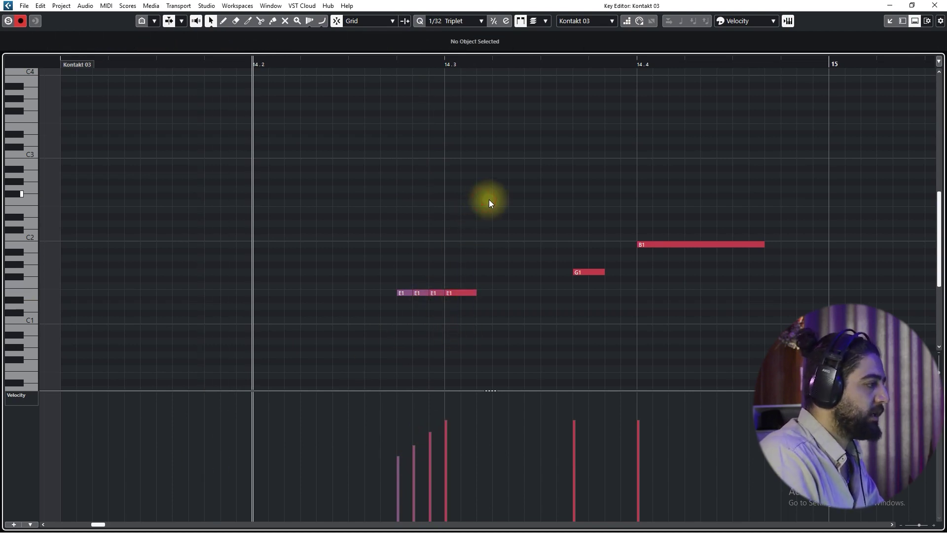
pyautogui.press('space')
pyautogui.press('space')
# - Set the quantize grid to 1/16 Triplet, copy the G1 note to F1 at 14.3.2.40 and play the fill
pyautogui.click(466, 21)
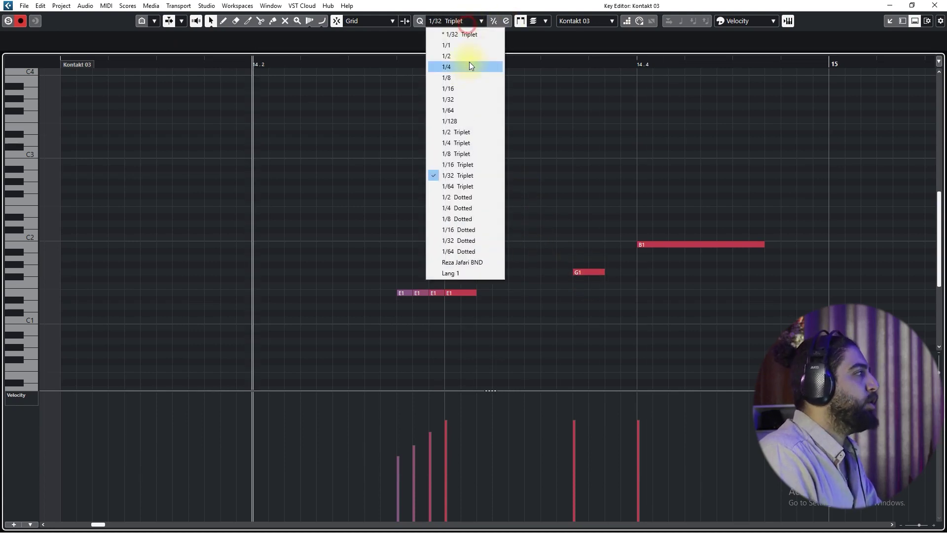
pyautogui.click(454, 165)
pyautogui.moveTo(589, 272); pyautogui.dragTo(524, 286)
pyautogui.press('space')
pyautogui.press('space')
pyautogui.press('space')
pyautogui.press('space')
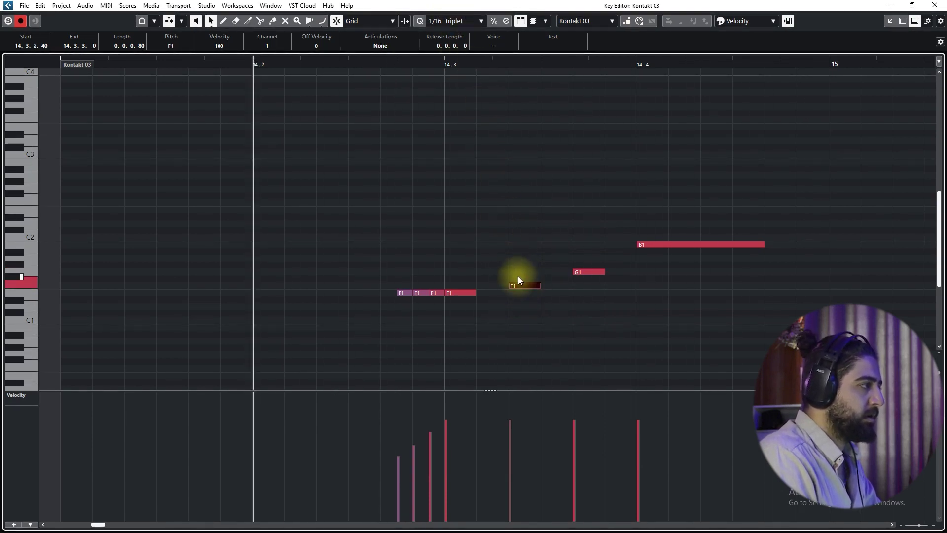
# - Move the F1 note to 14.3.3.0, directly before the G1 note, and play the fill
pyautogui.moveTo(523, 288); pyautogui.dragTo(543, 288)
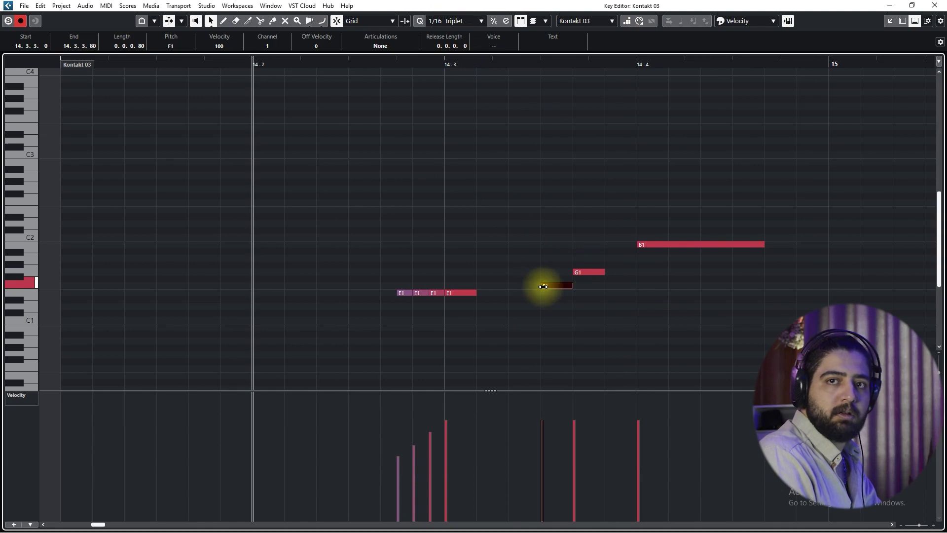
pyautogui.press('space')
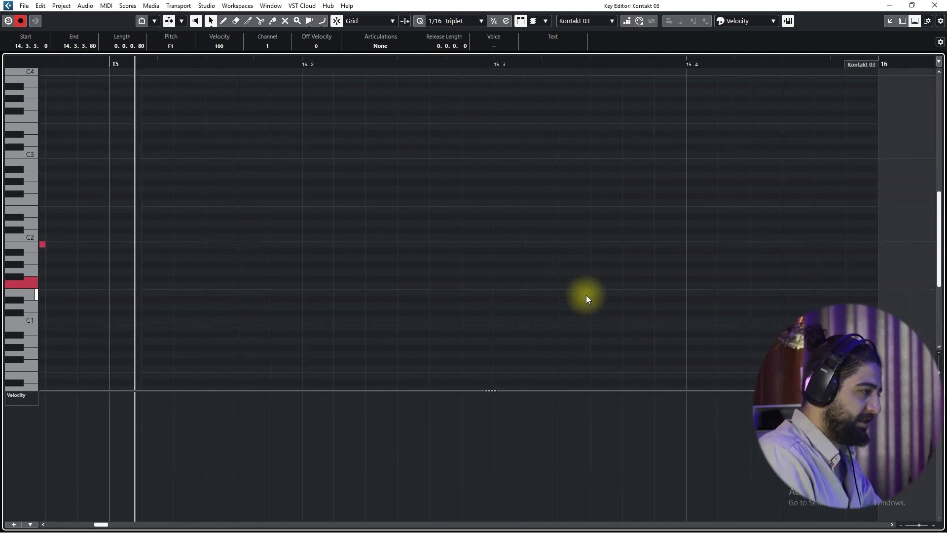
pyautogui.press('space')
pyautogui.moveTo(656, 239); pyautogui.dragTo(307, 173)
pyautogui.scroll(-4, 582, 276)
pyautogui.moveTo(617, 280); pyautogui.dragTo(398, 237)
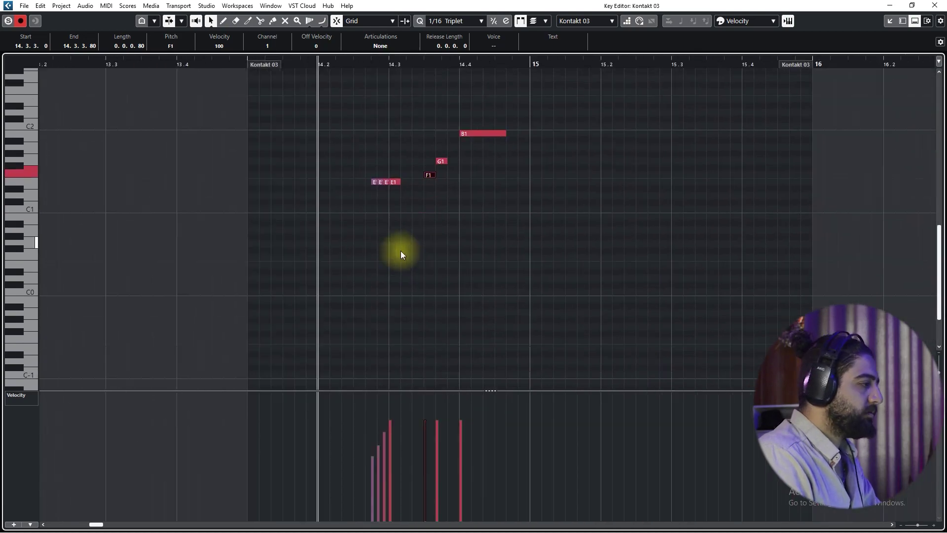
# - Raise the F1, G1 and B1 notes to maximum velocity and play the fill to check them
pyautogui.moveTo(435, 201); pyautogui.dragTo(520, 119)
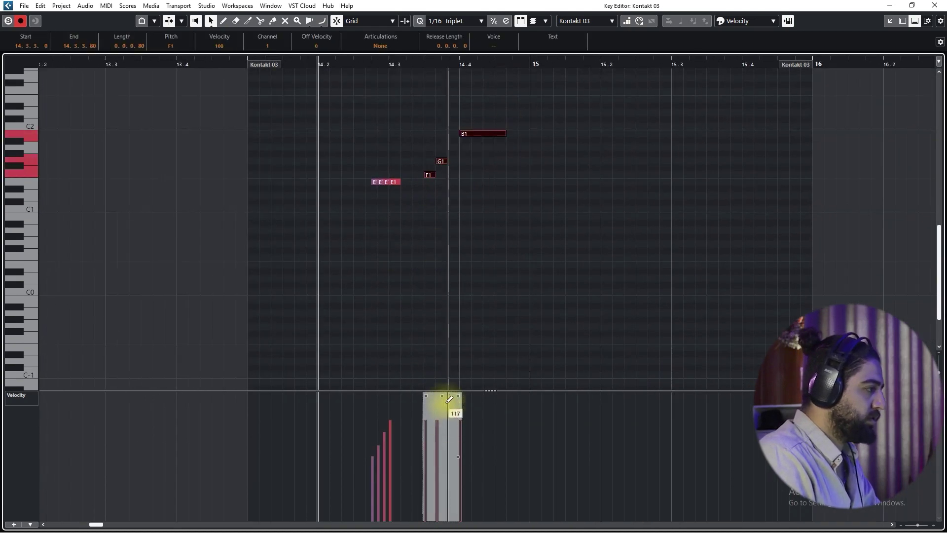
pyautogui.moveTo(442, 393); pyautogui.dragTo(440, 221)
pyautogui.click(512, 271)
pyautogui.press('space')
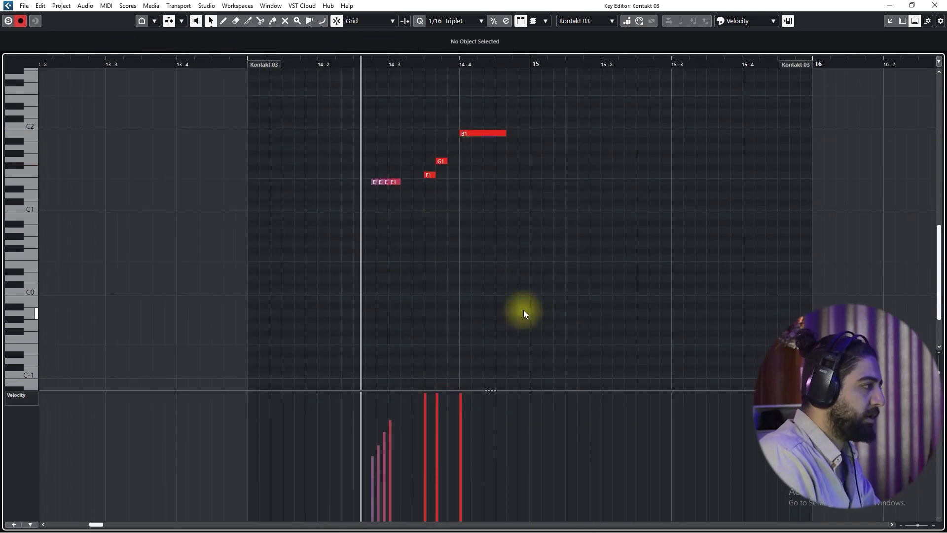
pyautogui.press('space')
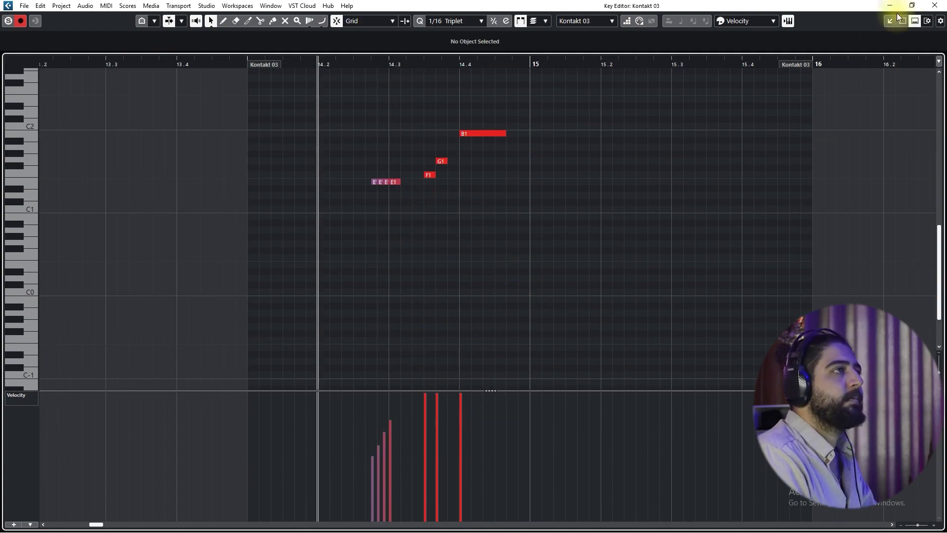
# - Return to the project arrangement without the note editor and rename the Kontakt 03 track as tom
pyautogui.click(892, 20)
pyautogui.click(904, 21)
pyautogui.moveTo(374, 315); pyautogui.dragTo(499, 244)
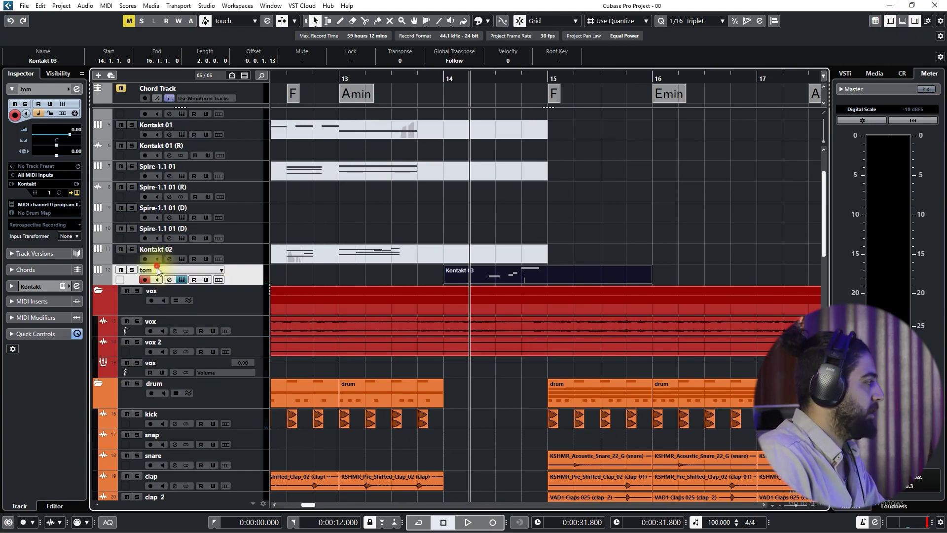
# - Move the tom track into the drum folder below hat 1 and match its colour to the folder's orange
pyautogui.scroll(-5, 172, 495)
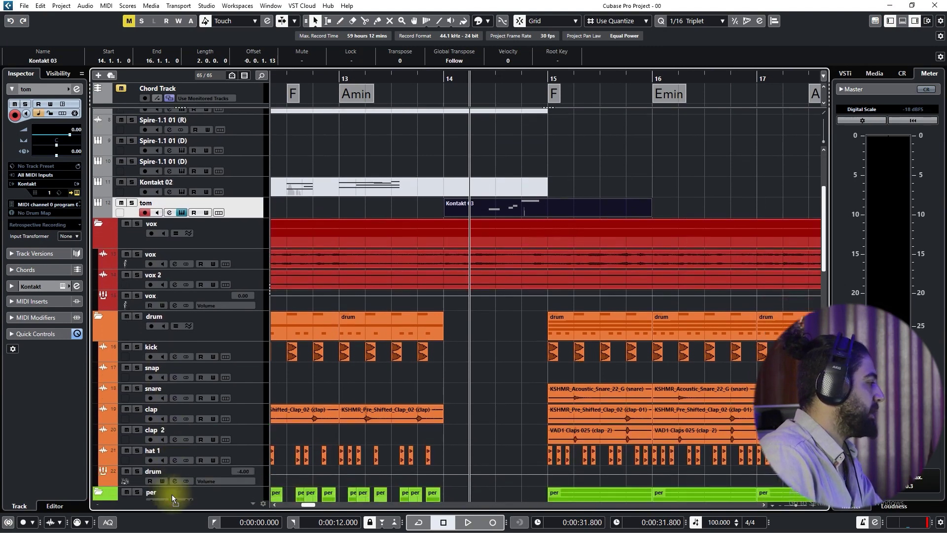
pyautogui.moveTo(169, 419); pyautogui.dragTo(168, 420)
pyautogui.click(108, 418)
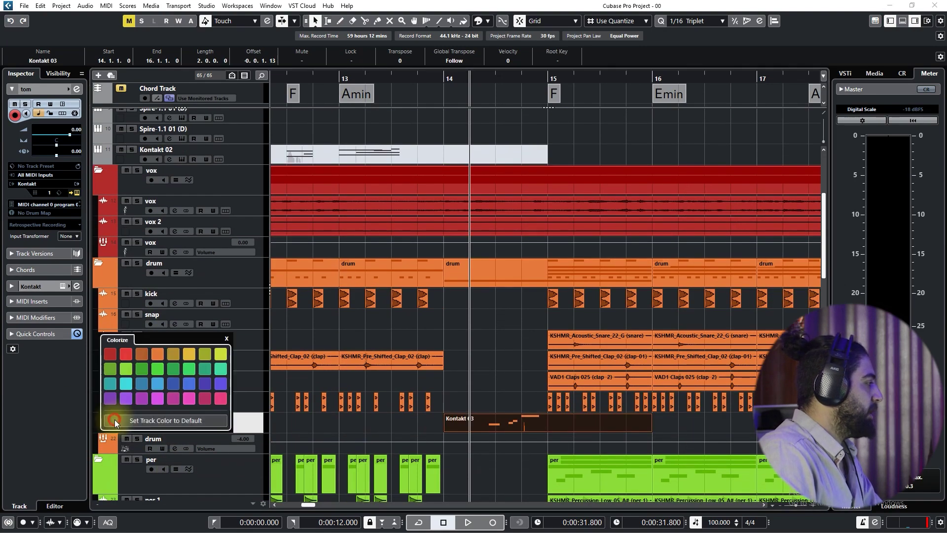
pyautogui.click(385, 331)
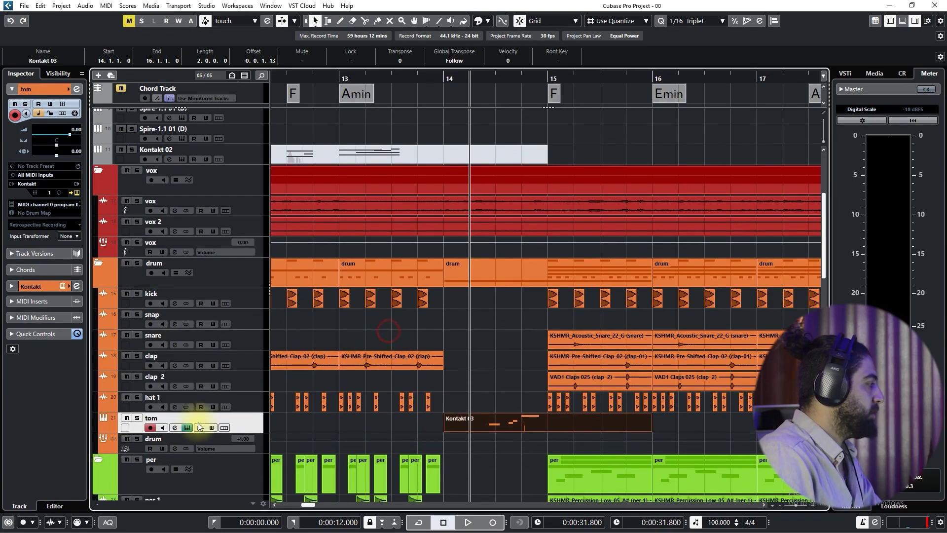
# - Route the tom track's output to the drum group and close its channel settings
pyautogui.click(173, 427)
pyautogui.click(469, 107)
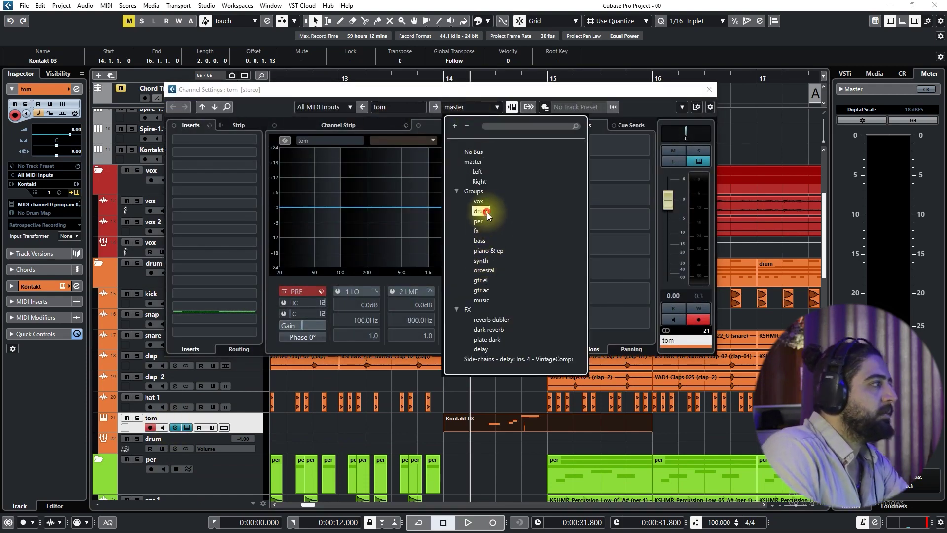
pyautogui.click(486, 212)
pyautogui.click(710, 89)
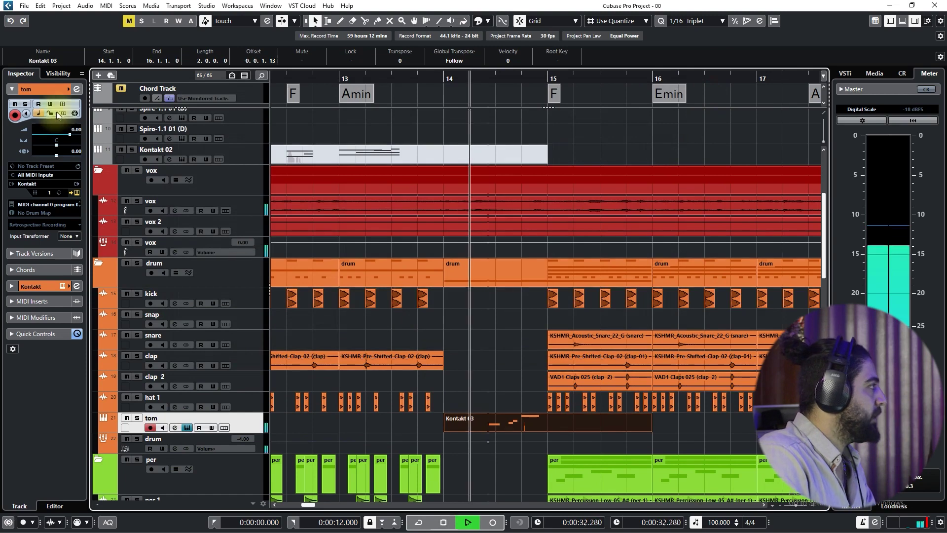
# - Lower the tom track's volume to -5.86 dB and play the fill in context
pyautogui.click(60, 136)
pyautogui.press('space')
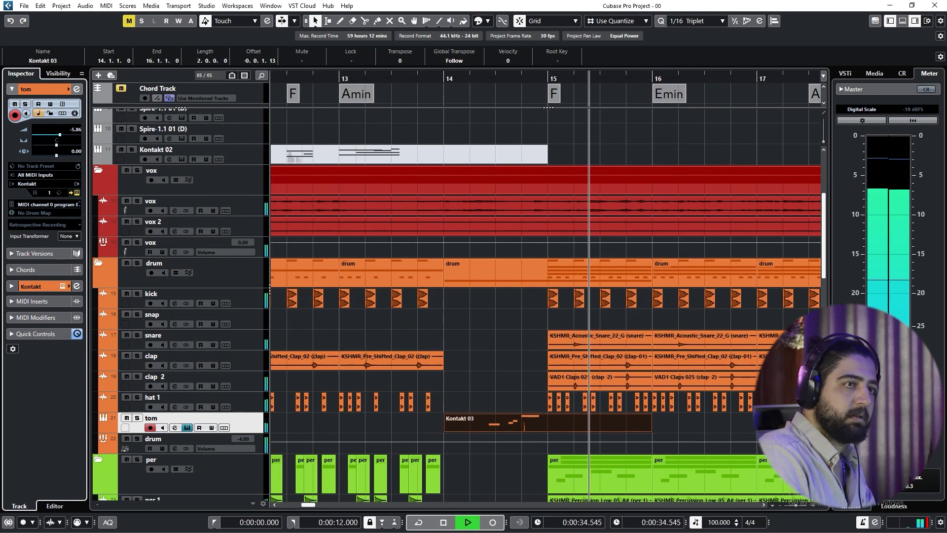
pyautogui.press('space')
pyautogui.press('space')
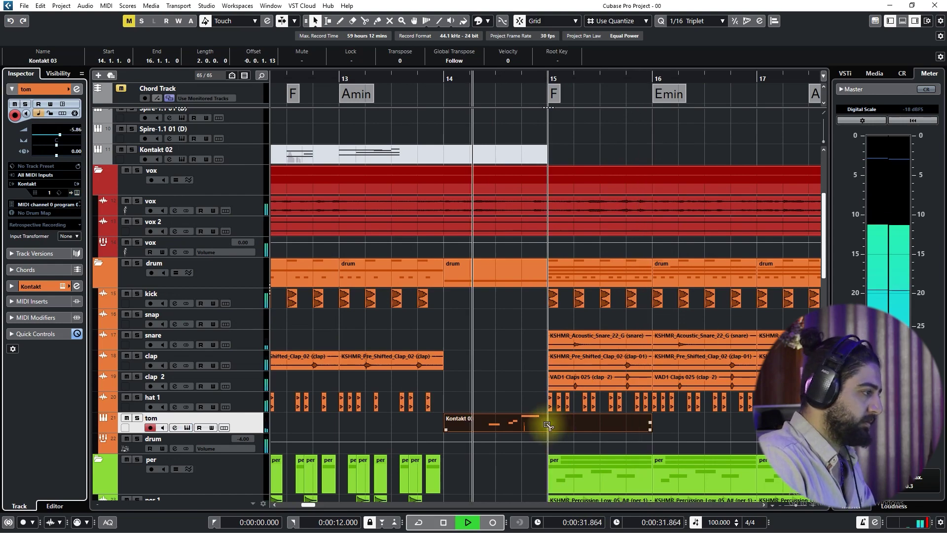
# - Split the tom fill event at bar 15 and remove the empty part after it
pyautogui.keyDown('alt'); pyautogui.click(546, 424); pyautogui.keyUp('alt')
pyautogui.click(562, 425)
pyautogui.moveTo(562, 425); pyautogui.dragTo(503, 424)
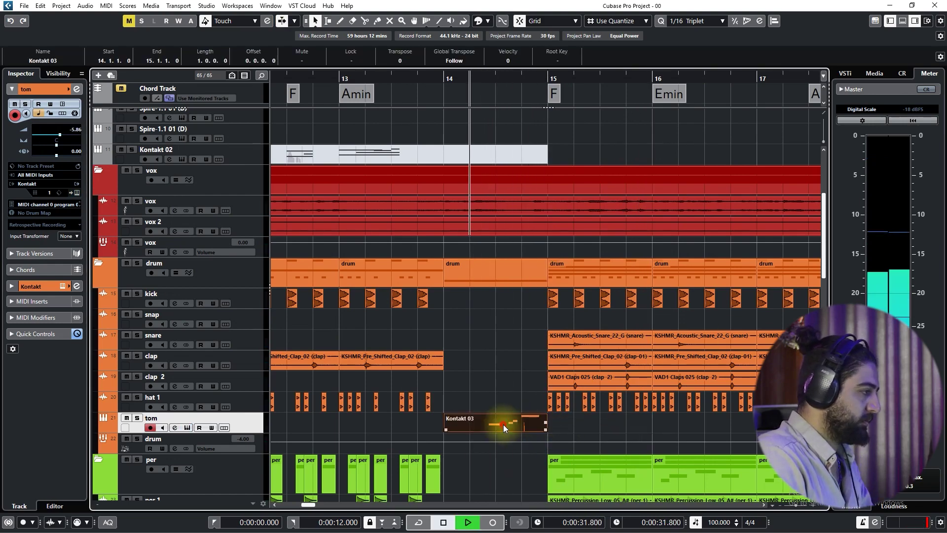
# - Open the tom fill's notes and raise the velocities of the four E1 notes together, bringing the first to 78
pyautogui.doubleClick(503, 424)
pyautogui.moveTo(278, 409); pyautogui.dragTo(442, 366)
pyautogui.press('space')
pyautogui.moveTo(340, 389); pyautogui.dragTo(381, 355)
pyautogui.keyDown('ctrl'); pyautogui.scroll(6, 356, 455); pyautogui.keyUp('ctrl')
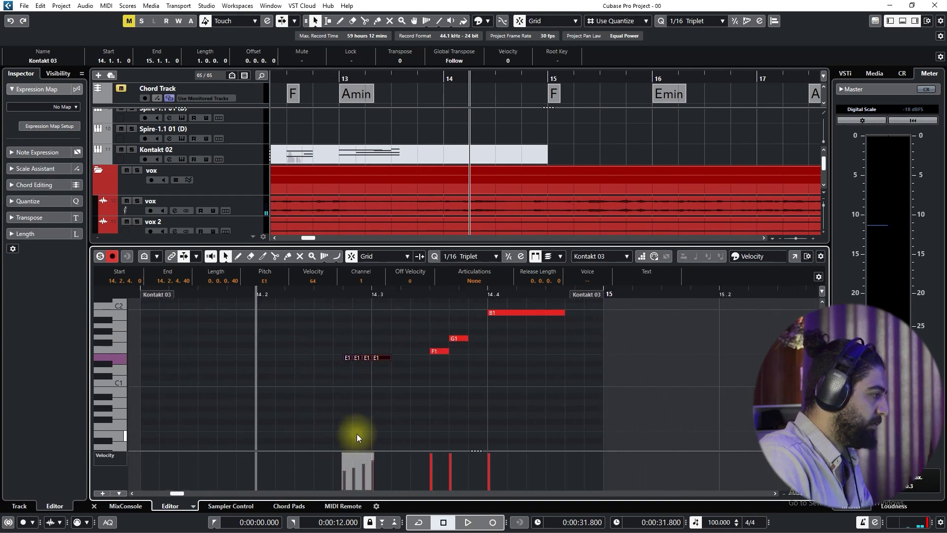
pyautogui.moveTo(358, 452); pyautogui.dragTo(358, 444)
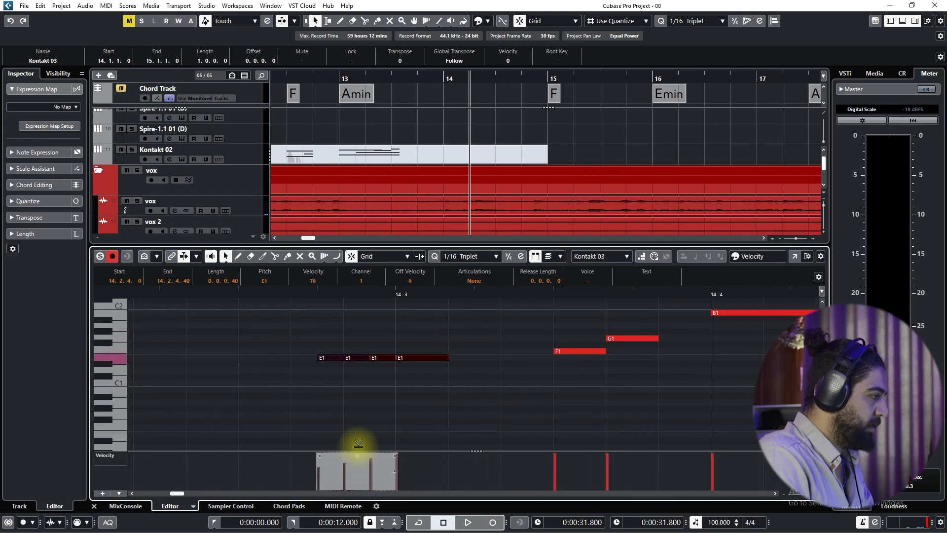
pyautogui.click(368, 425)
# - Play the fill to check the louder E1 notes and close the note editor
pyautogui.press('space')
pyautogui.keyDown('ctrl'); pyautogui.scroll(-5, 484, 406); pyautogui.keyUp('ctrl')
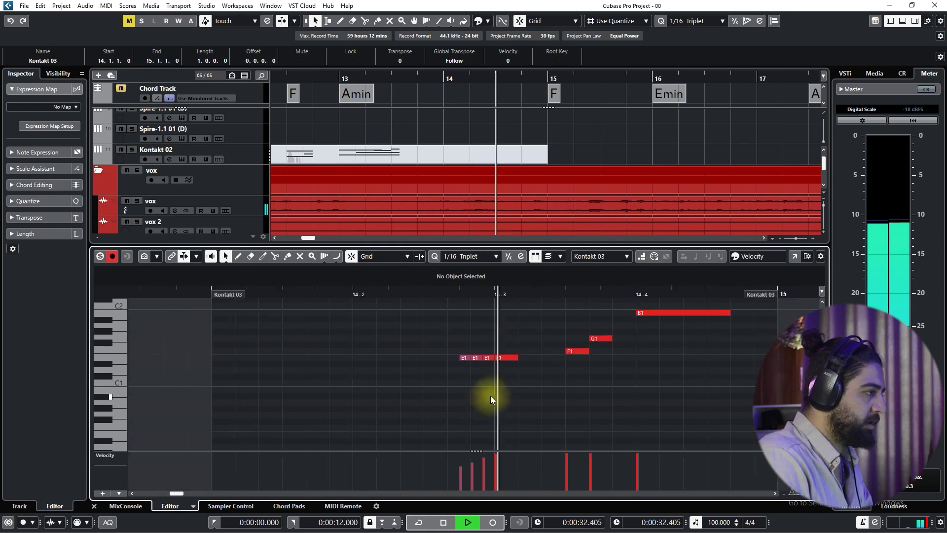
pyautogui.press('space')
pyautogui.press('space')
pyautogui.click(903, 21)
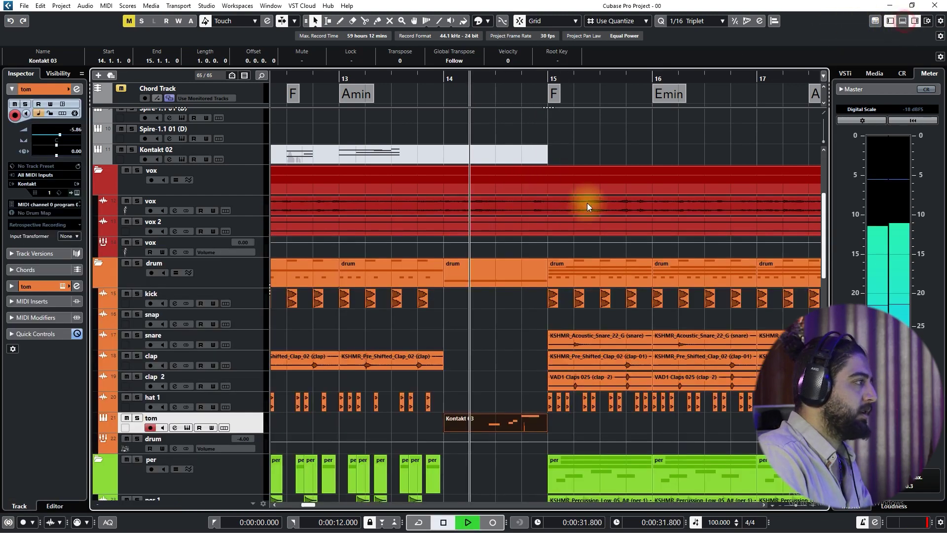
# - Play the arrangement from bar 13 to hear the lead-in to the tom fill
pyautogui.keyDown('ctrl'); pyautogui.scroll(-2, 554, 148); pyautogui.keyUp('ctrl')
pyautogui.click(412, 79)
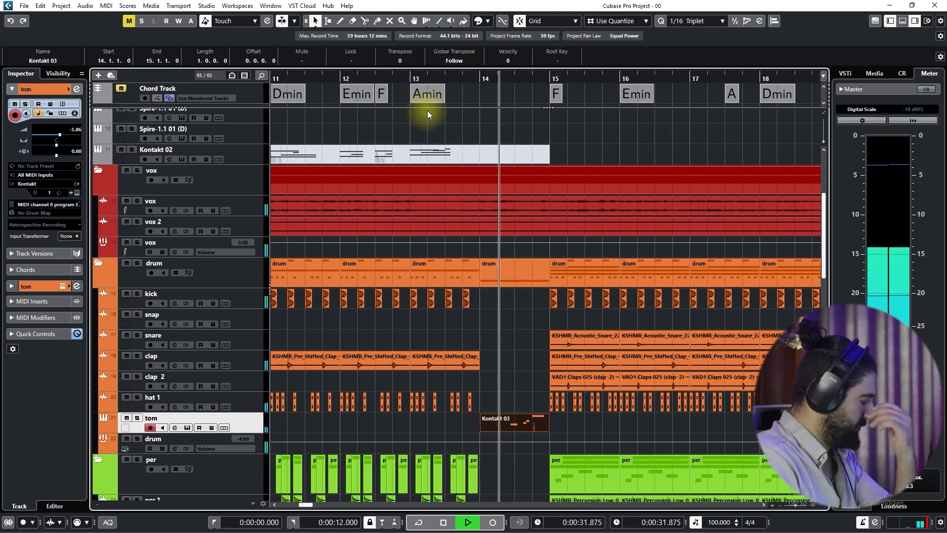
pyautogui.moveTo(477, 308); pyautogui.dragTo(445, 246)
pyautogui.scroll(-1, 455, 309)
pyautogui.press('space')
# - Look over the percussion, fx, bass and drum tracks around the bar 14 transition
pyautogui.scroll(-10, 454, 312)
pyautogui.scroll(-4, 450, 313)
pyautogui.scroll(1, 401, 252)
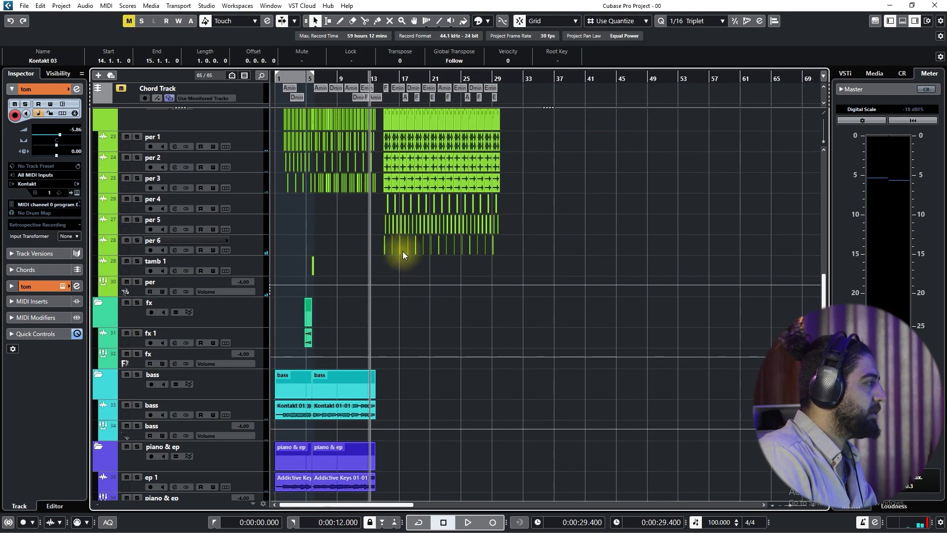
pyautogui.scroll(5, 320, 251)
pyautogui.scroll(4, 586, 247)
pyautogui.moveTo(534, 305); pyautogui.dragTo(501, 323)
pyautogui.scroll(5, 474, 267)
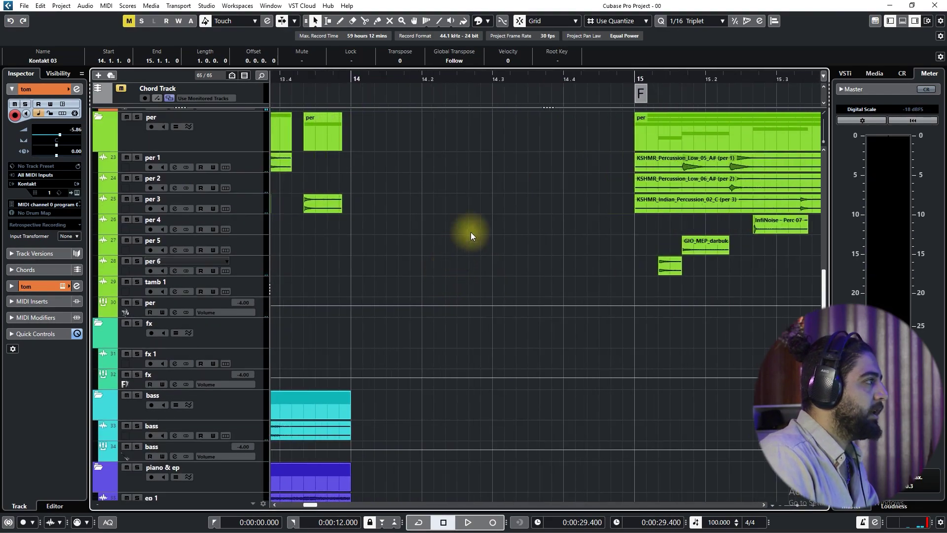
pyautogui.scroll(4, 486, 219)
pyautogui.scroll(-2, 508, 207)
pyautogui.click(476, 275)
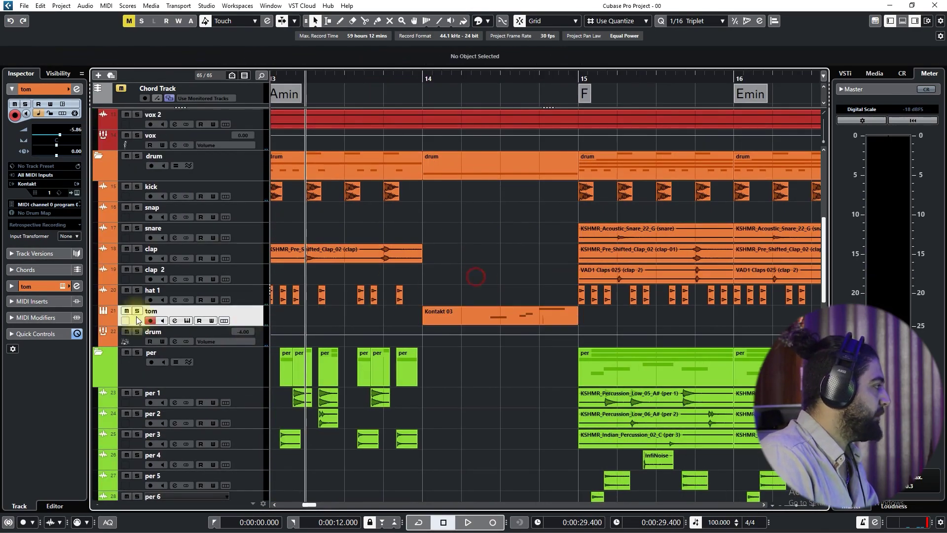
# - Duplicate the hat 1 track, place the empty copy directly below tom and rename it big snare
pyautogui.click(246, 300)
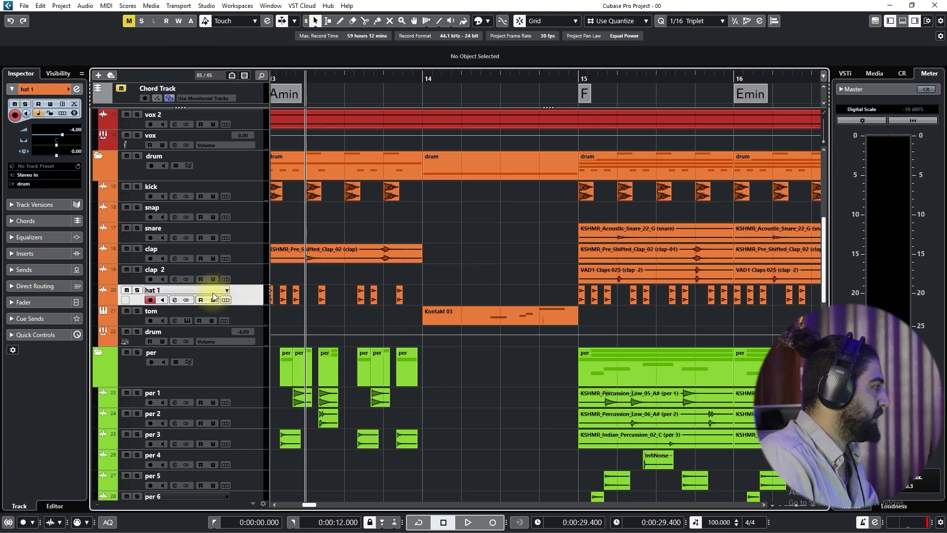
pyautogui.hotkey('ctrl', 'shift', 'd')
pyautogui.moveTo(247, 334); pyautogui.dragTo(247, 335)
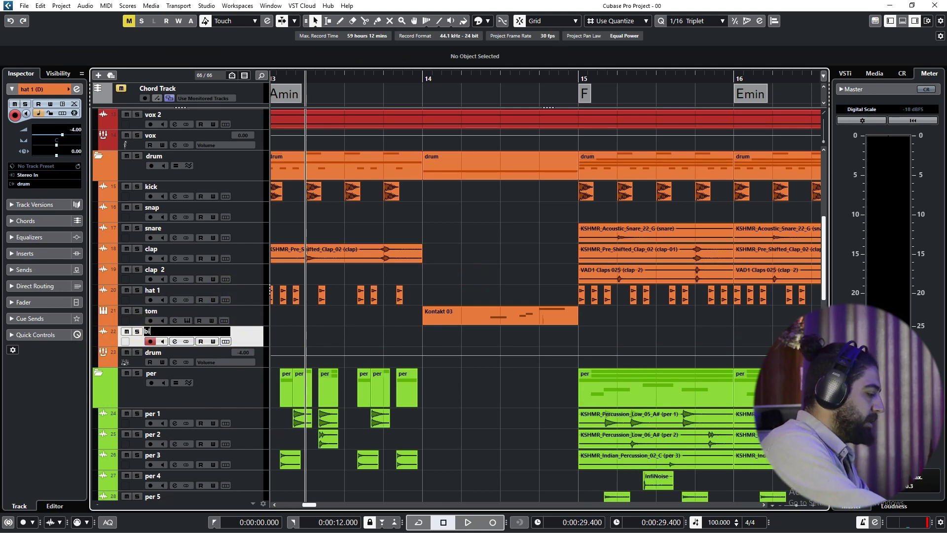
pyautogui.press('Return')
# - Set the cursor at bar 14 beat 4, start an audio import and go up to the ven sample folder
pyautogui.click(539, 78)
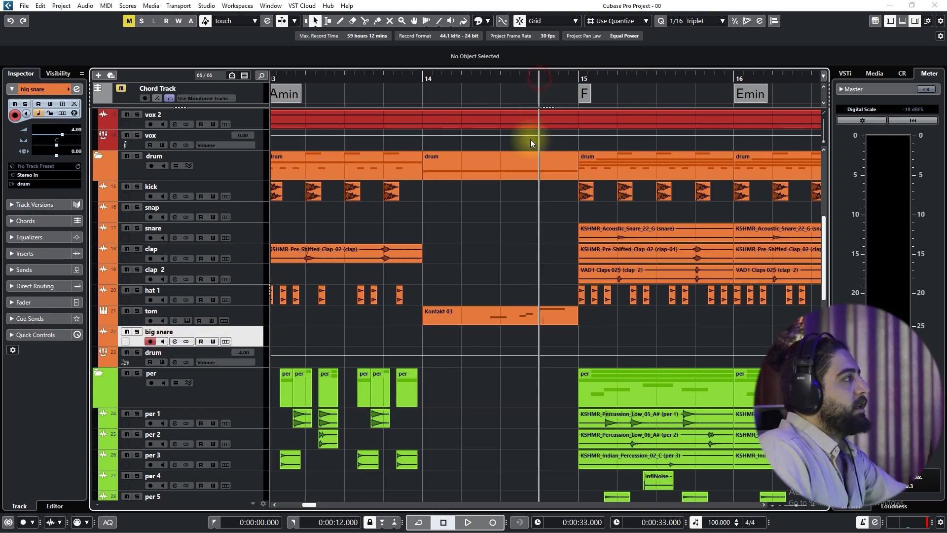
pyautogui.hotkey('ctrl', 'i')
pyautogui.click(351, 117)
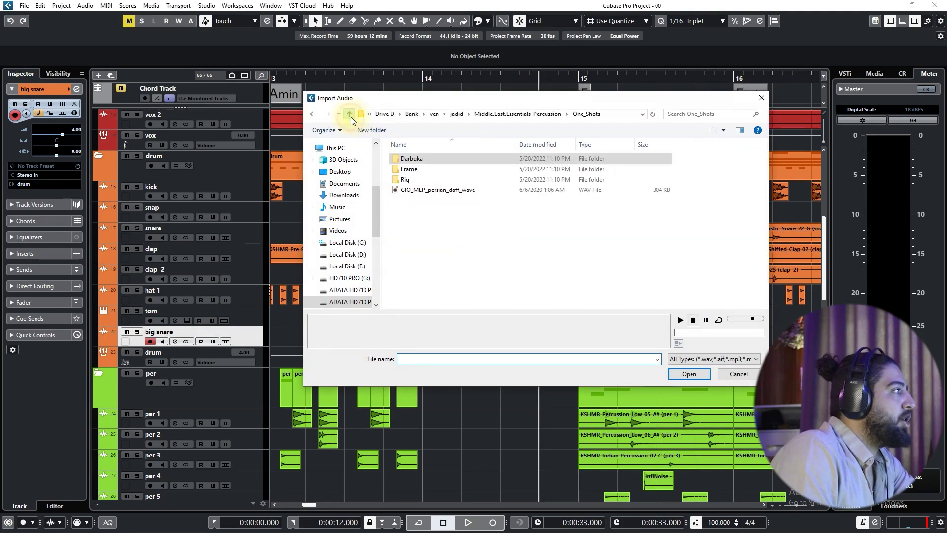
pyautogui.click(351, 117)
pyautogui.click(351, 117)
pyautogui.click(351, 117)
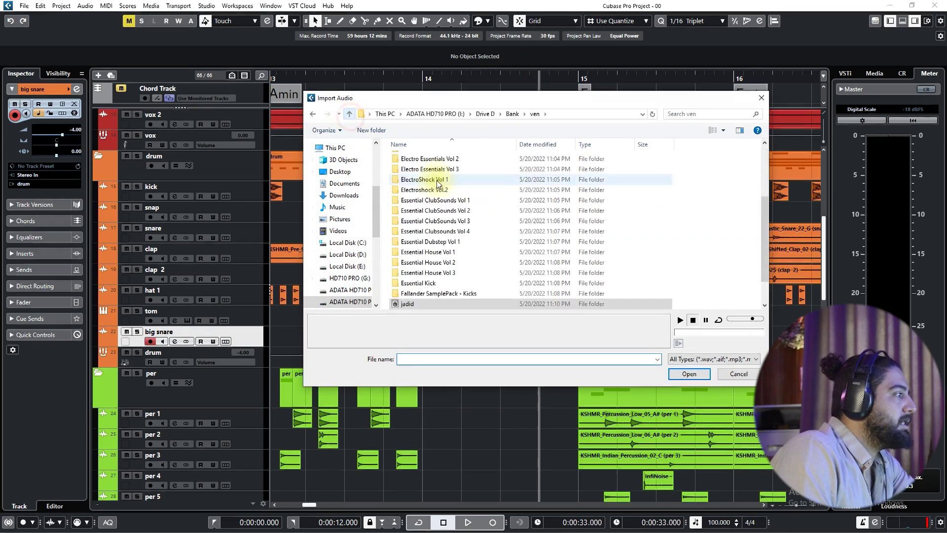
pyautogui.scroll(-3, 439, 231)
# - Browse to the KSHMR_Big_Snares folder inside Sounds of KSHMR Vol.3, under KSHMR_Drums and KSHMR_Snares
pyautogui.doubleClick(443, 291)
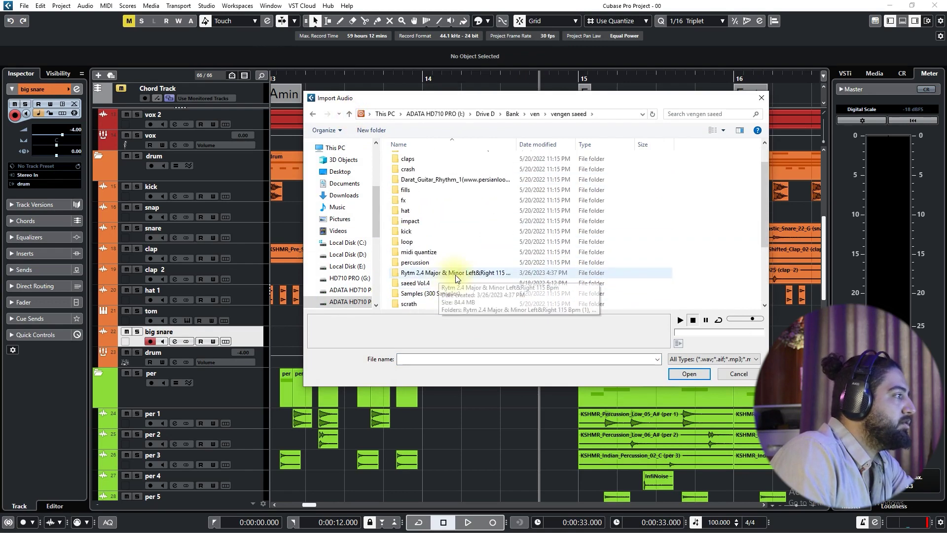
pyautogui.scroll(-2, 454, 279)
pyautogui.doubleClick(456, 283)
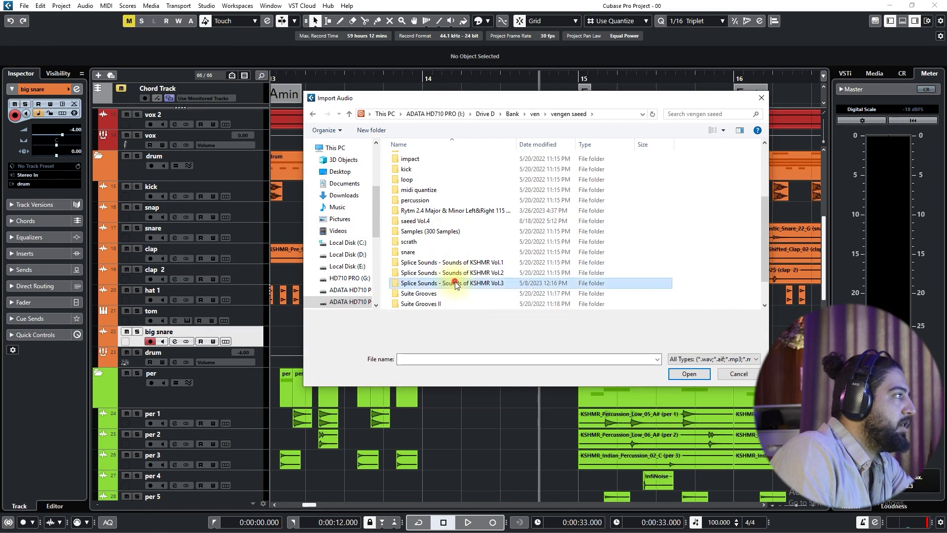
pyautogui.click(434, 159)
pyautogui.doubleClick(435, 159)
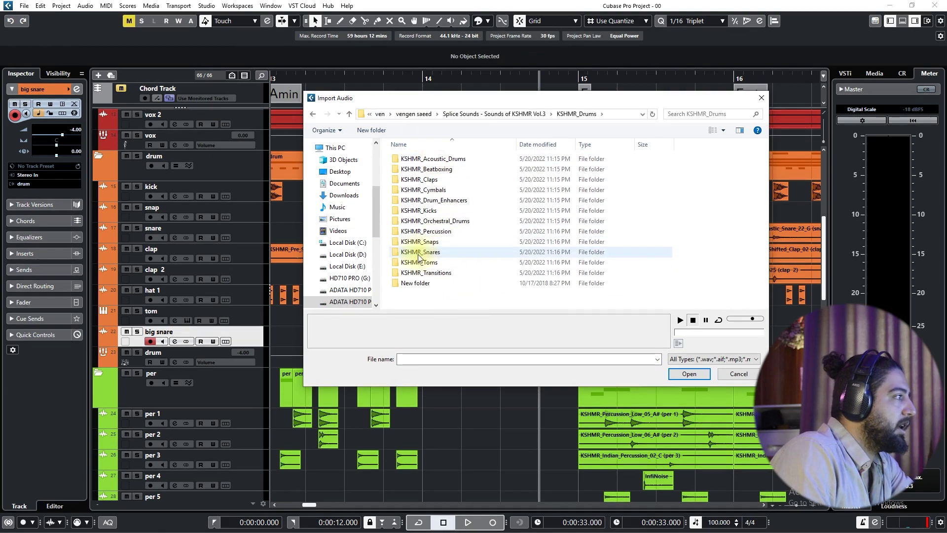
pyautogui.doubleClick(419, 242)
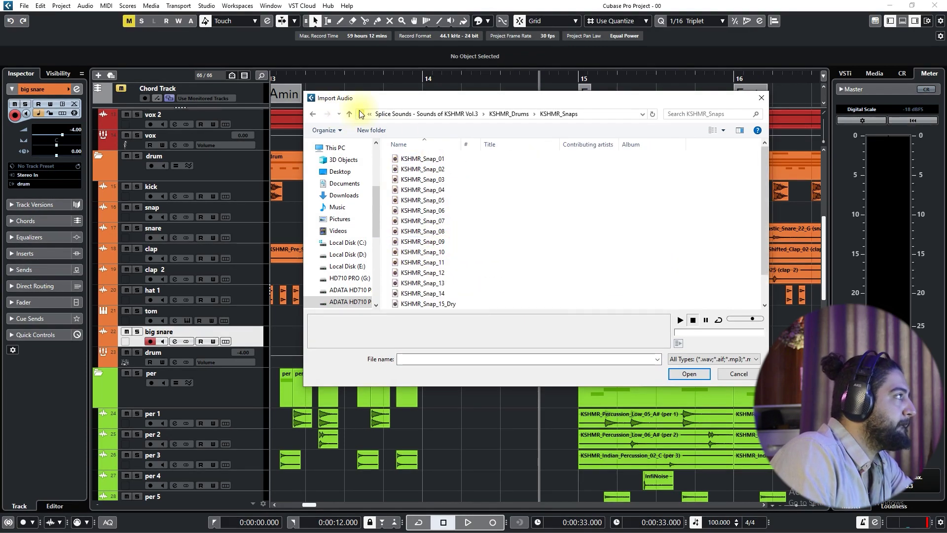
pyautogui.doubleClick(430, 252)
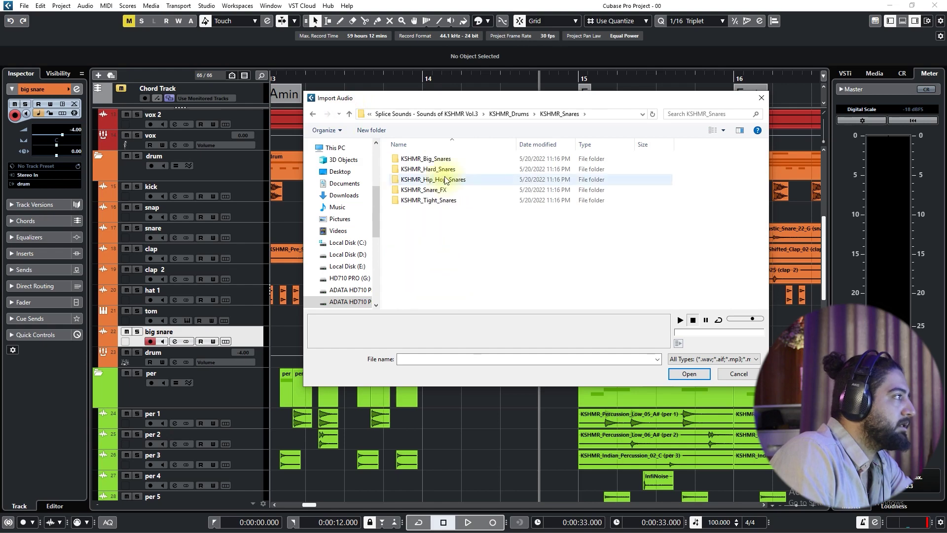
pyautogui.doubleClick(439, 158)
# - Audition the big snare samples from KSHMR_Big_Snare_02 through KSHMR_Big_Snare_10
pyautogui.click(470, 171)
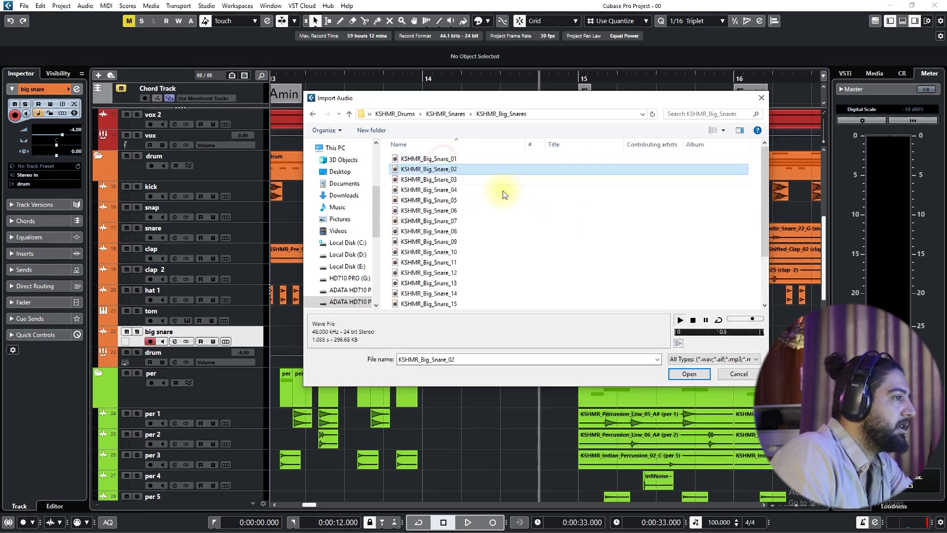
pyautogui.press('Down')
pyautogui.press('Down')
pyautogui.press('Down')
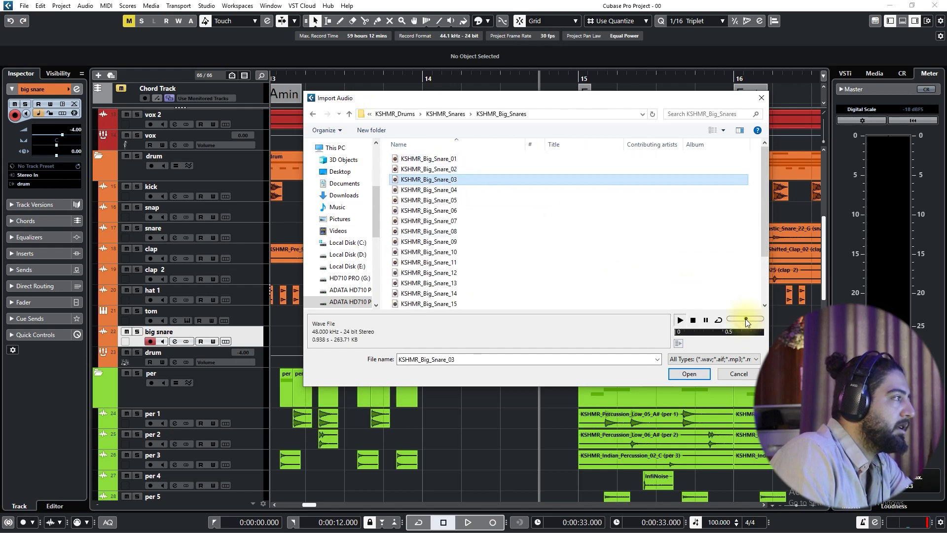
pyautogui.press('Down')
pyautogui.press('Down')
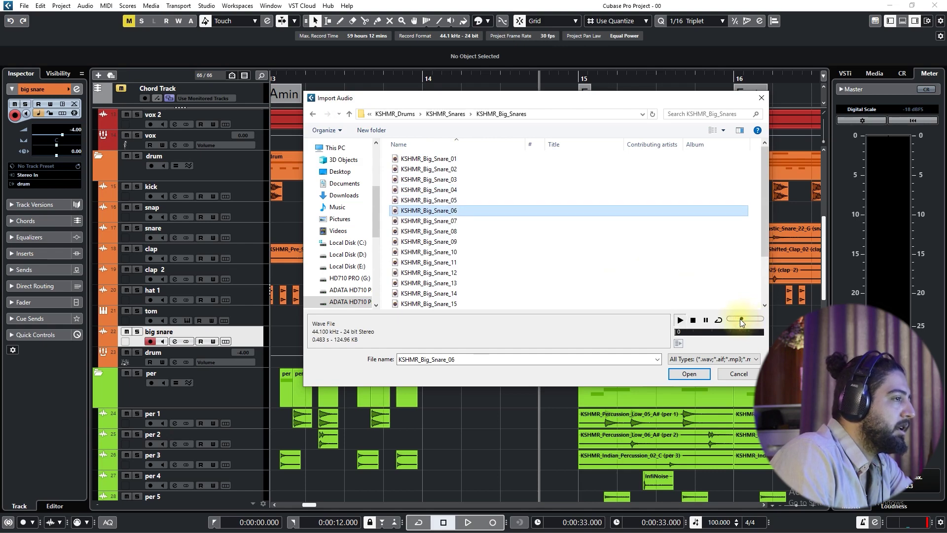
pyautogui.press('Down')
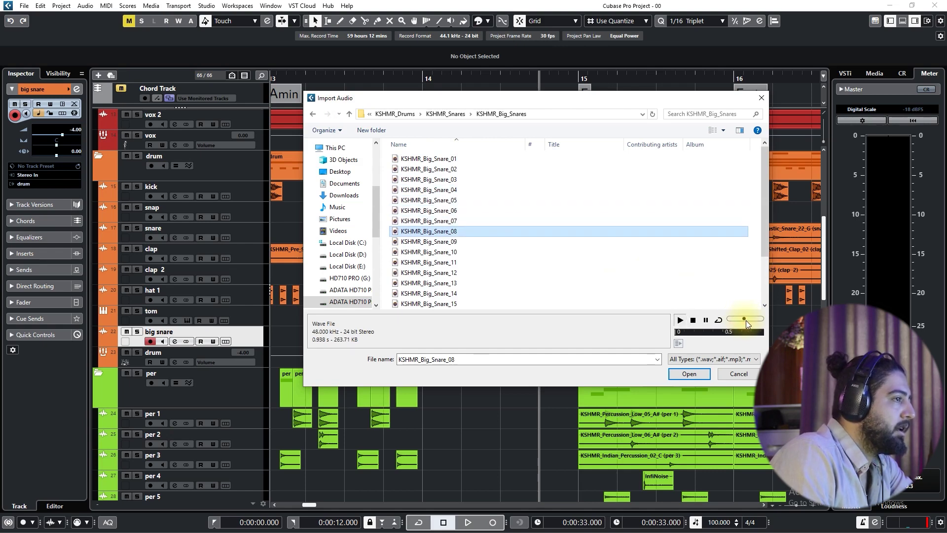
pyautogui.press('Down')
pyautogui.press('Down')
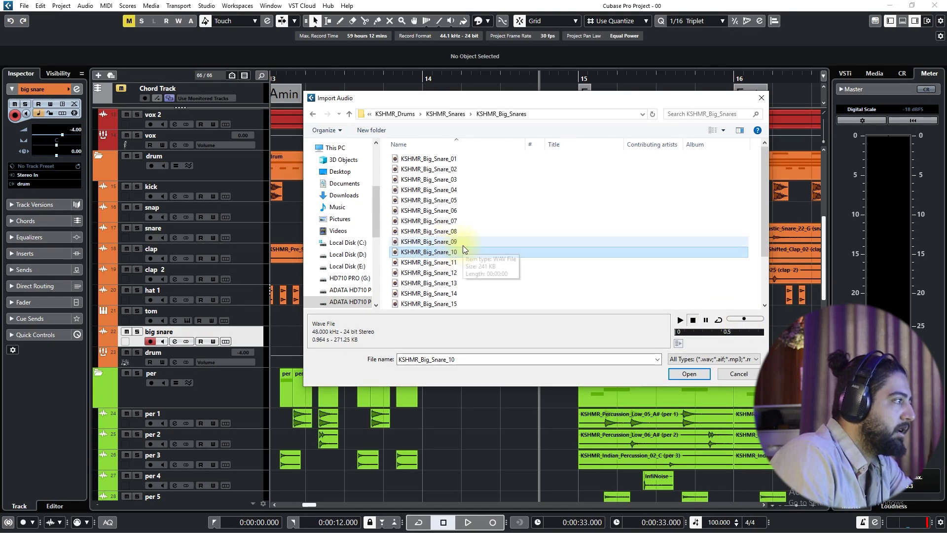
# - Try KSHMR_Big_Snare_10 on the big snare track at bar 14 beat 4, and delete the event
pyautogui.press('Return')
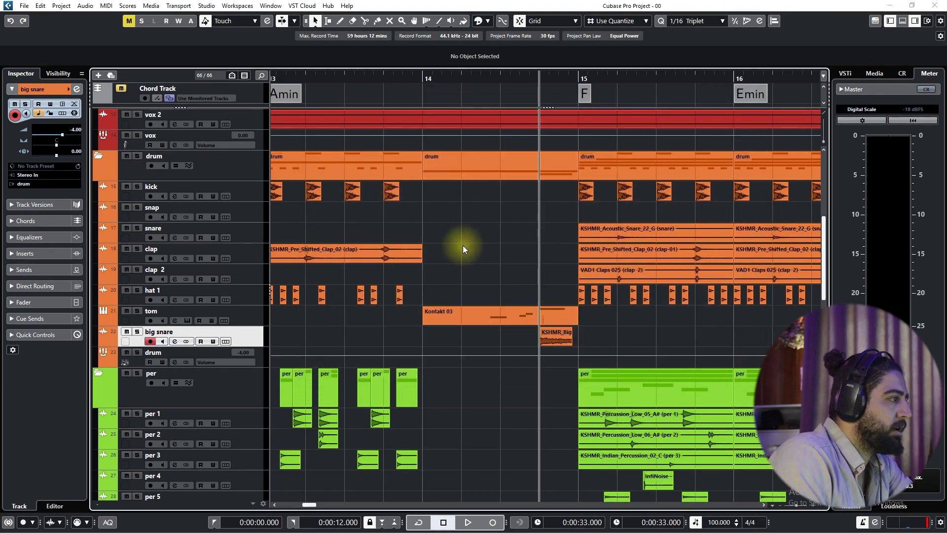
pyautogui.click(552, 337)
pyautogui.press('Delete')
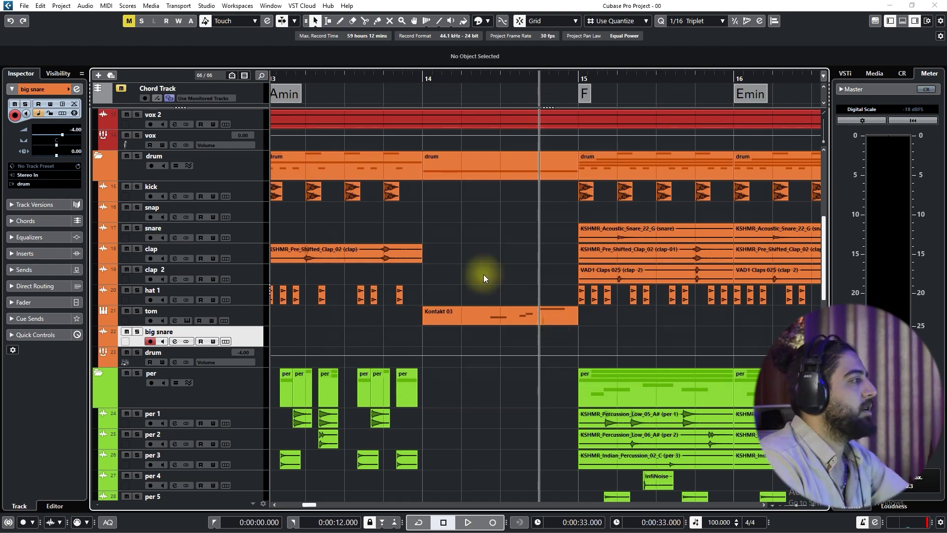
# - Audition the big snare samples from 10 through 14 and import KSHMR_Big_Snare_10 at bar 14 beat 4
pyautogui.hotkey('ctrl', 'i')
pyautogui.click(464, 251)
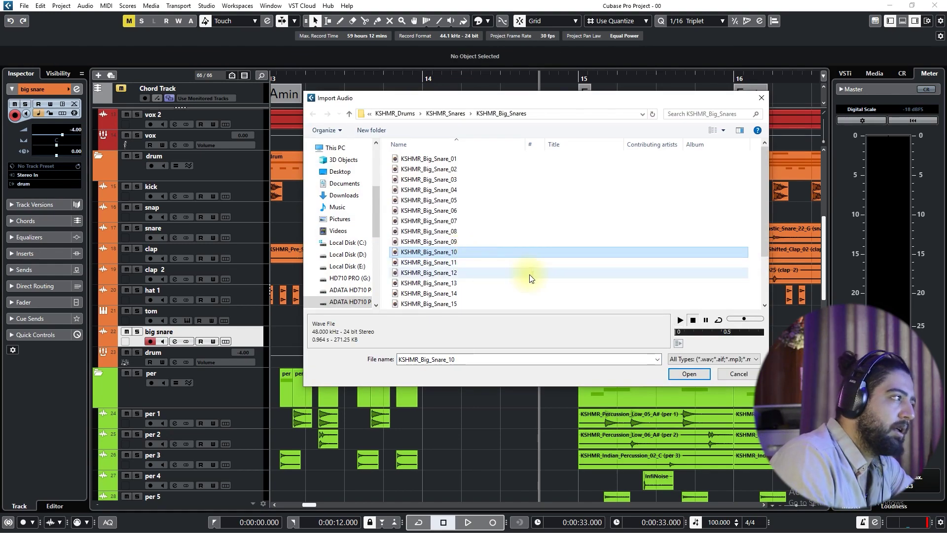
pyautogui.press('Down')
pyautogui.press('Down')
pyautogui.press('Down')
pyautogui.press('Down')
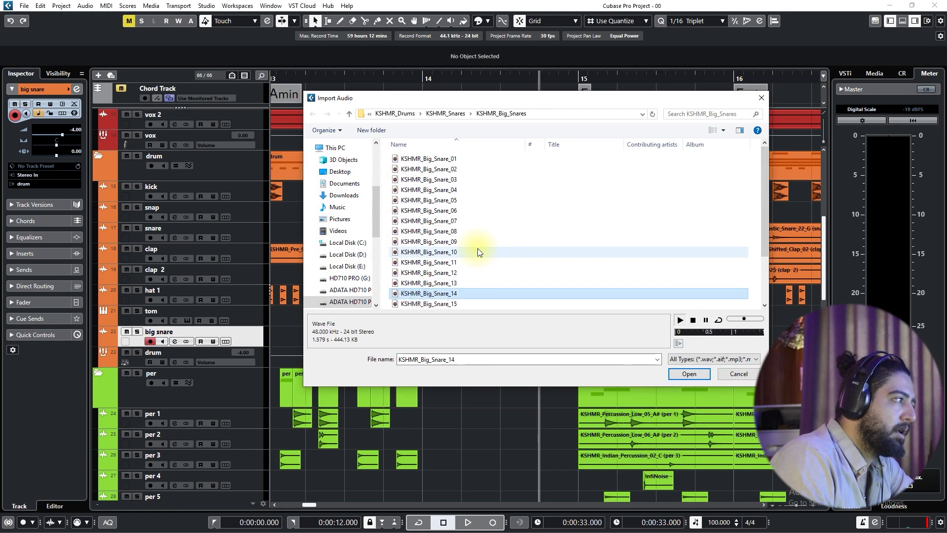
pyautogui.click(477, 251)
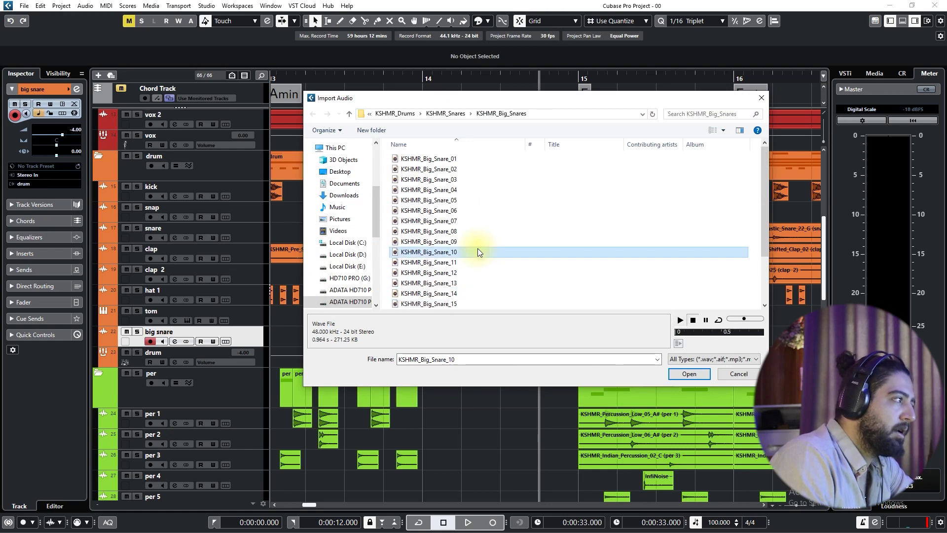
pyautogui.press('Up')
pyautogui.press('Down')
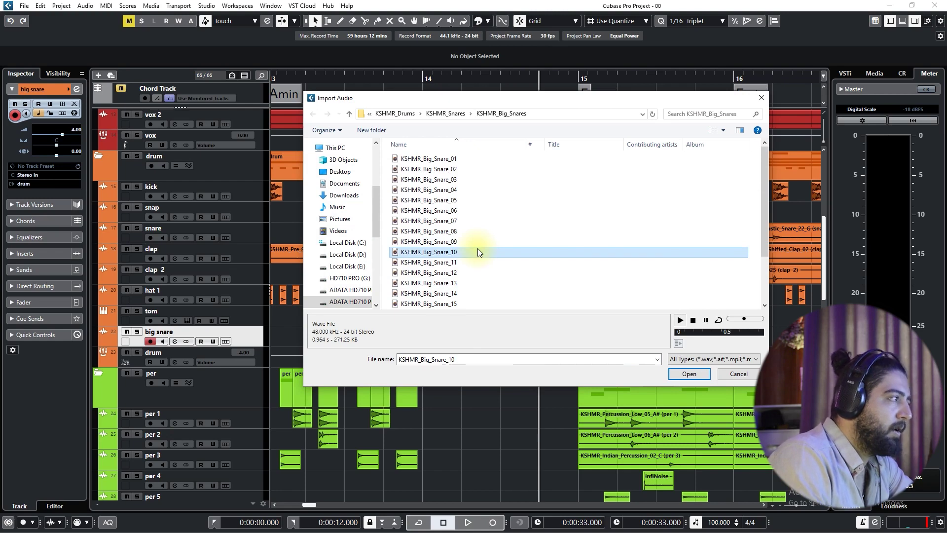
pyautogui.press('Return')
# - Move the big snare event earlier so its hit lands on bar 14 beat 4, and play the transition
pyautogui.scroll(3, 569, 340)
pyautogui.moveTo(629, 344); pyautogui.dragTo(480, 335)
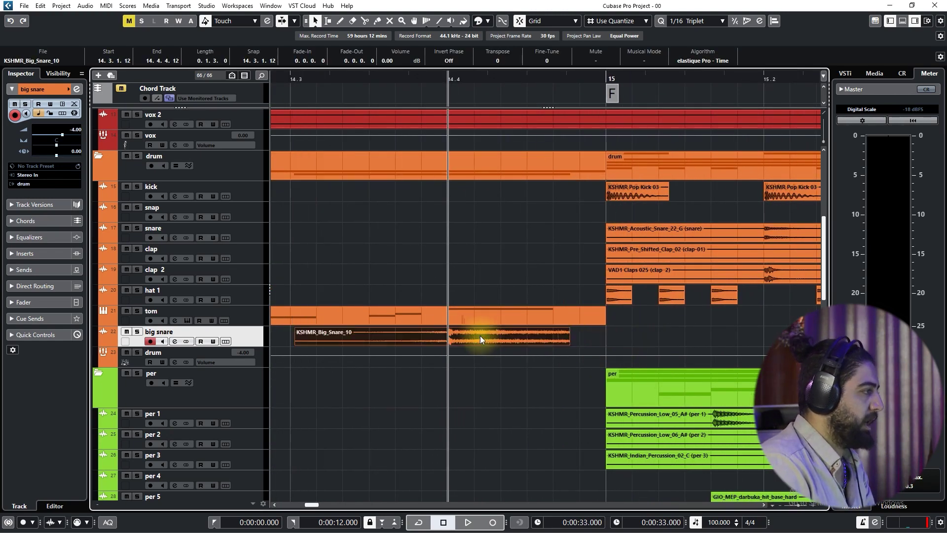
pyautogui.scroll(-2, 396, 199)
pyautogui.moveTo(300, 80); pyautogui.dragTo(238, 125)
pyautogui.press('space')
pyautogui.scroll(-2, 372, 229)
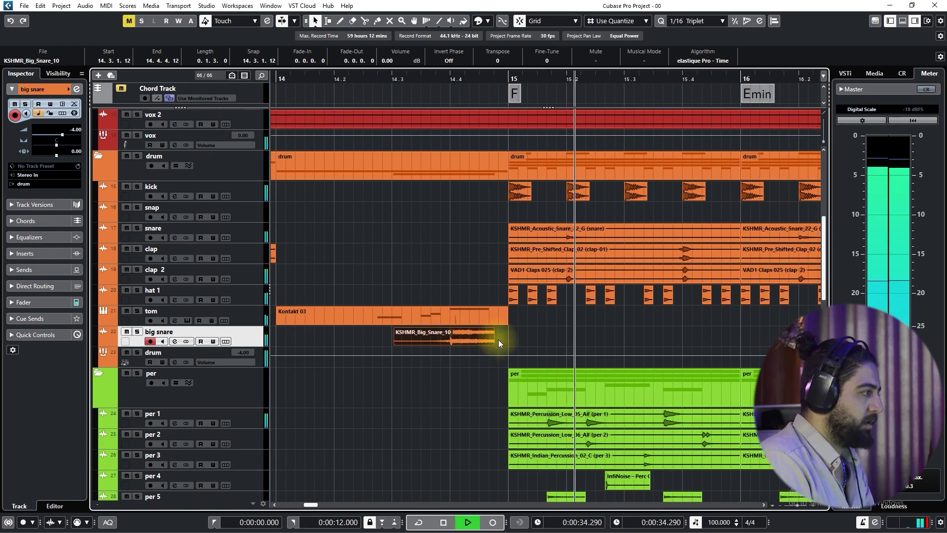
pyautogui.press('space')
pyautogui.press('space')
pyautogui.press('space')
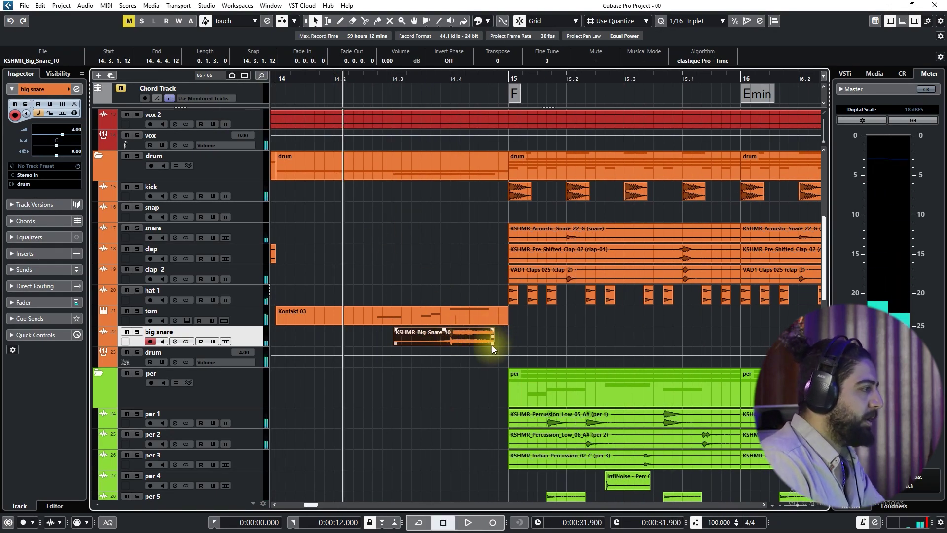
# - Enable Sizing Applies Time Stretch and stretch the big snare event's end to the start of bar 15
pyautogui.click(305, 21)
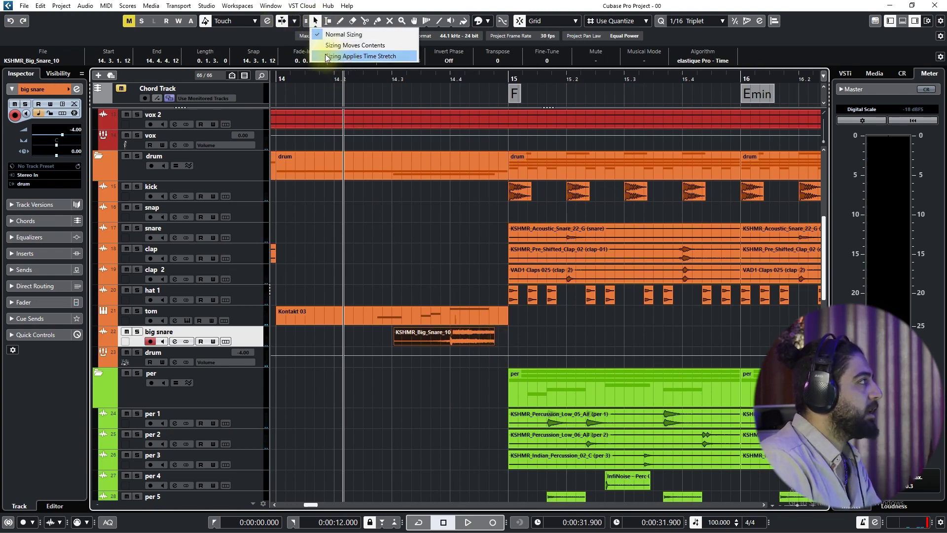
pyautogui.click(354, 58)
pyautogui.moveTo(492, 345); pyautogui.dragTo(508, 344)
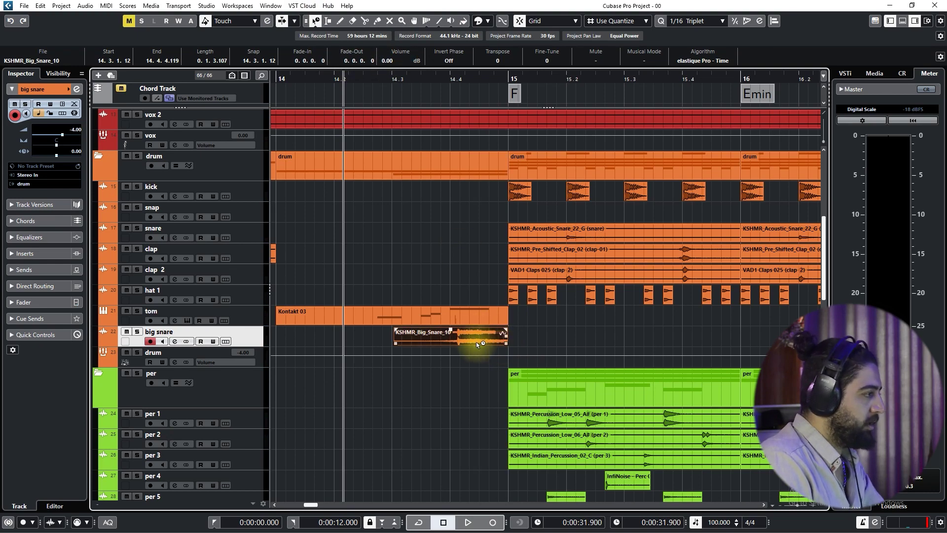
# - Restore Normal Sizing and shift the stretched big snare event earlier so its hit realigns with bar 14 beat 4
pyautogui.click(314, 24)
pyautogui.click(321, 35)
pyautogui.scroll(8, 434, 365)
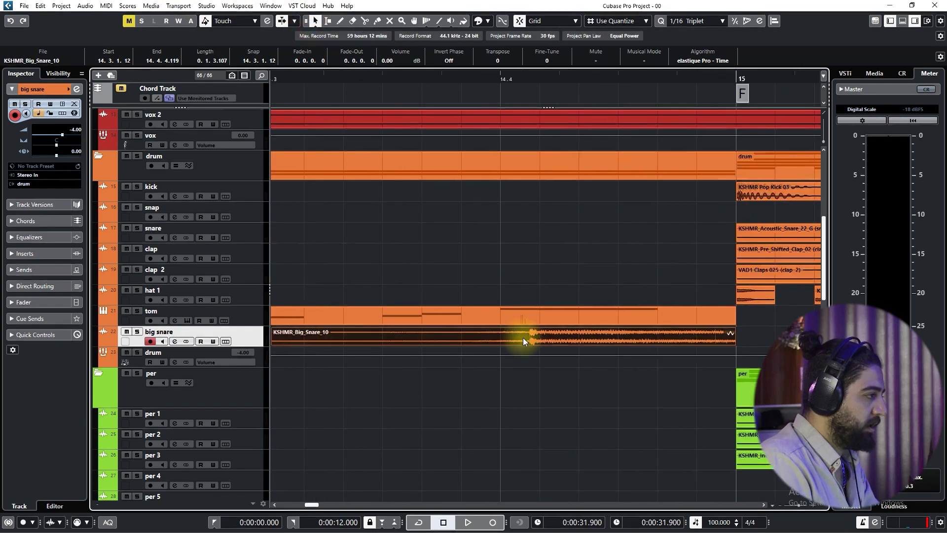
pyautogui.moveTo(566, 336); pyautogui.dragTo(536, 336)
pyautogui.scroll(-8, 537, 337)
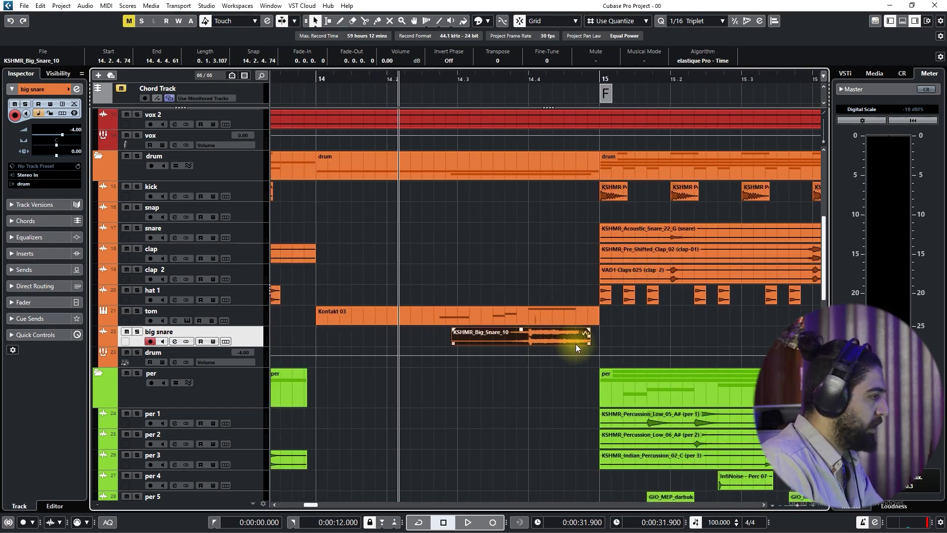
# - Time-stretch the big snare event further, past bar 15 to 15.1.3.80, and move its hit back to bar 14 beat 4
pyautogui.press('1')
pyautogui.press('1')
pyautogui.moveTo(588, 342); pyautogui.dragTo(638, 345)
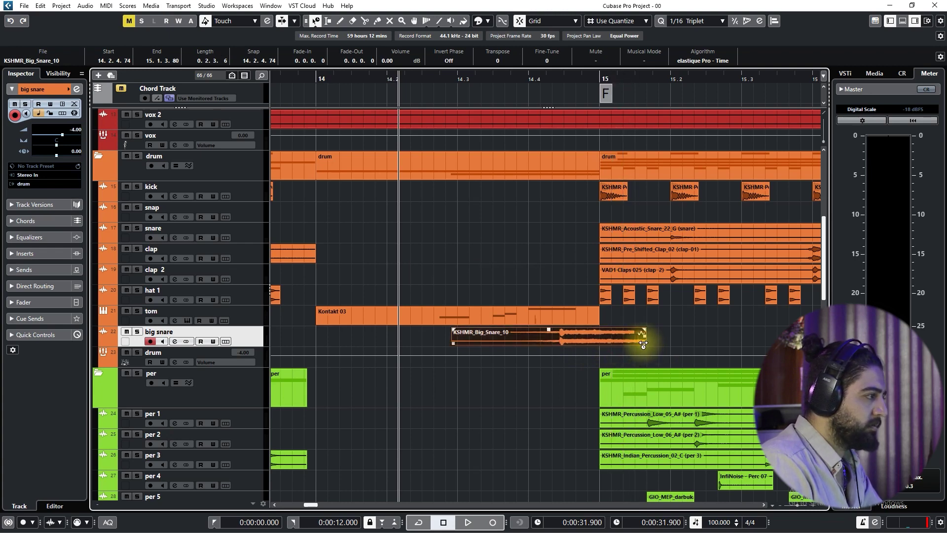
pyautogui.press('1')
pyautogui.moveTo(559, 340)
pyautogui.mouseDown()
pyautogui.moveTo(528, 340)
pyautogui.moveTo(564, 335)
pyautogui.mouseUp()
# - Split the big snare event at bar 15 and delete the tail beyond it
pyautogui.scroll(5, 522, 333)
pyautogui.scroll(4, 522, 332)
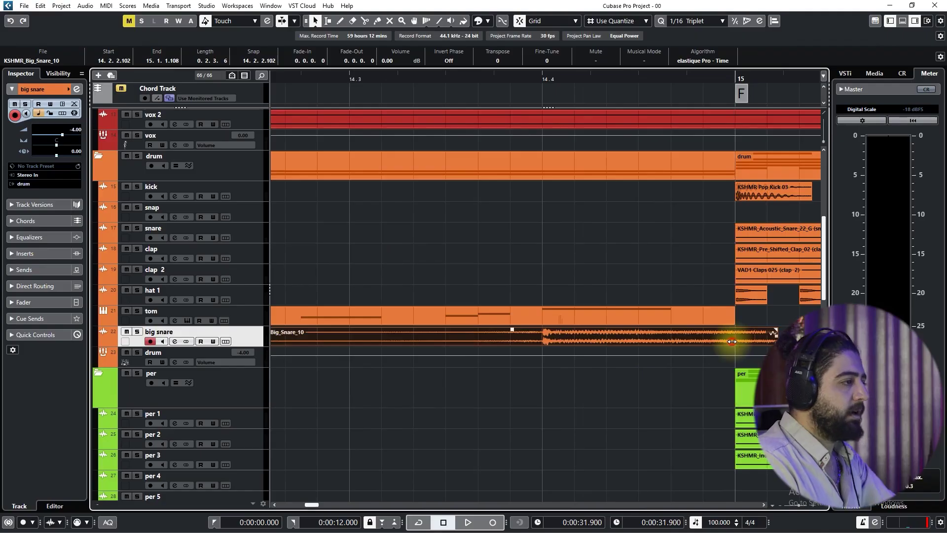
pyautogui.keyDown('alt'); pyautogui.click(733, 342); pyautogui.keyUp('alt')
pyautogui.press('Delete')
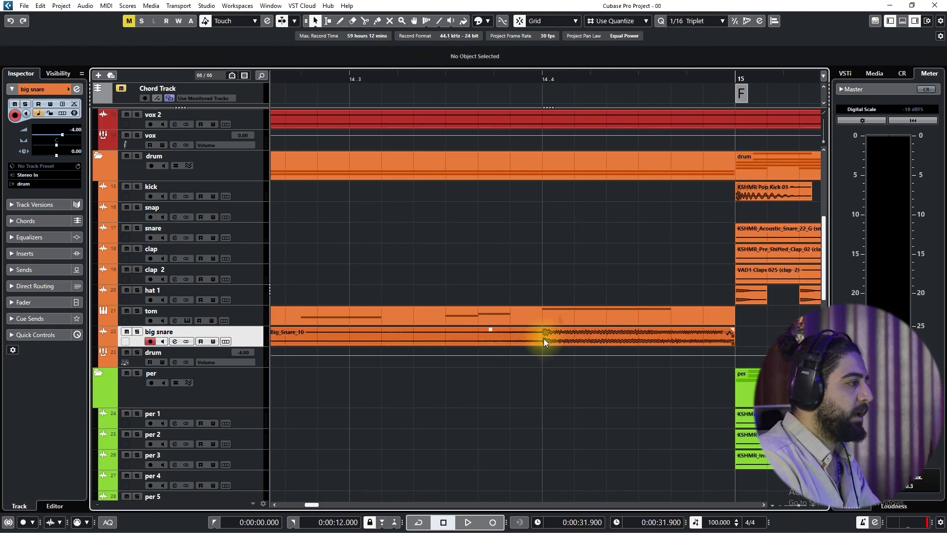
# - Play the bar 14 transition and lower the big snare track's volume to about -8.68
pyautogui.scroll(-9, 544, 347)
pyautogui.press('space')
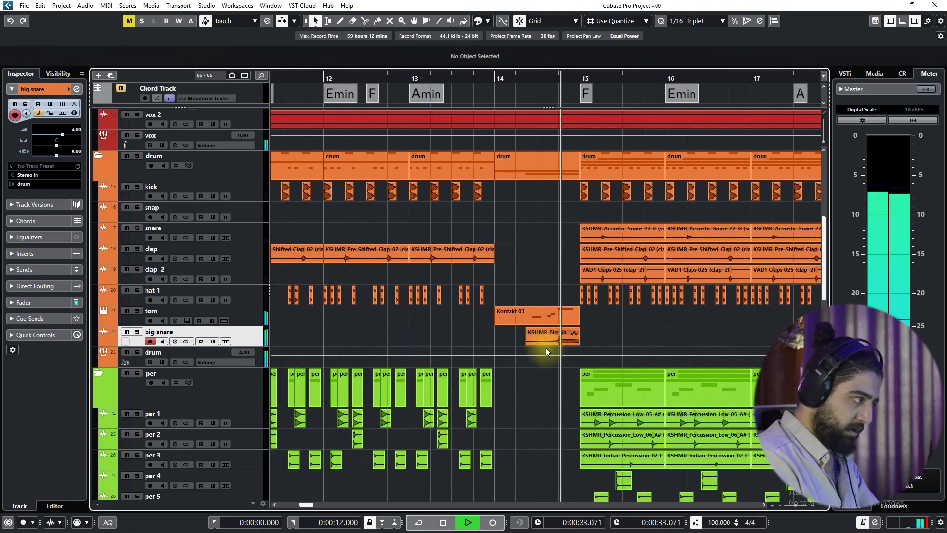
pyautogui.scroll(4, 577, 333)
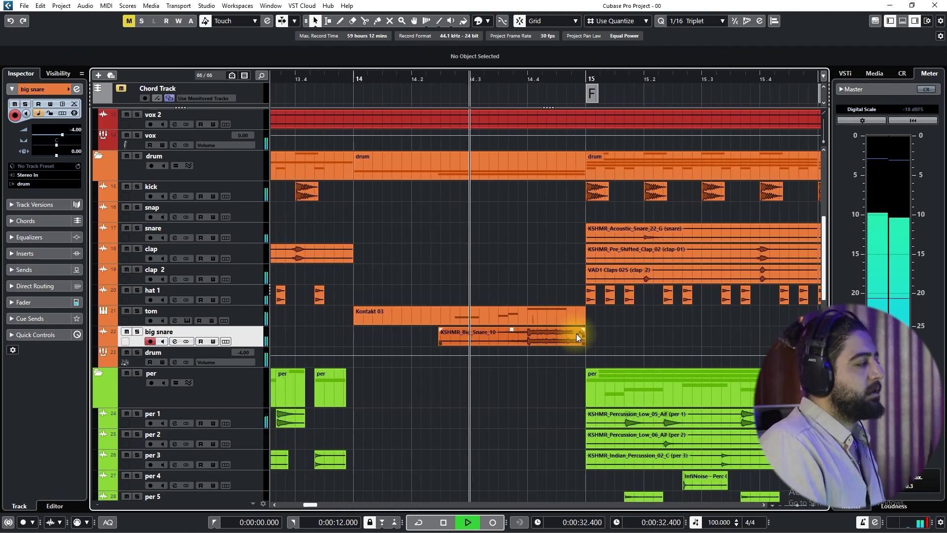
pyautogui.scroll(-3, 521, 328)
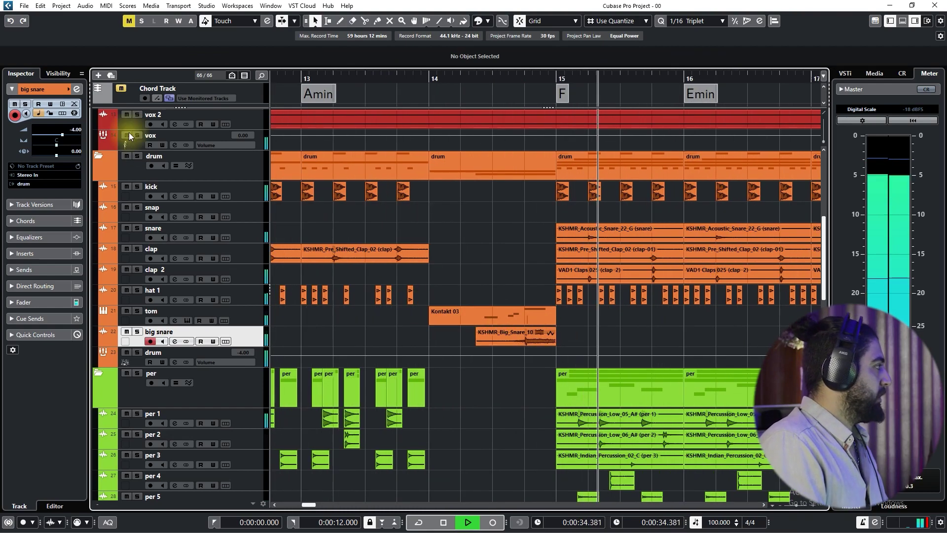
pyautogui.moveTo(62, 134); pyautogui.dragTo(55, 134)
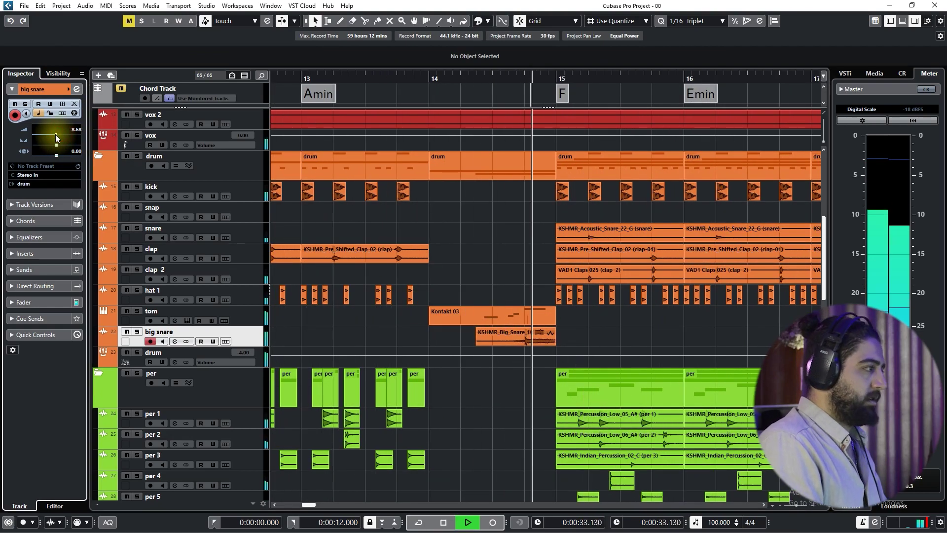
# - Stop playback, duplicate the big snare track and rename the copy as crash 1
pyautogui.press('space')
pyautogui.scroll(-5, 295, 311)
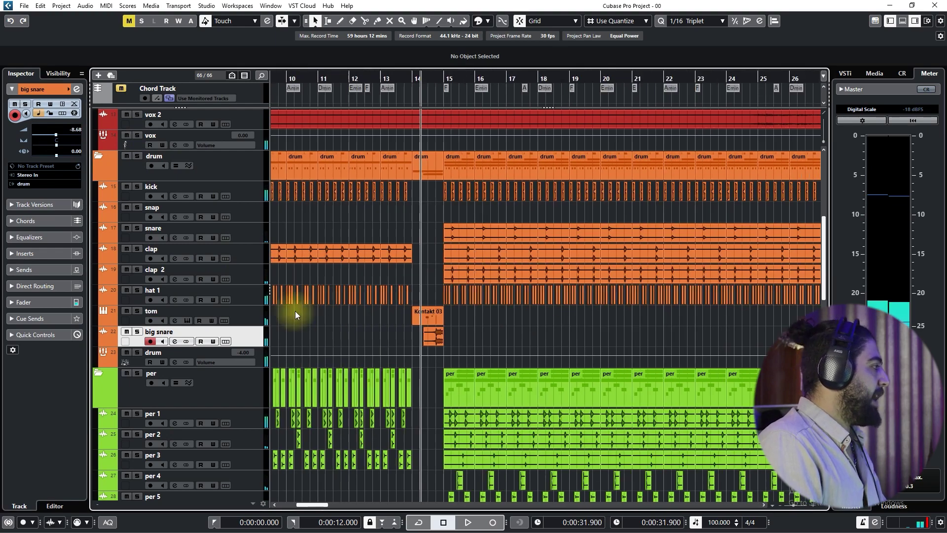
pyautogui.hotkey('ctrl', 'd')
pyautogui.doubleClick(174, 351)
pyautogui.write('CRASH')
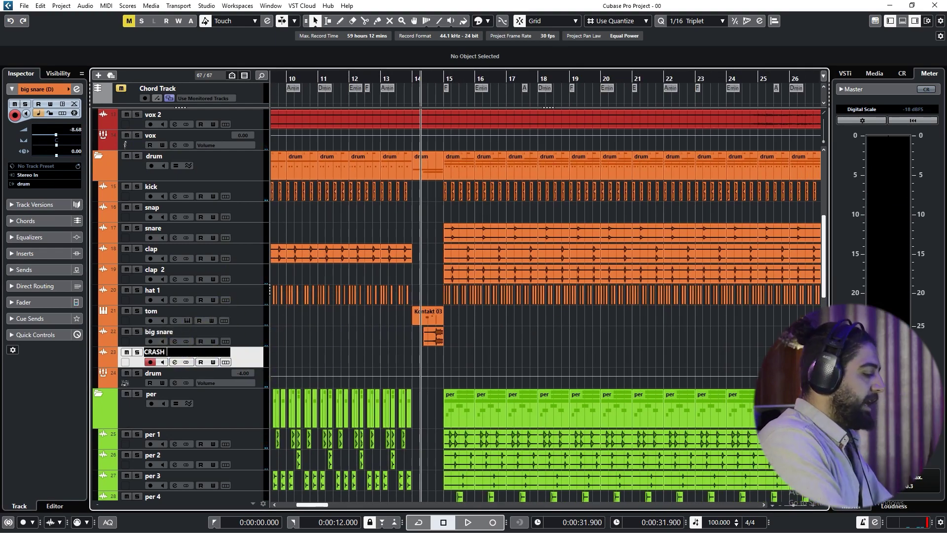
pyautogui.write(' 1')
pyautogui.press('Return')
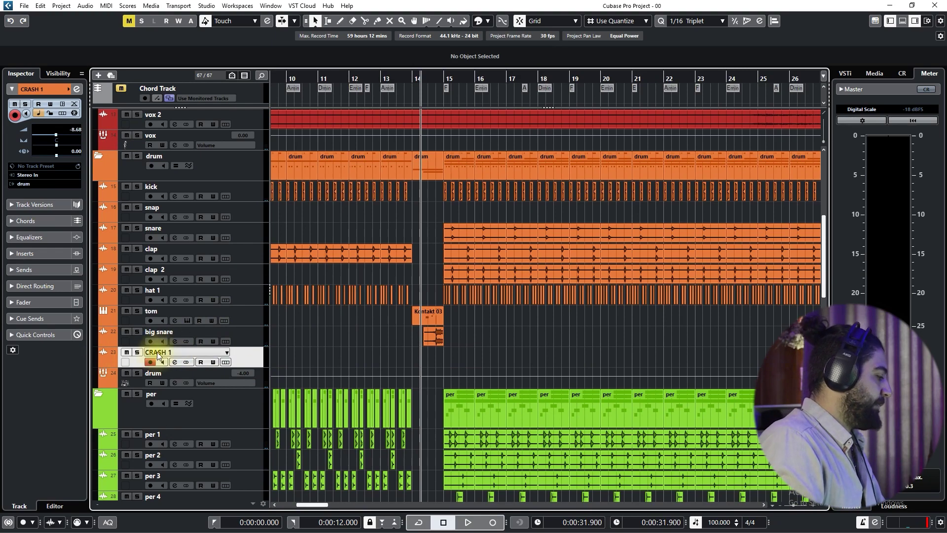
pyautogui.write('crash 1')
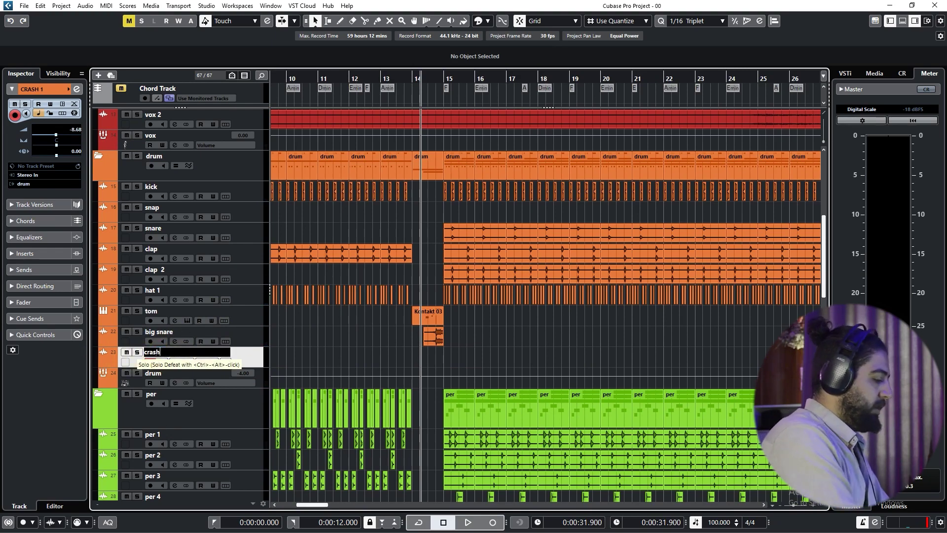
pyautogui.press('Return')
# - Import the VEH1 Crash - 01 sample from the Essential House Vol 1 VEH1 Cymbals folder onto the crash 1 track at bar 15
pyautogui.click(444, 79)
pyautogui.hotkey('ctrl', 'i')
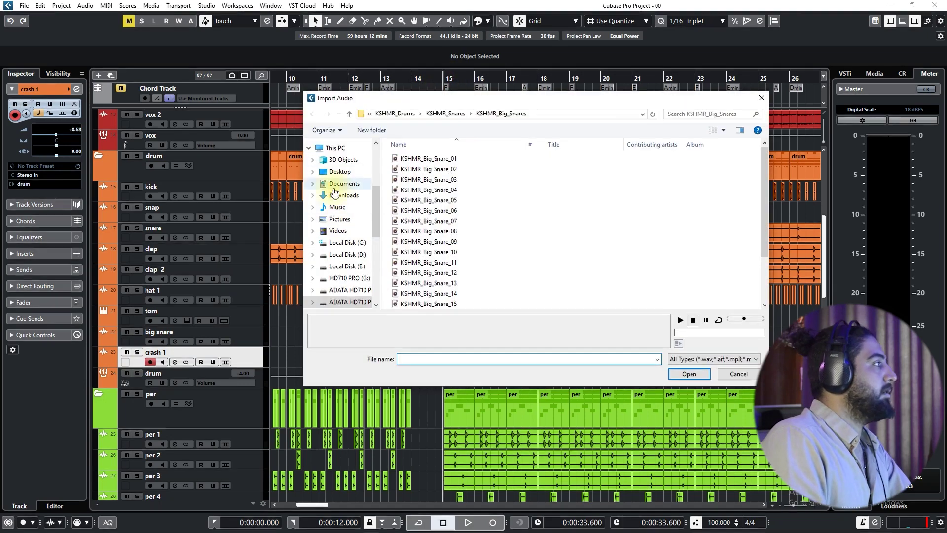
pyautogui.click(349, 114)
pyautogui.click(349, 114)
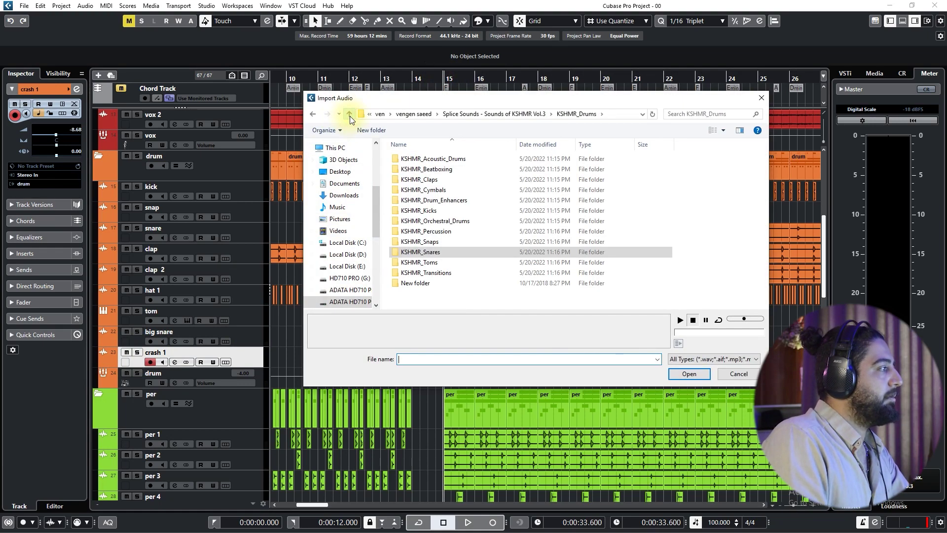
pyautogui.click(349, 114)
pyautogui.click(350, 114)
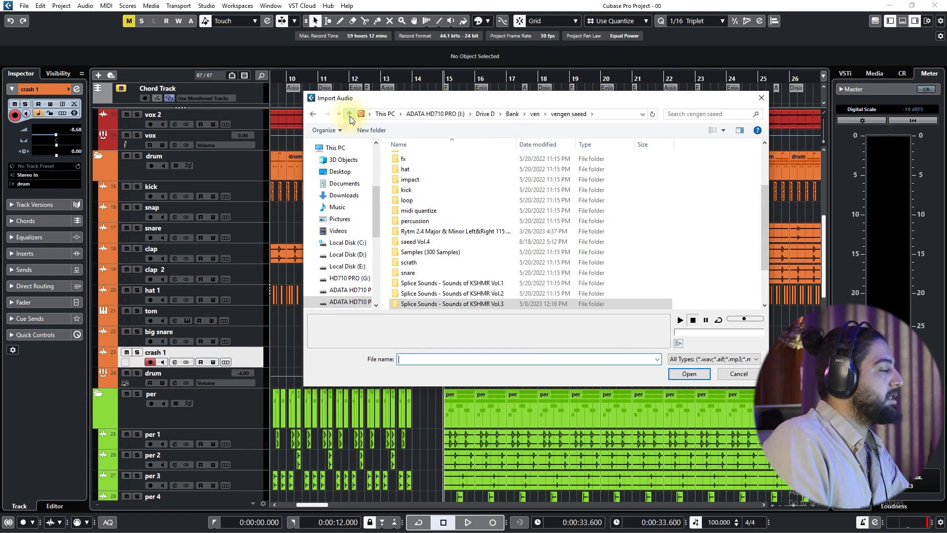
pyautogui.click(349, 114)
pyautogui.doubleClick(439, 231)
pyautogui.doubleClick(433, 179)
pyautogui.click(430, 178)
pyautogui.doubleClick(430, 179)
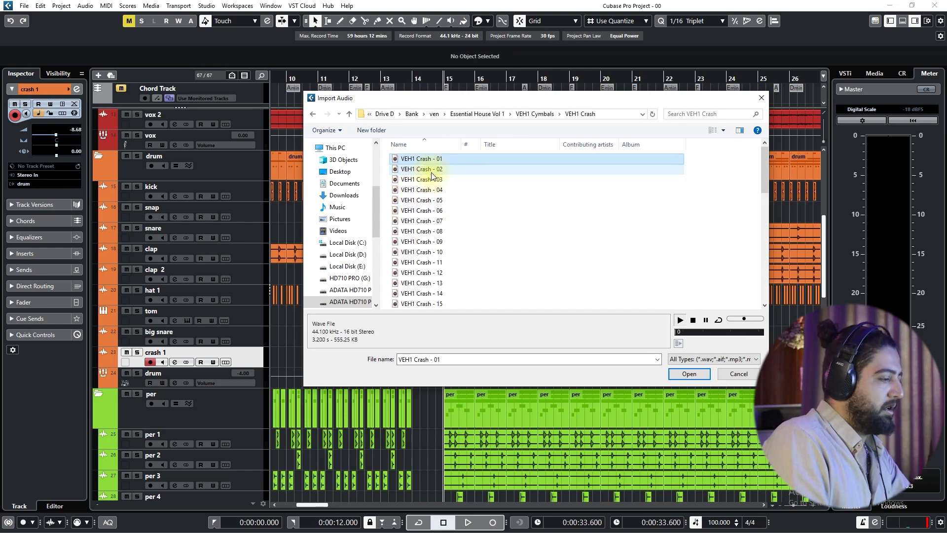
pyautogui.doubleClick(431, 172)
# - Play the transition from bar 13 towards bar 15 to check the lead-in to the crash
pyautogui.click(391, 79)
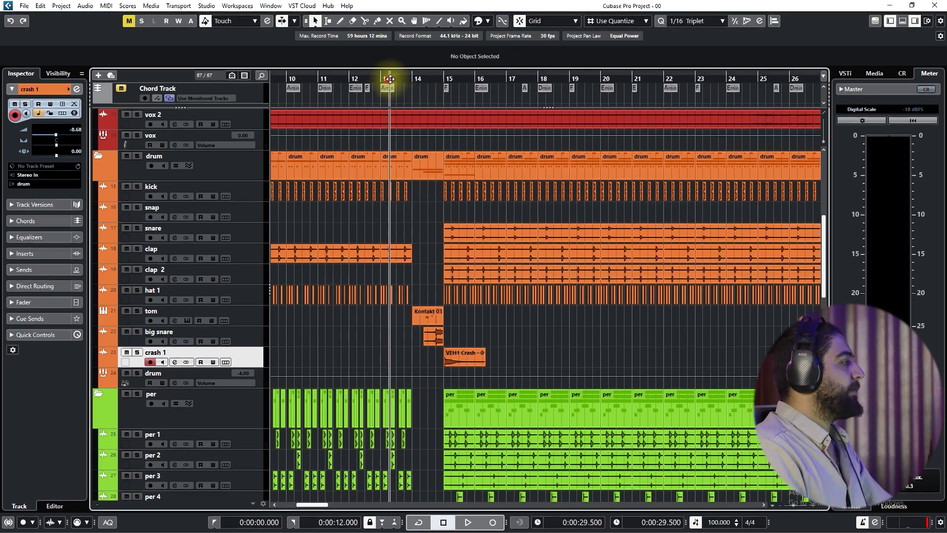
pyautogui.press('space')
pyautogui.scroll(-3, 418, 289)
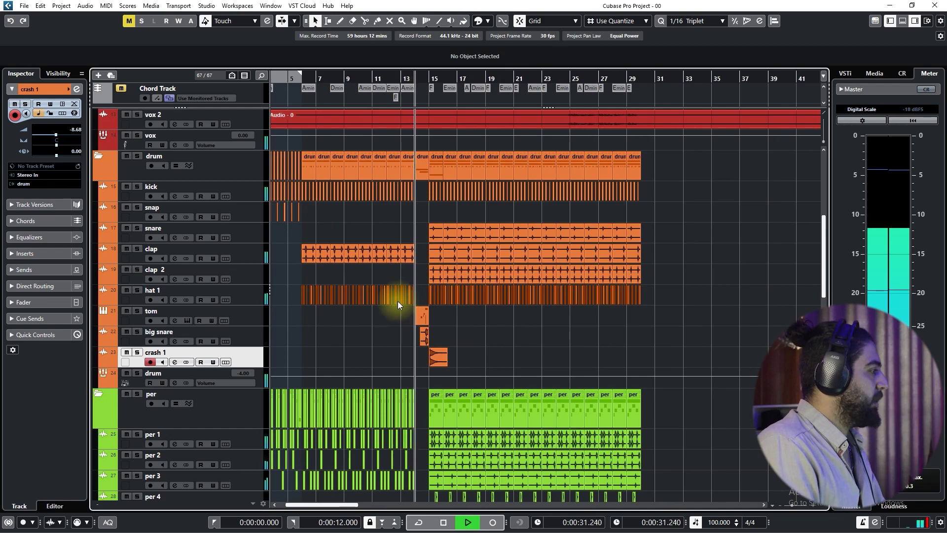
pyautogui.scroll(3, 422, 330)
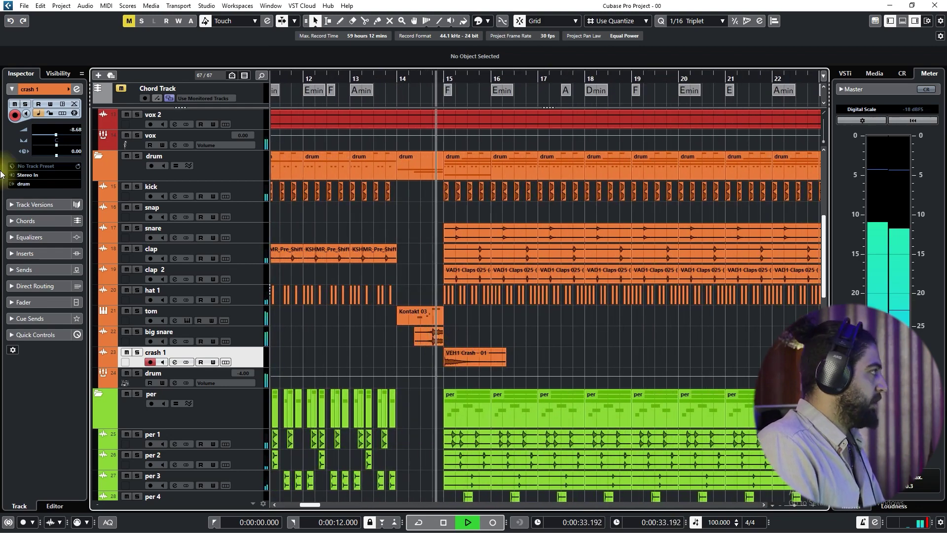
pyautogui.press('space')
# - Insert OneKnob Pumper Stereo on the crash 1 track and audition the crash from bar 13 past bar 16
pyautogui.click(38, 256)
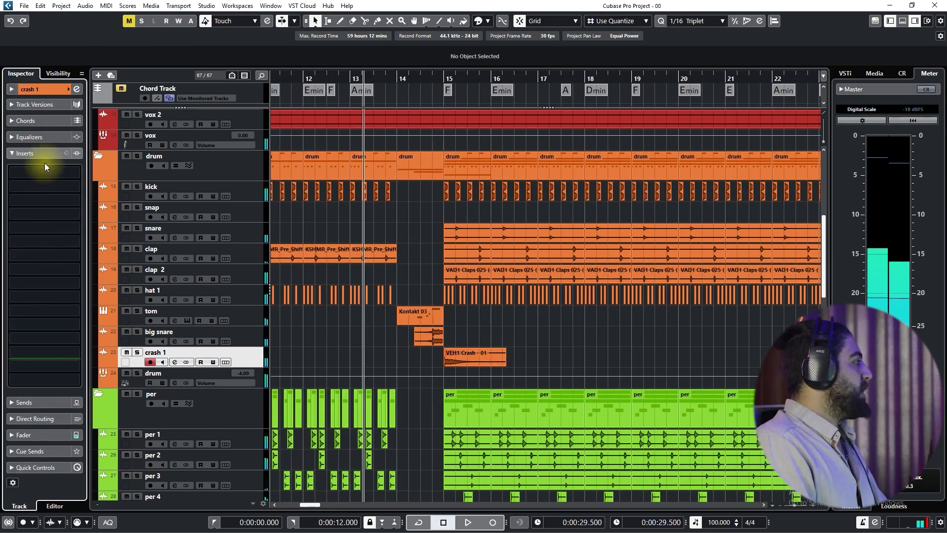
pyautogui.click(45, 171)
pyautogui.write('pump')
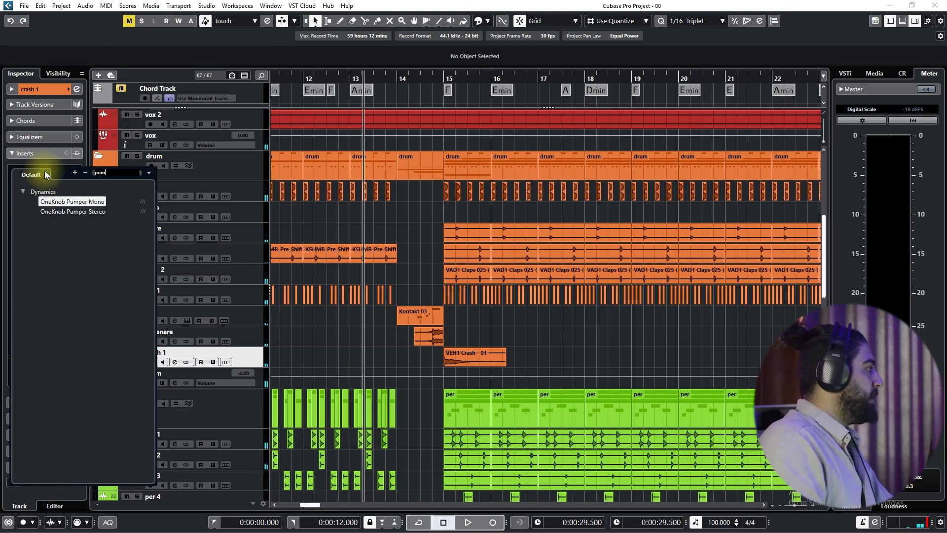
pyautogui.click(66, 211)
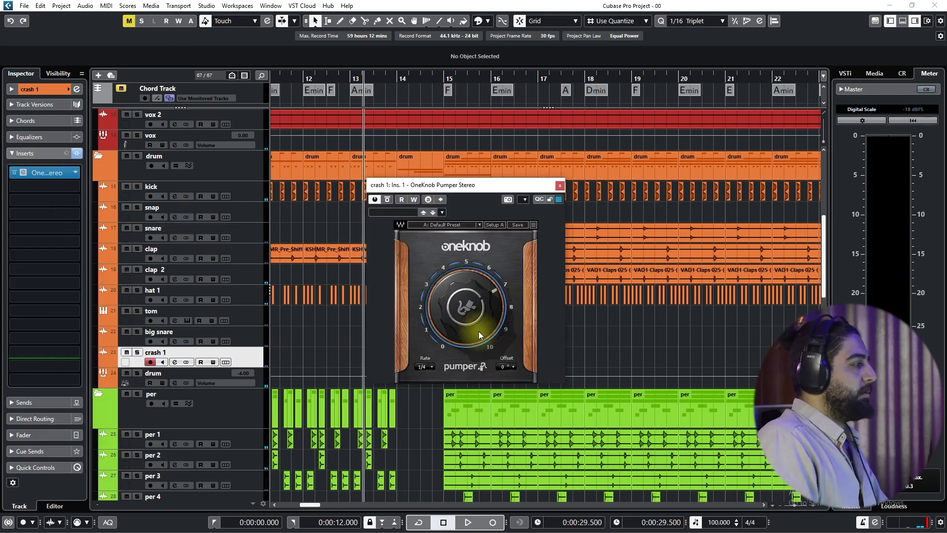
pyautogui.press('space')
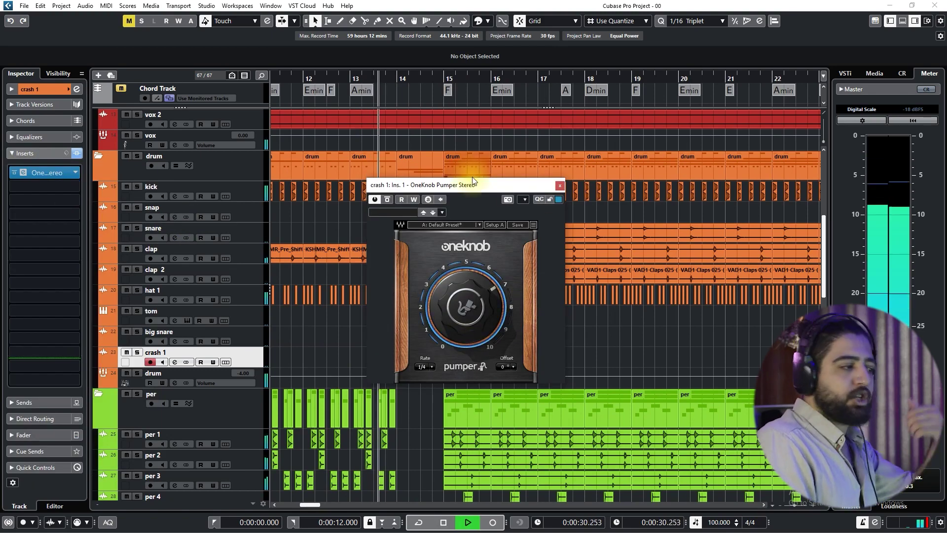
pyautogui.moveTo(486, 187); pyautogui.dragTo(723, 171)
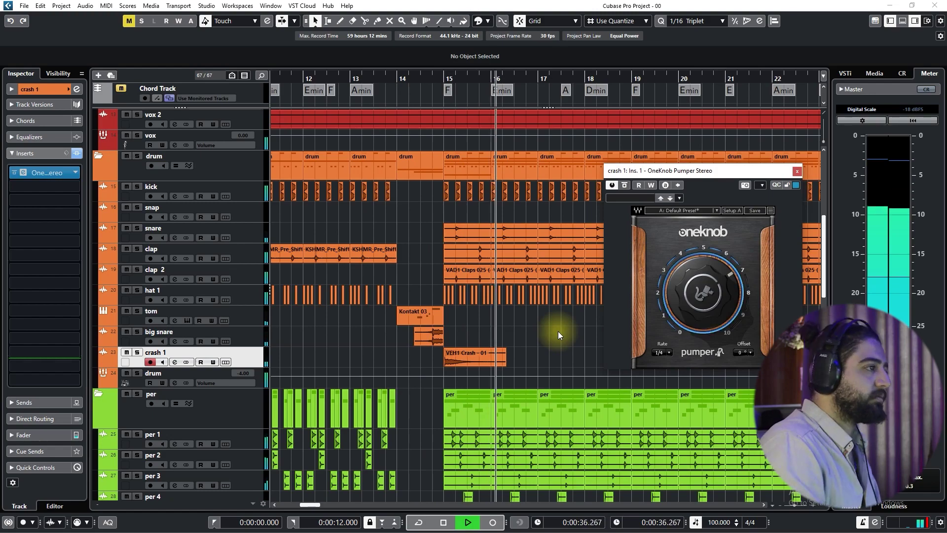
pyautogui.click(798, 173)
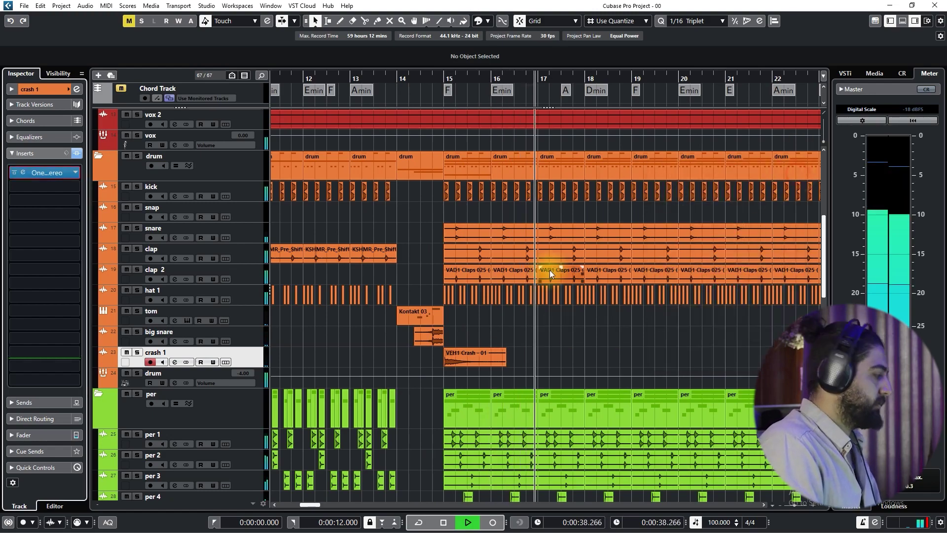
# - Listen on past bar 17, stop playback and review the keys, vocal, drum and percussion tracks through bar 29
pyautogui.press('g')
pyautogui.press('g')
pyautogui.scroll(5, 587, 255)
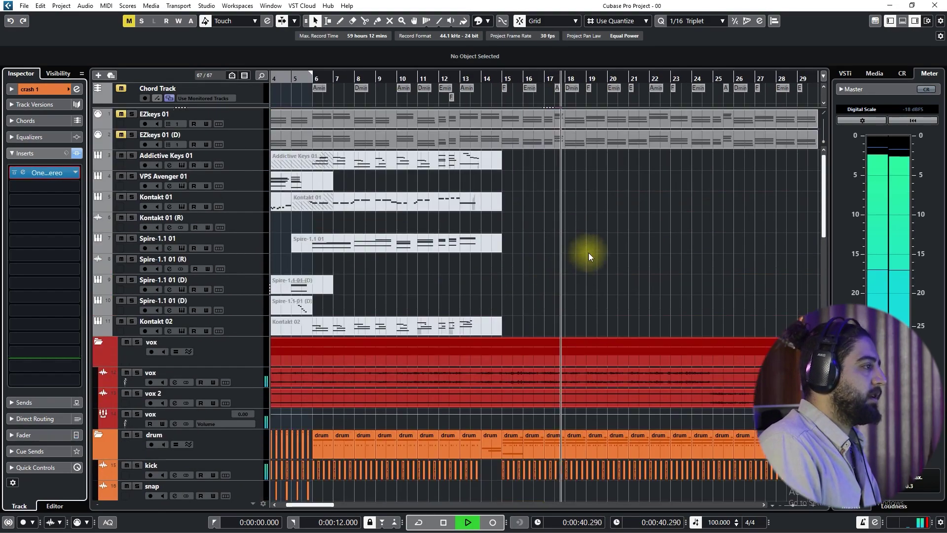
pyautogui.hscroll(2, 587, 255)
pyautogui.scroll(-8, 479, 171)
pyautogui.press('g')
pyautogui.press('g')
pyautogui.press('g')
pyautogui.press('space')
pyautogui.scroll(1, 595, 237)
pyautogui.scroll(9, 364, 275)
pyautogui.scroll(4, 362, 280)
pyautogui.scroll(-8, 569, 318)
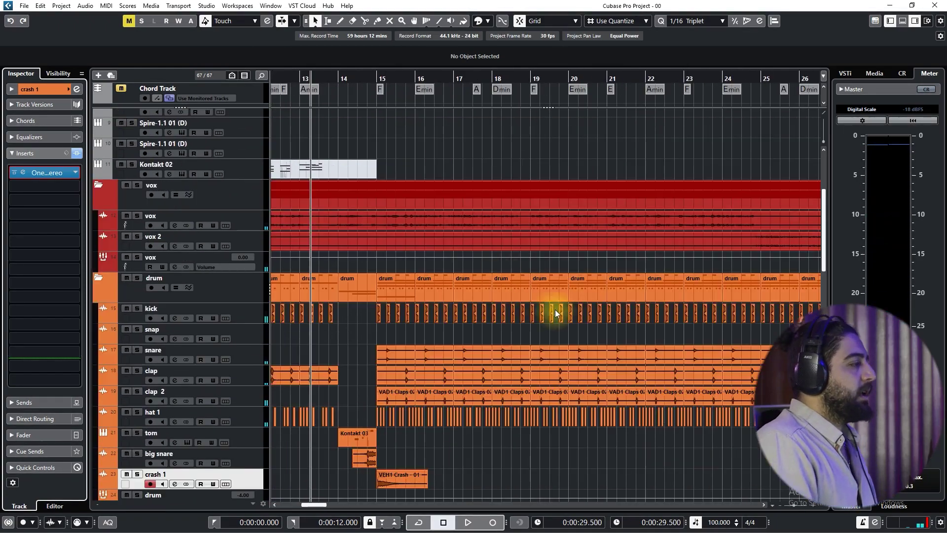
pyautogui.scroll(-3, 521, 286)
pyautogui.hscroll(1, 531, 189)
pyautogui.scroll(-2, 532, 190)
pyautogui.scroll(4, 423, 228)
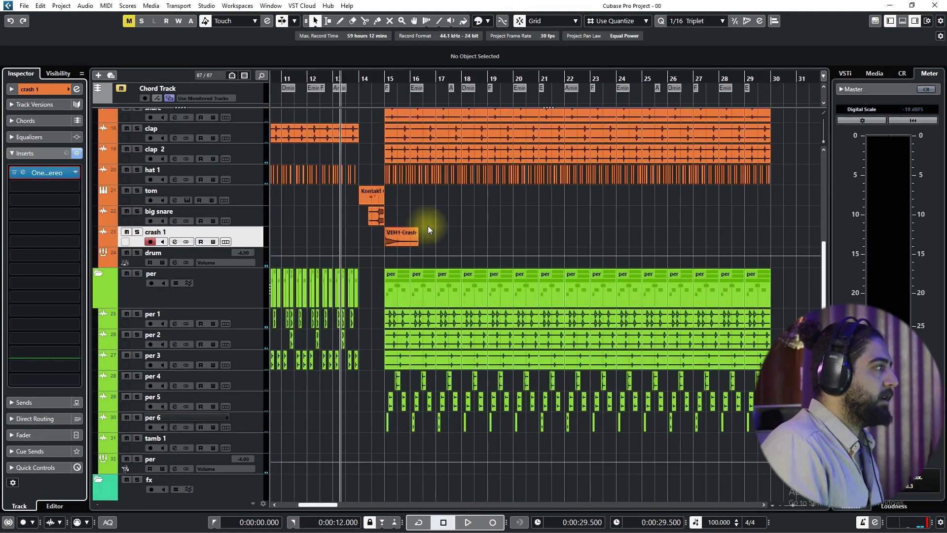
pyautogui.scroll(2, 493, 300)
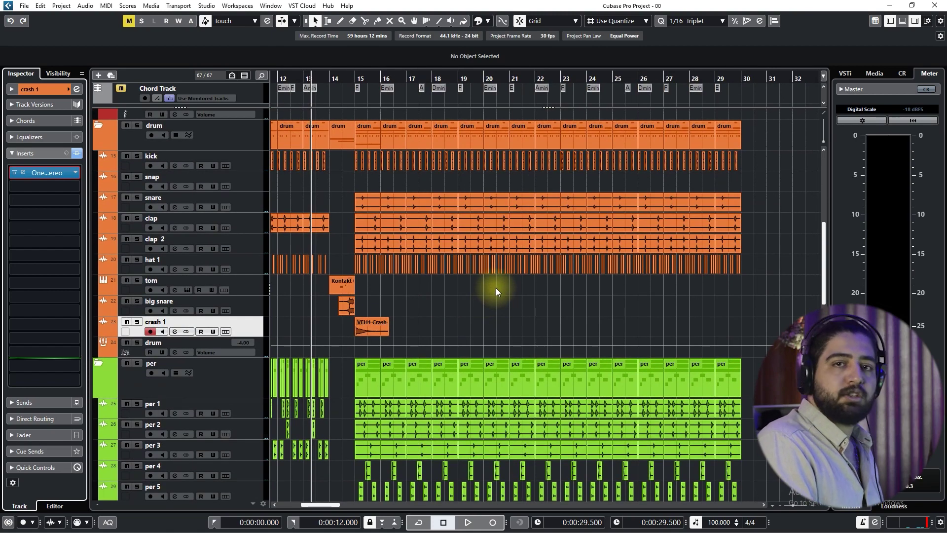